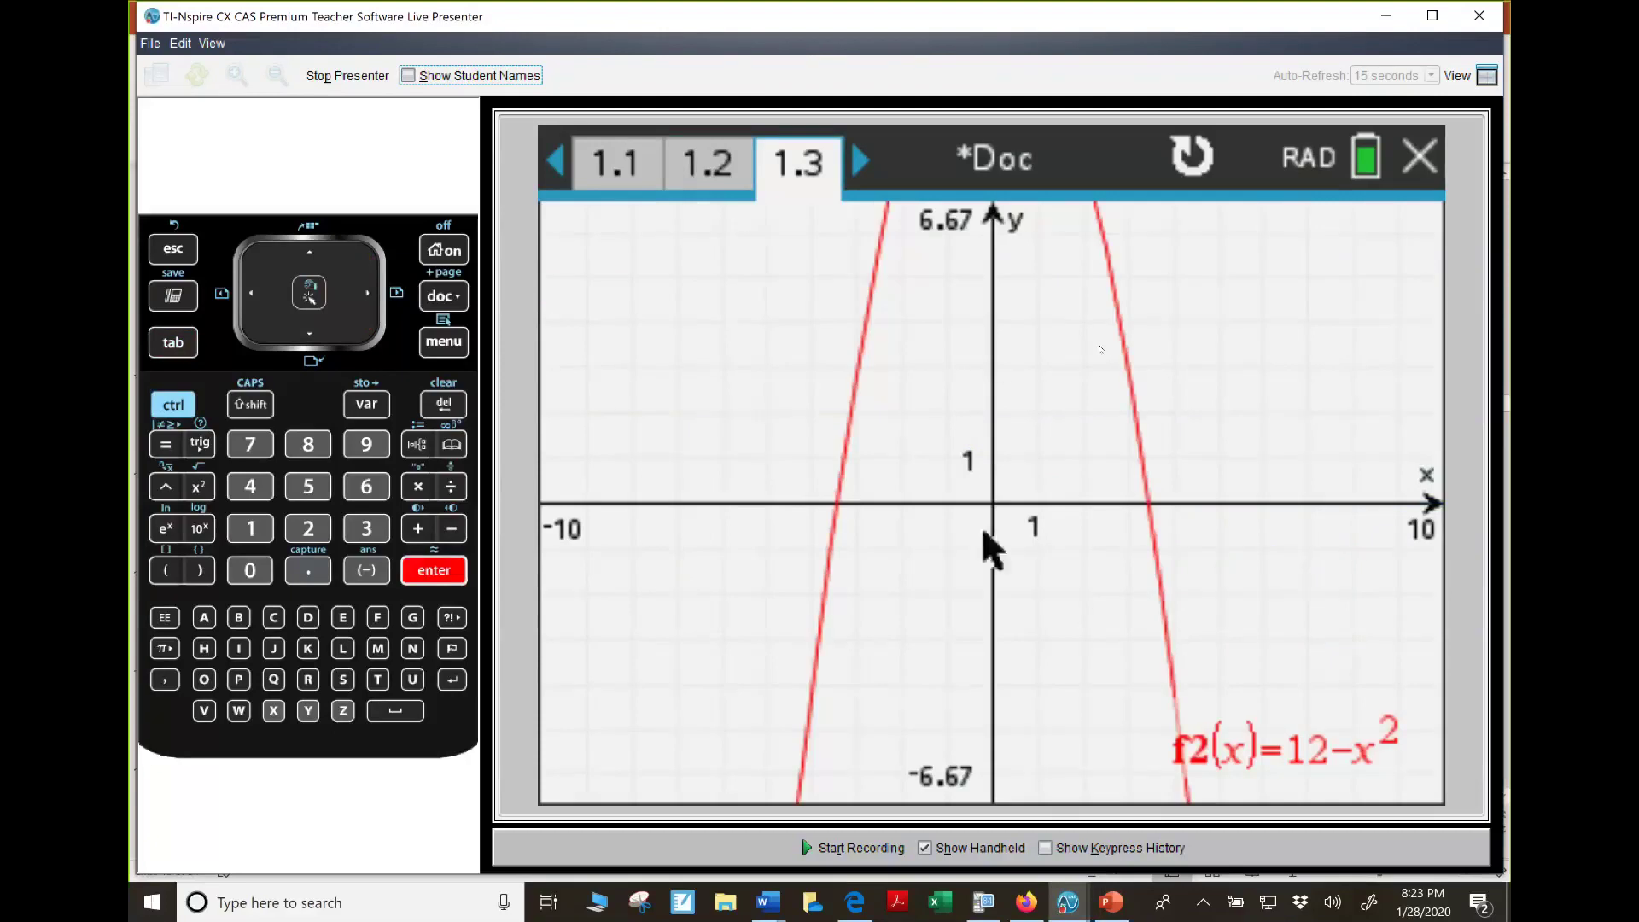
Set the graph window's maximum y value to 15
double_click(946, 238)
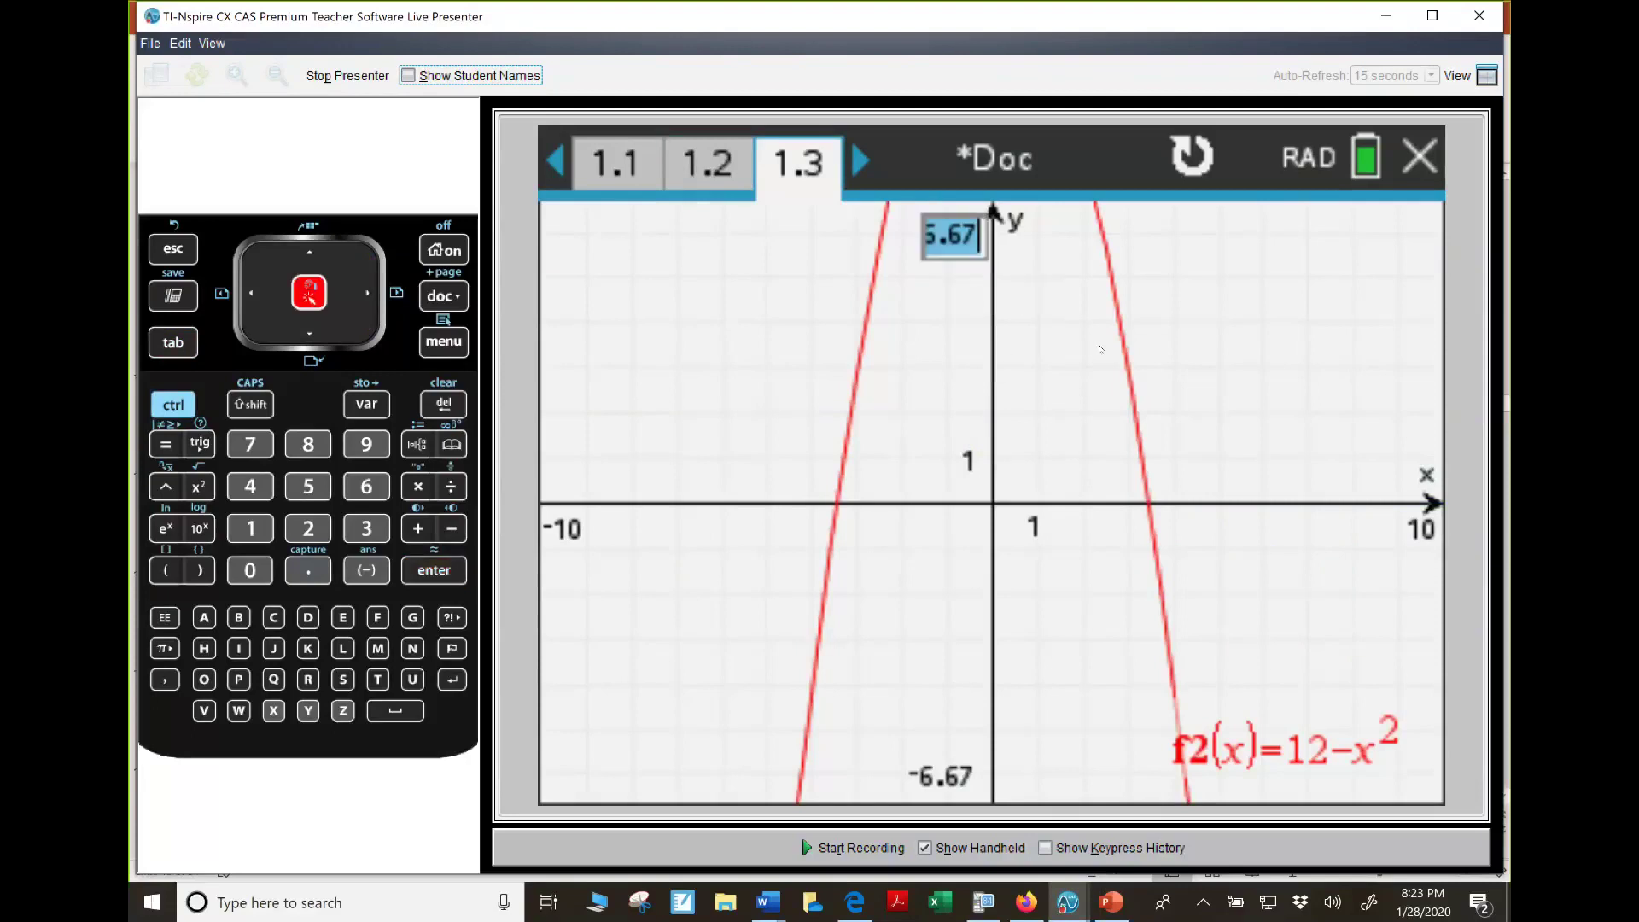
type("15")
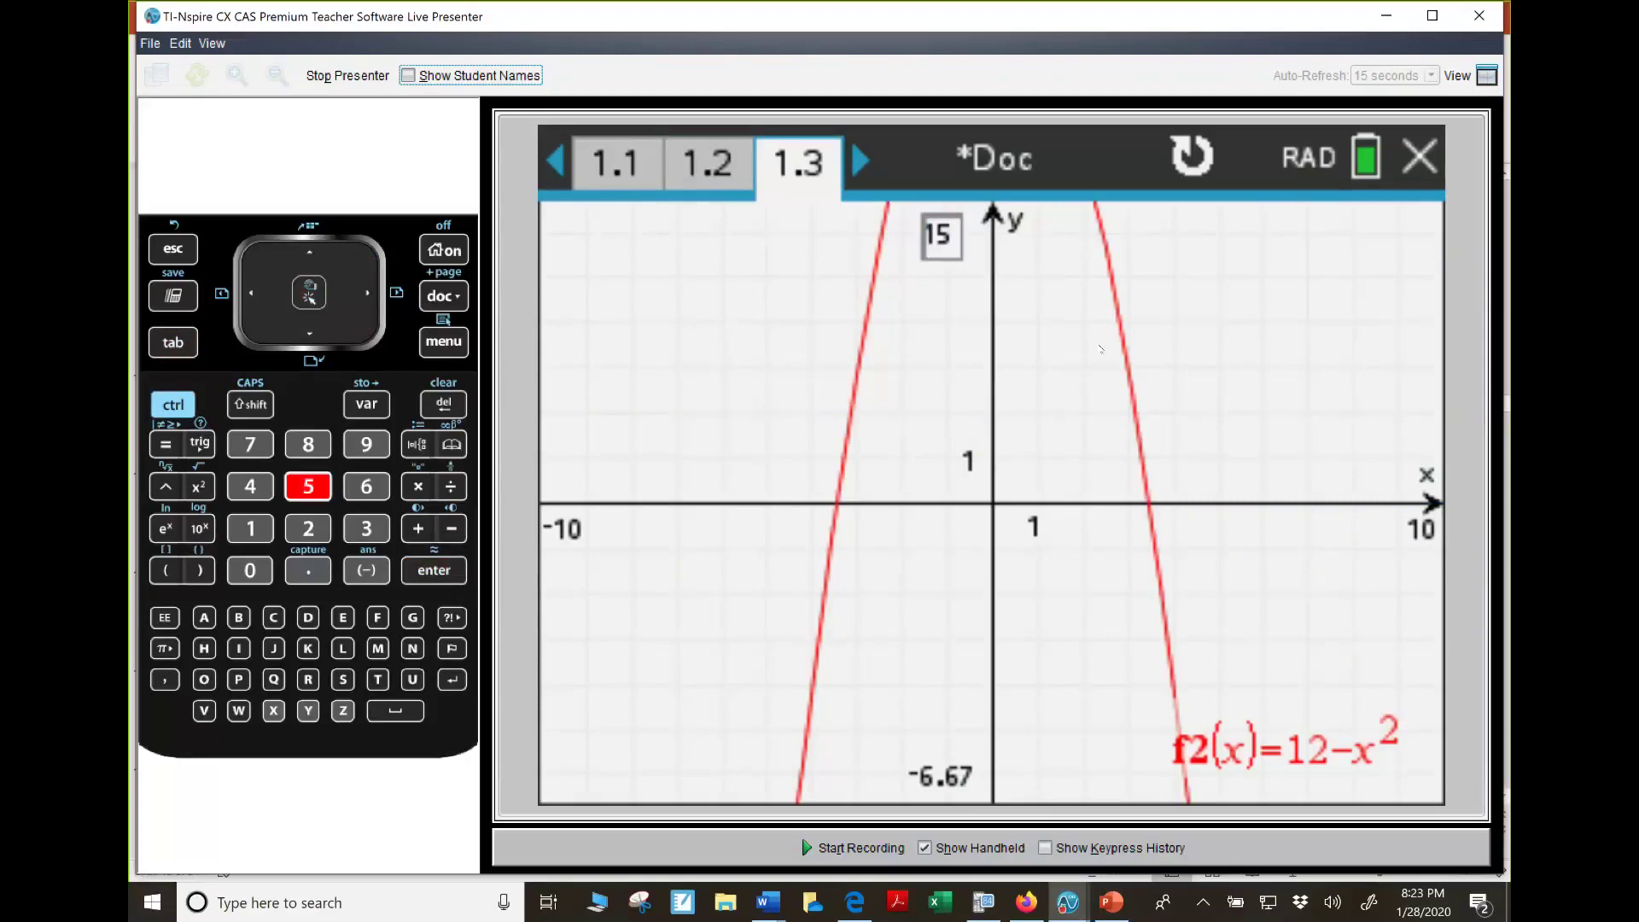
key("Return")
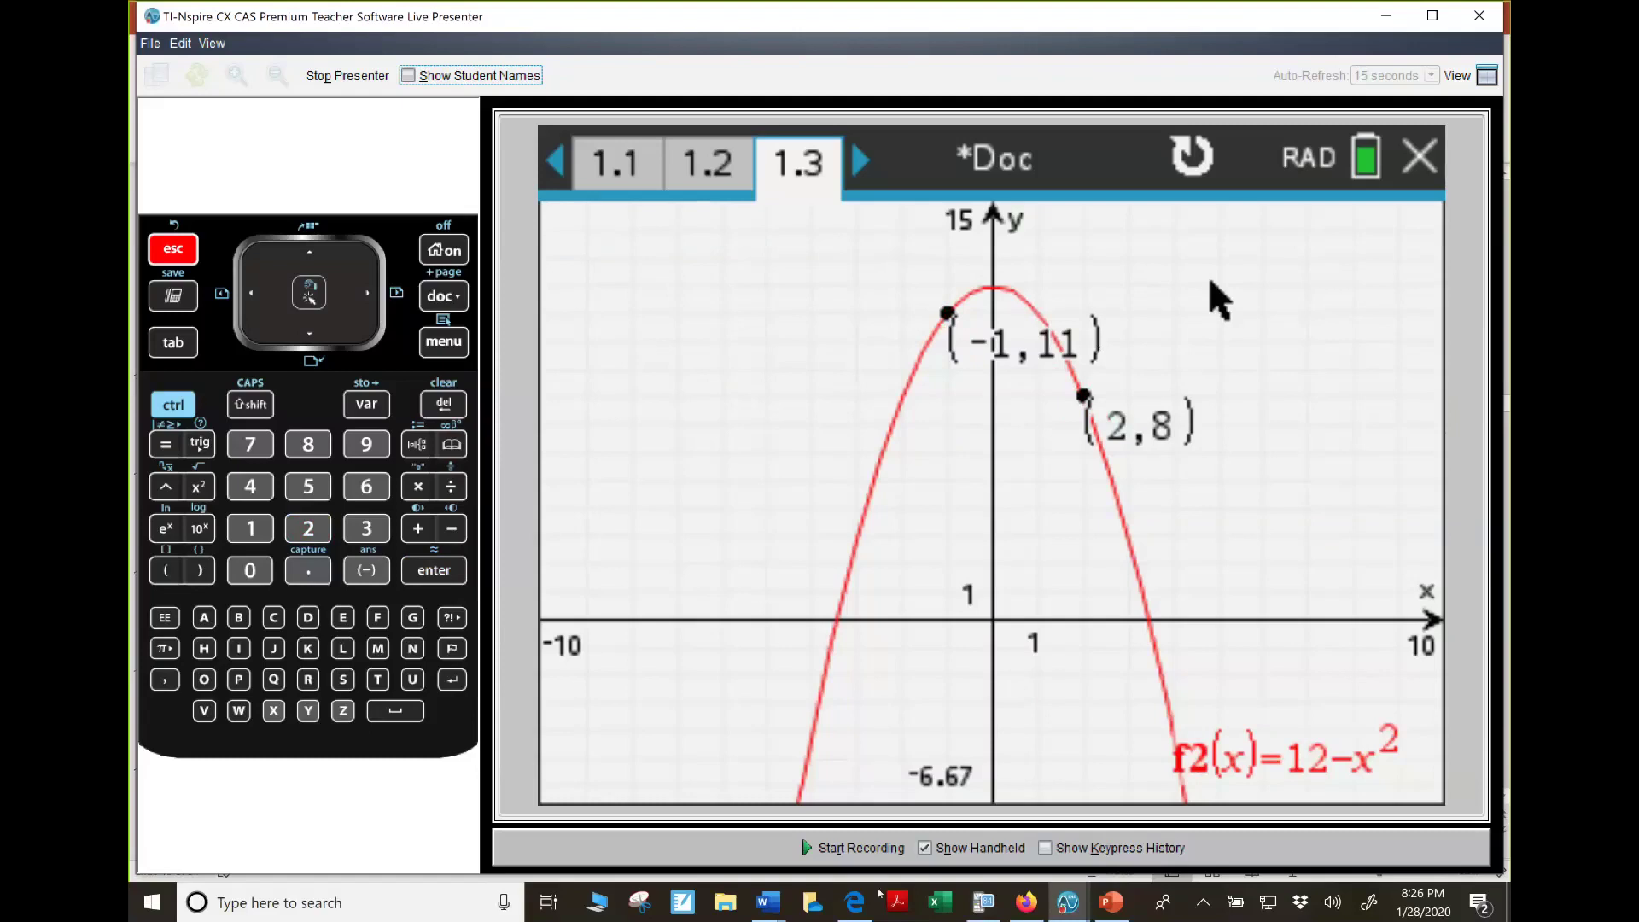
Switch to the PowerPoint presentation and start its slide show from the current slide
left_click(1113, 903)
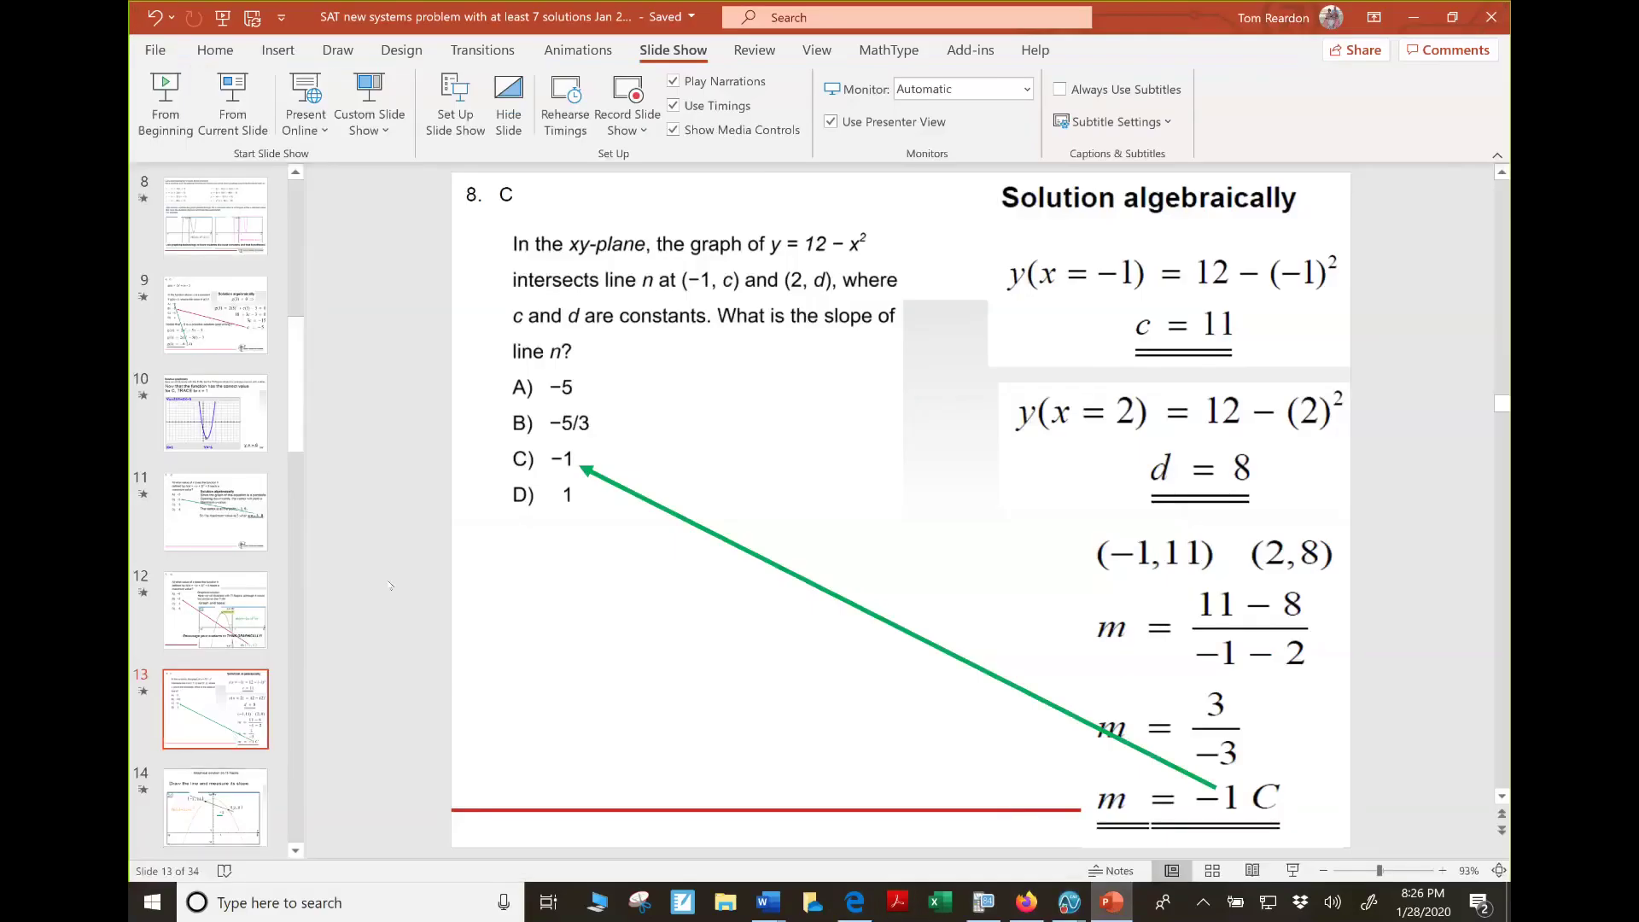
left_click(233, 100)
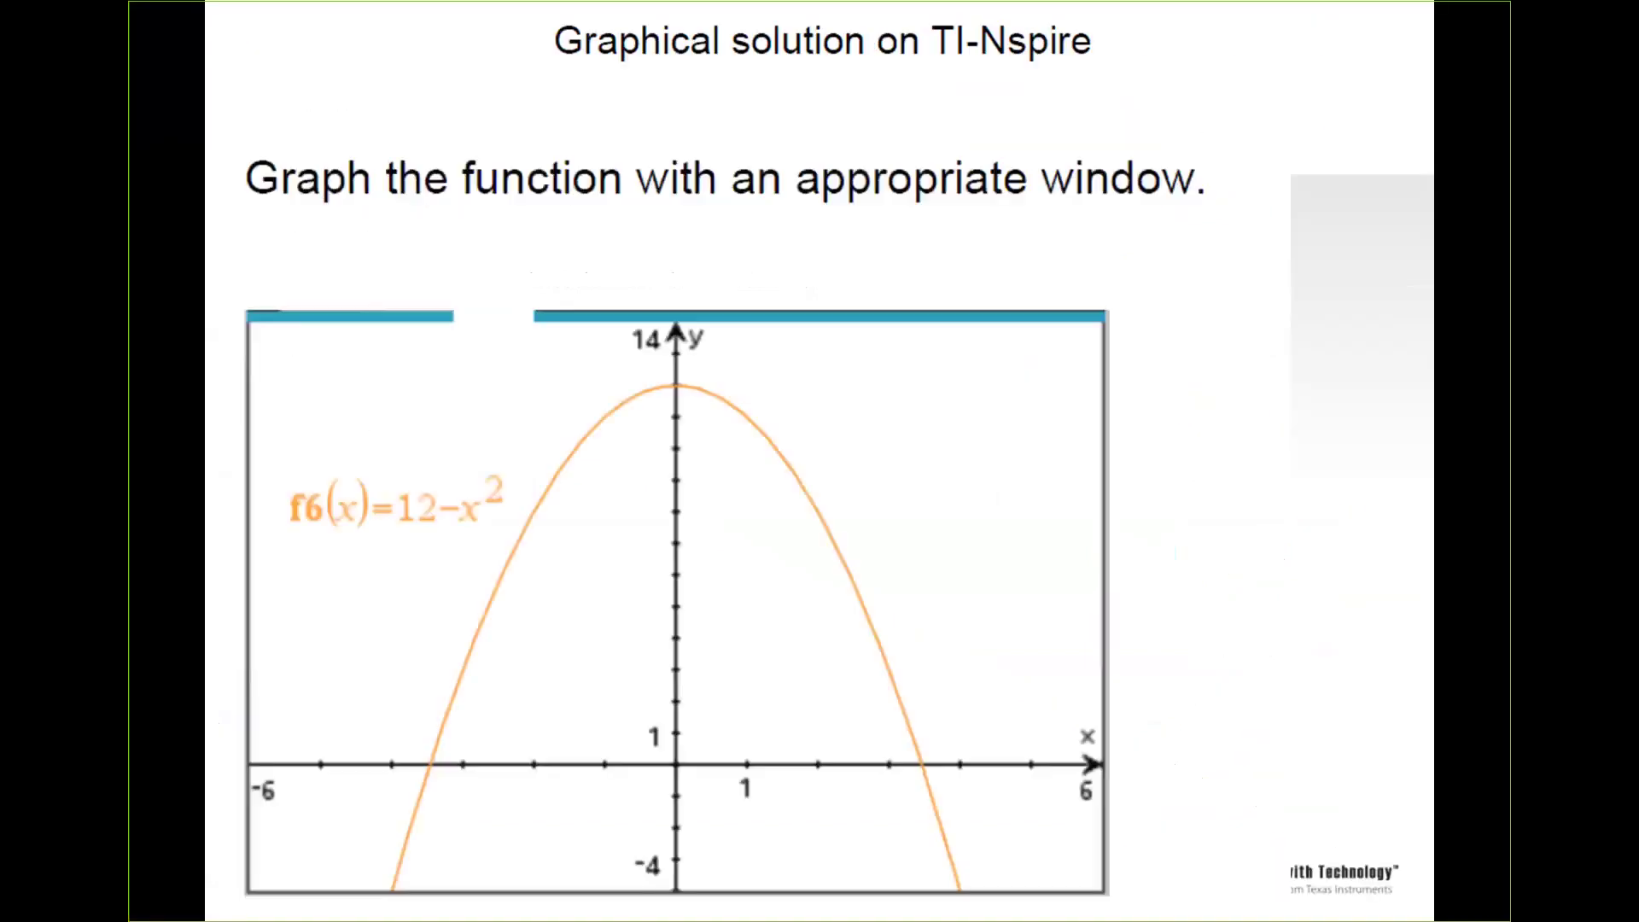
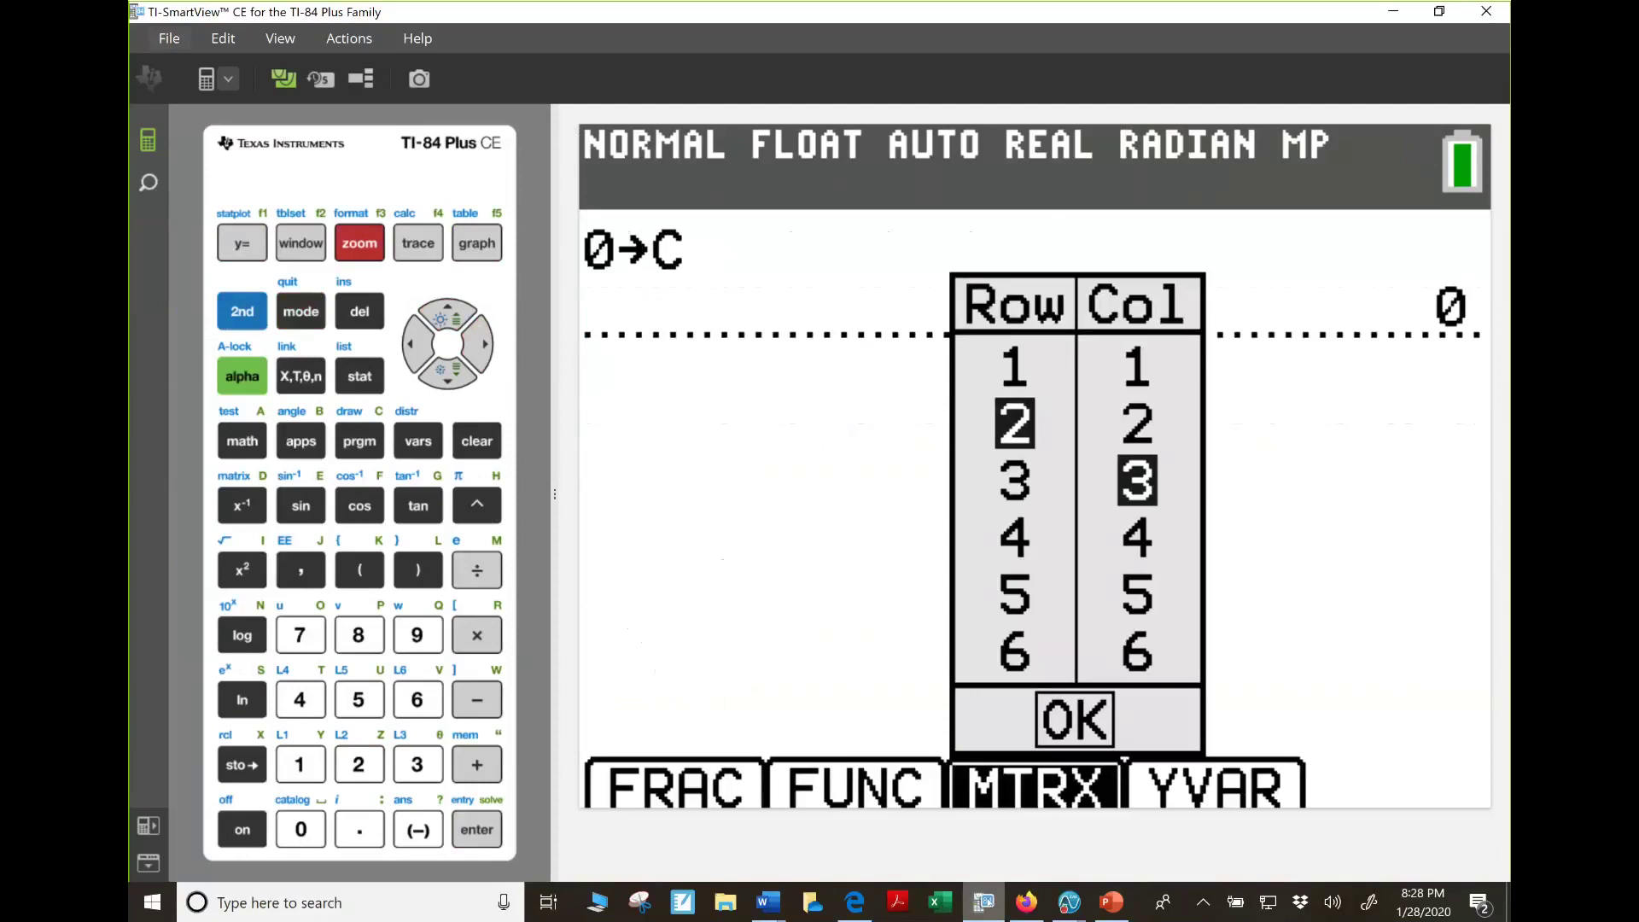
Insert an empty matrix with 2 rows and 3 columns into the home screen entry
key("Up")
key("Up")
key("Up")
key("Up")
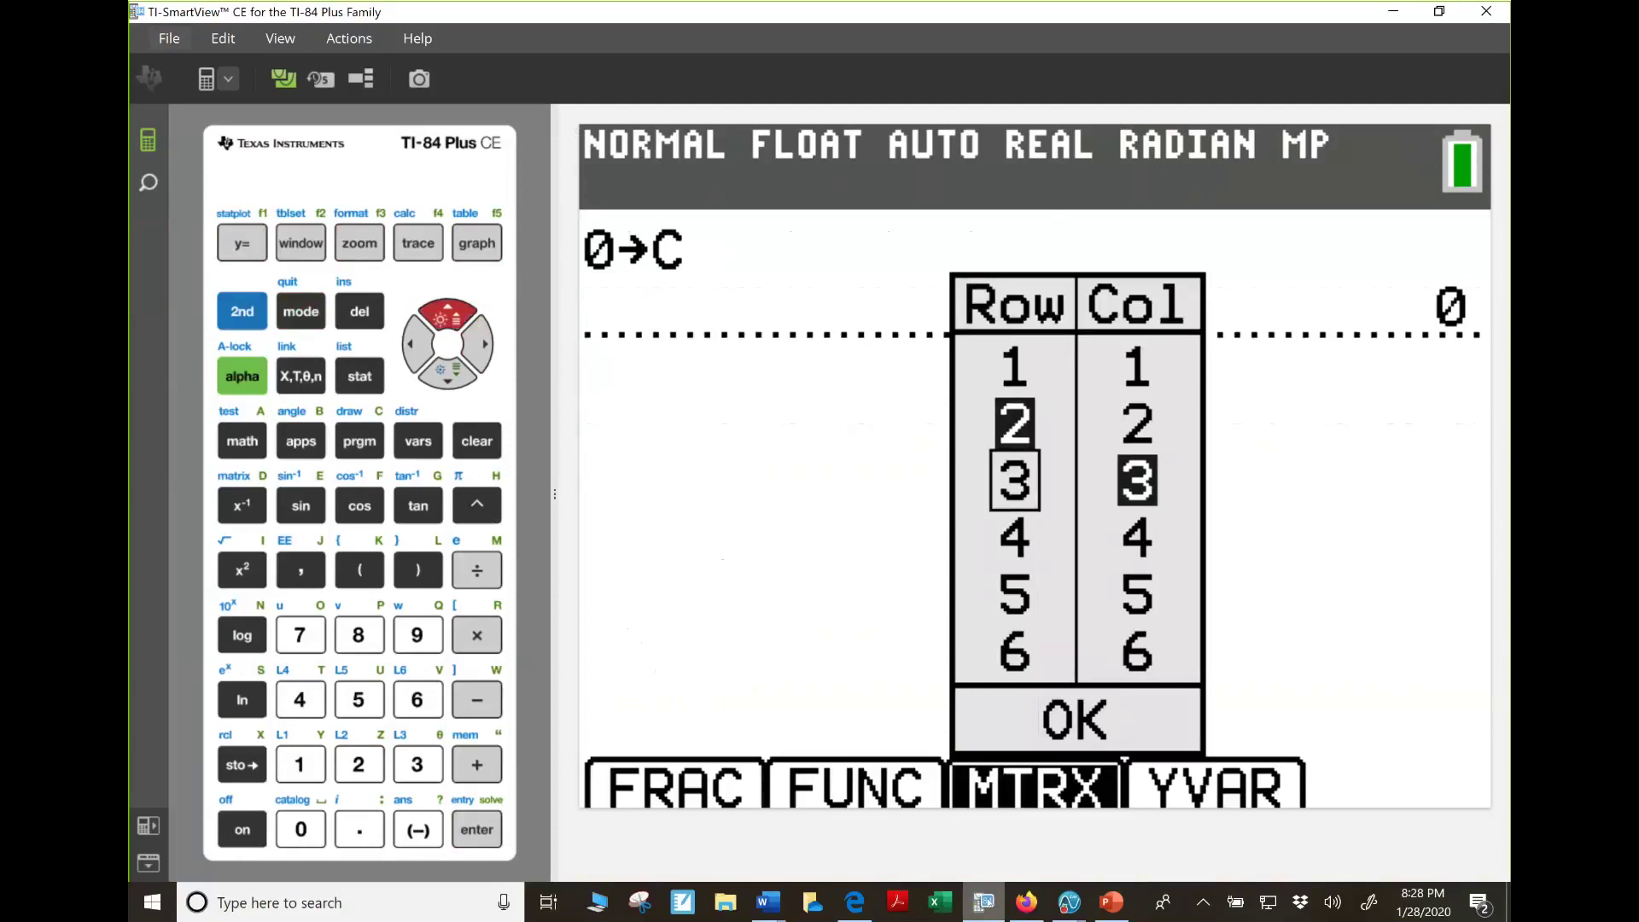
key("Right")
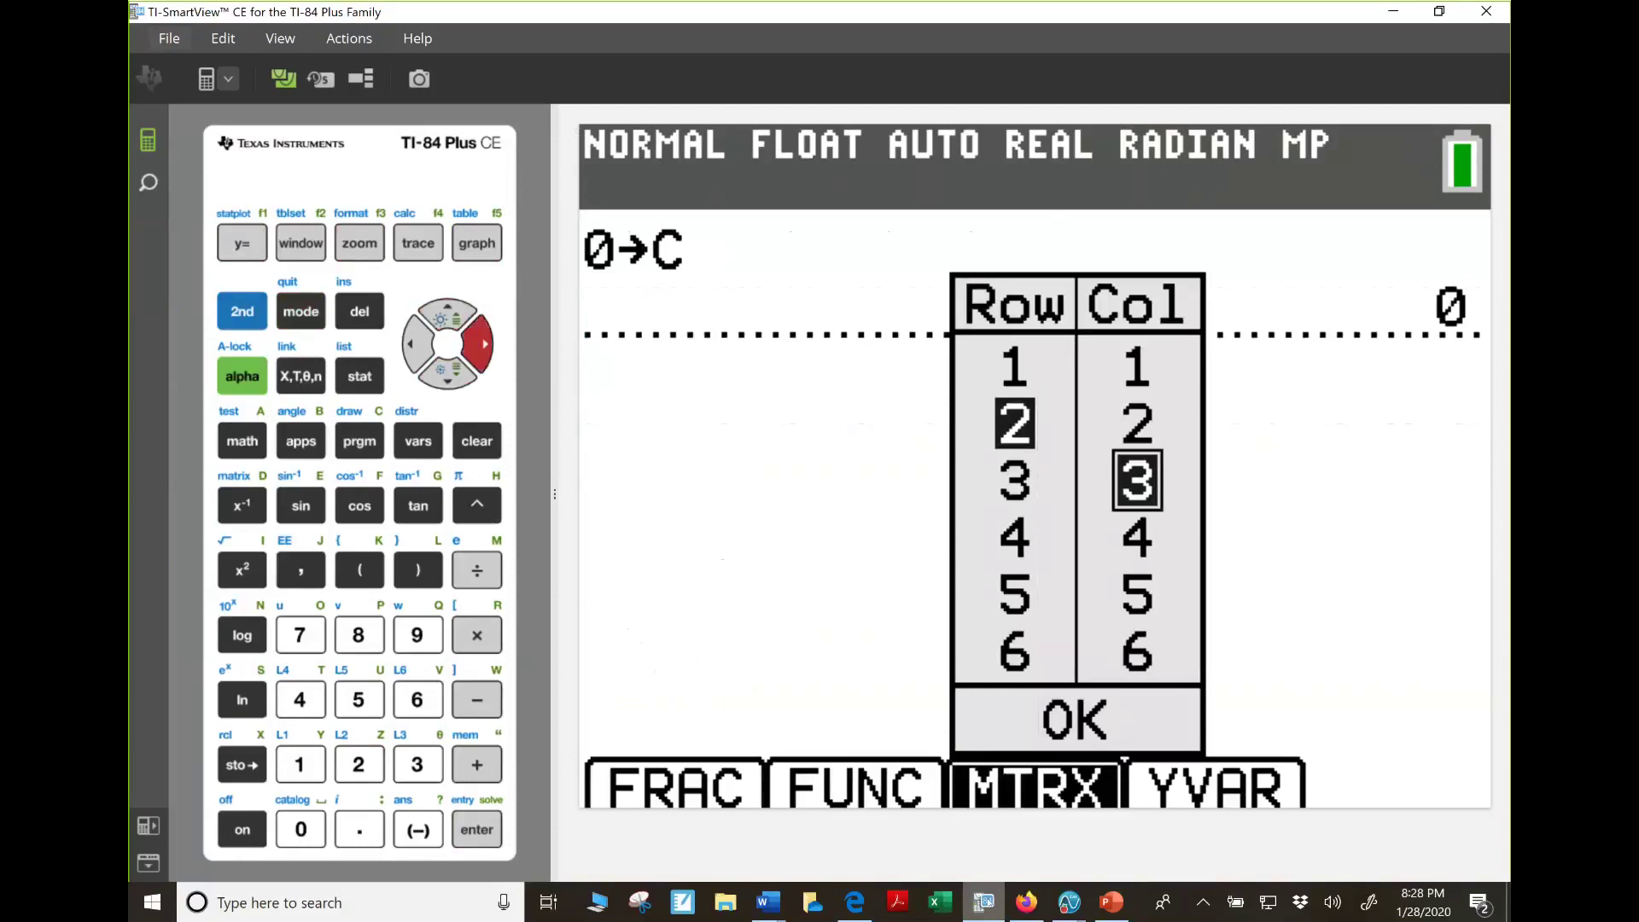
key("Down")
key("Down")
key("Down")
key("Down")
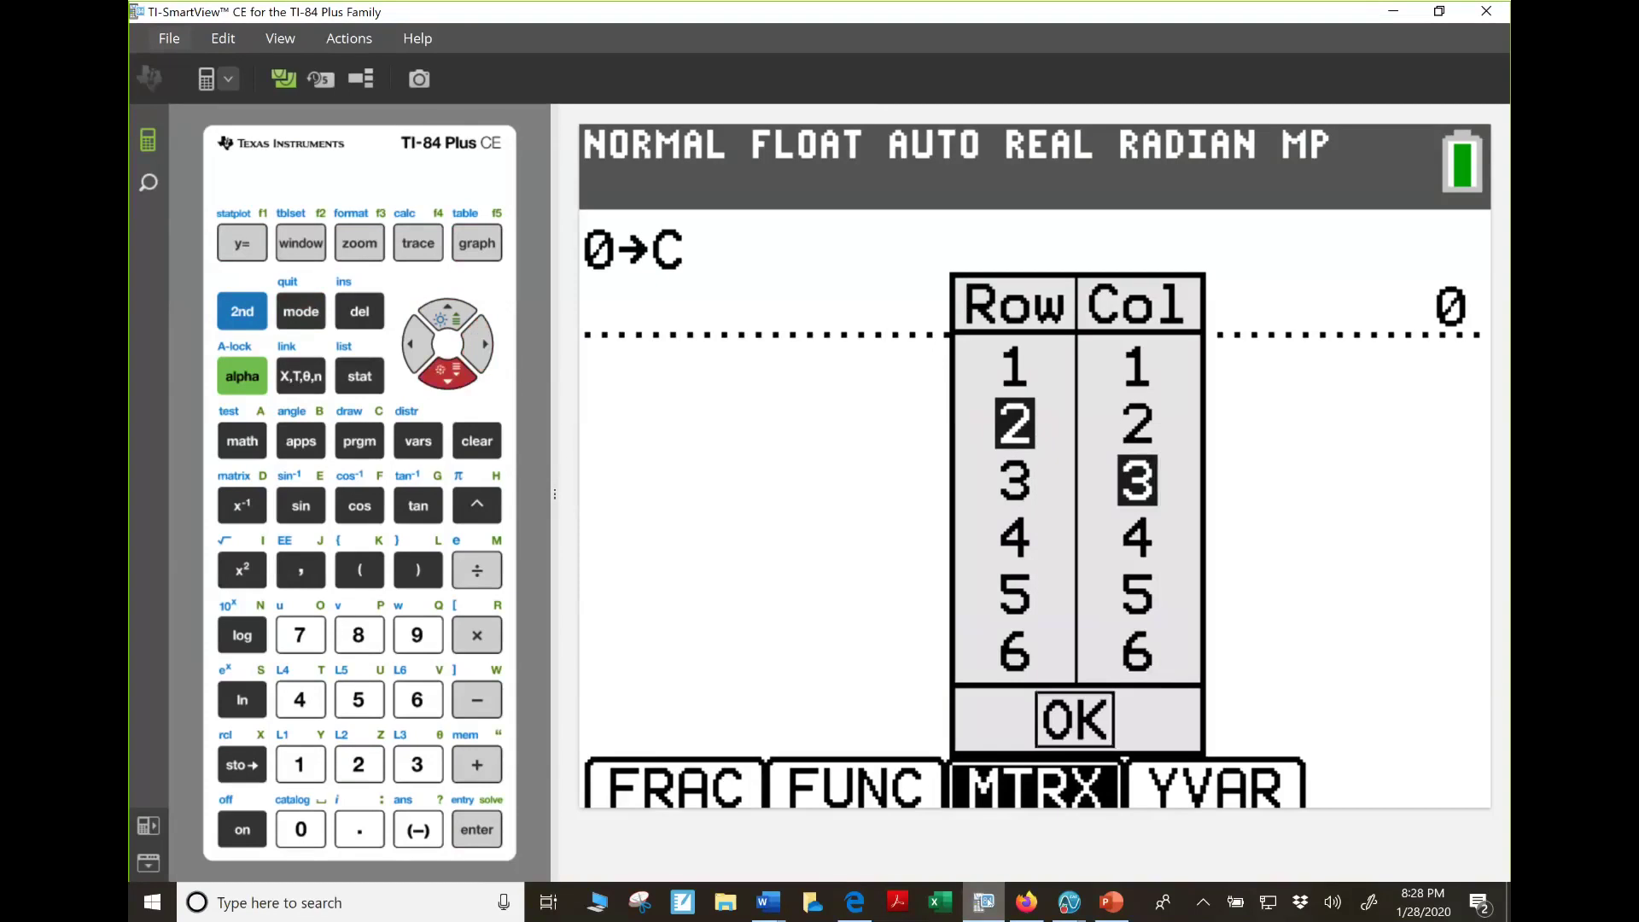
key("Return")
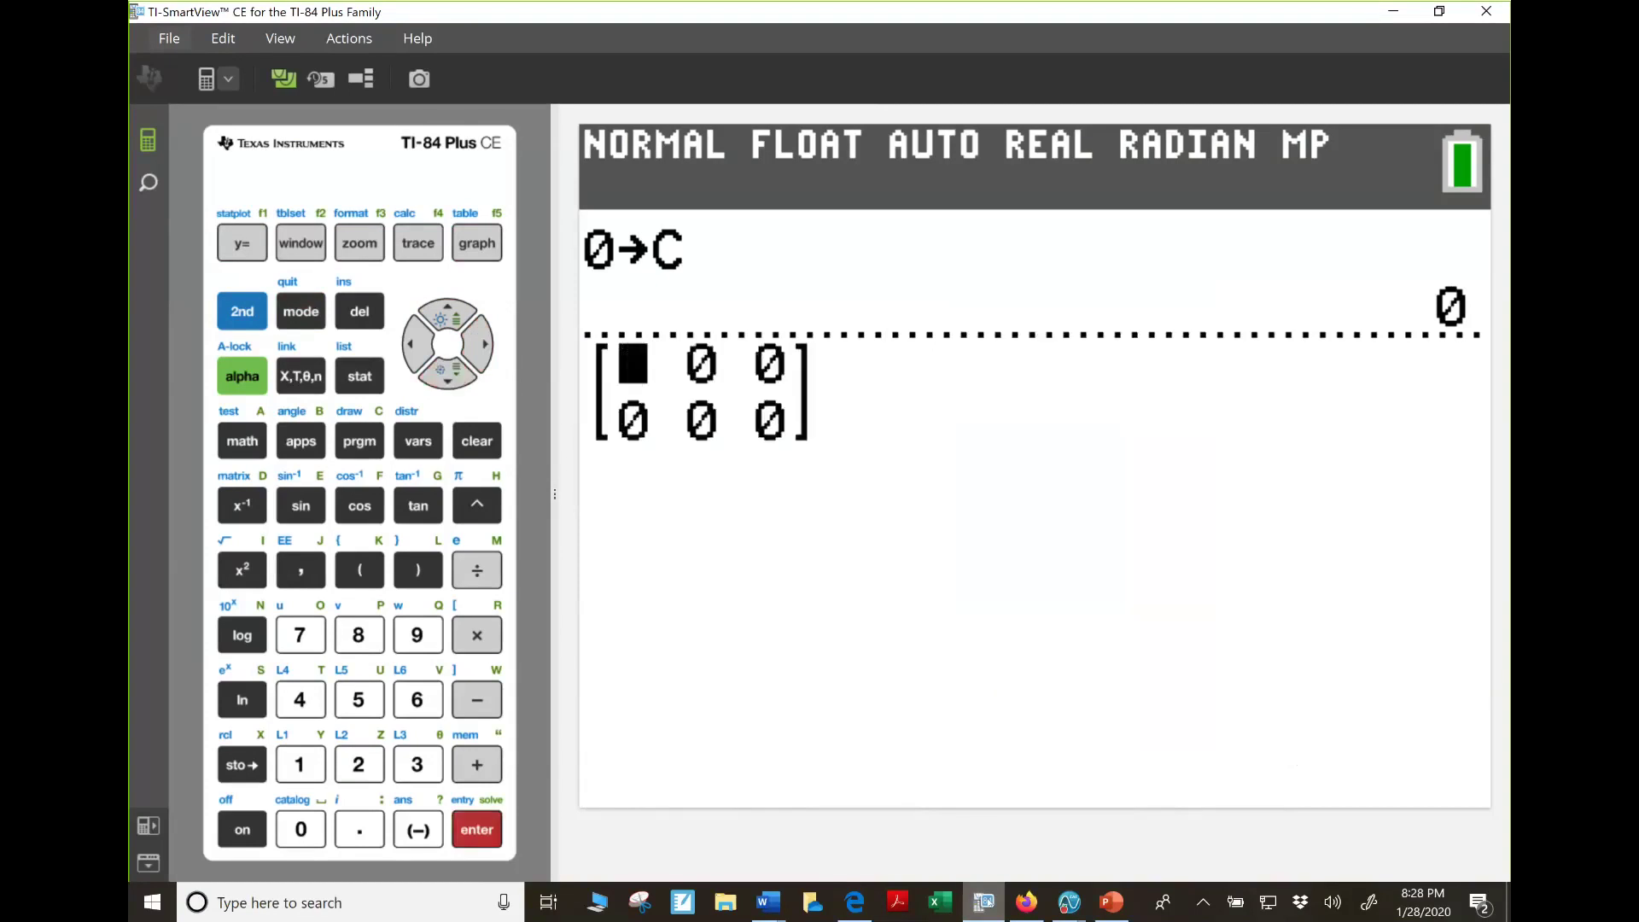
Fill the first row of the matrix with 1, 2 and 4
type("1")
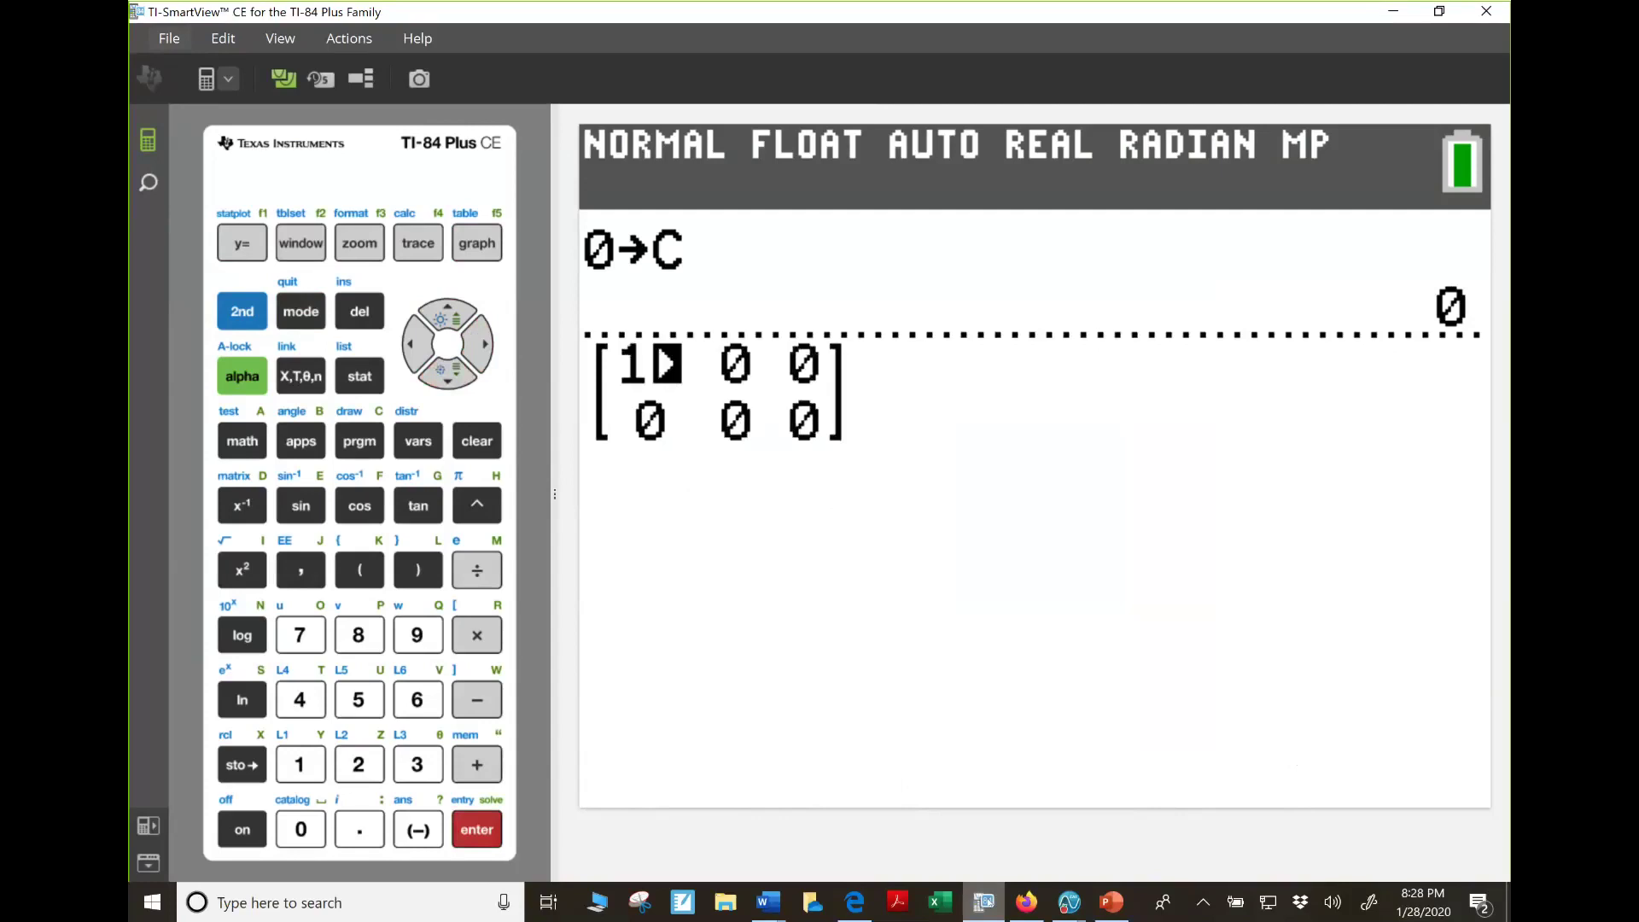
type("1")
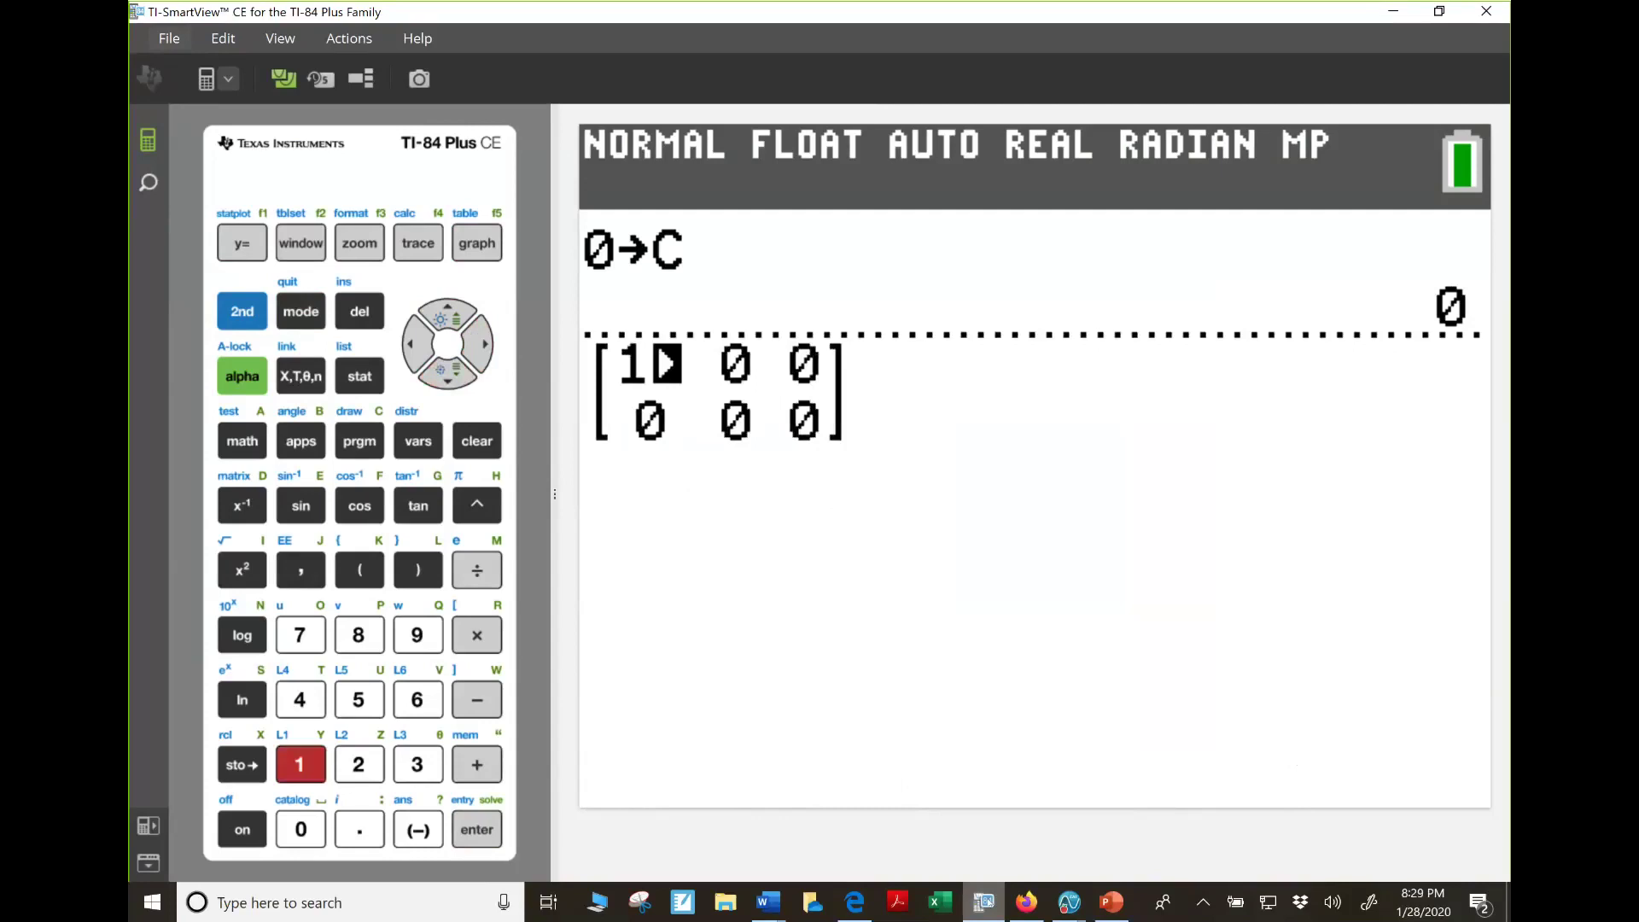
key("Right")
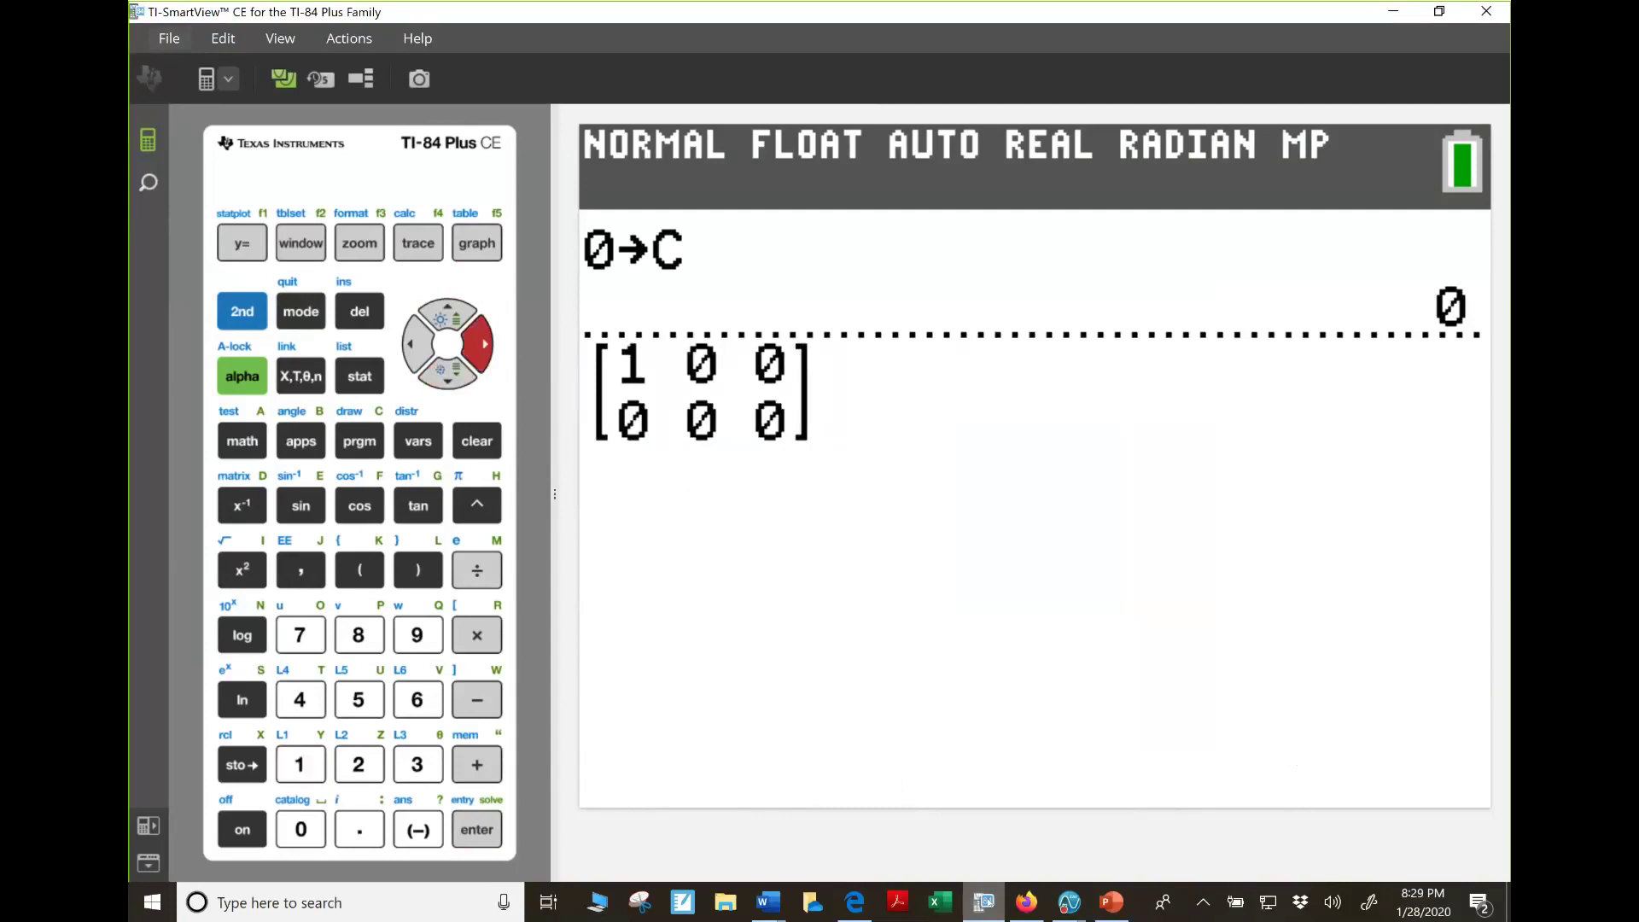
type("2")
key("Right")
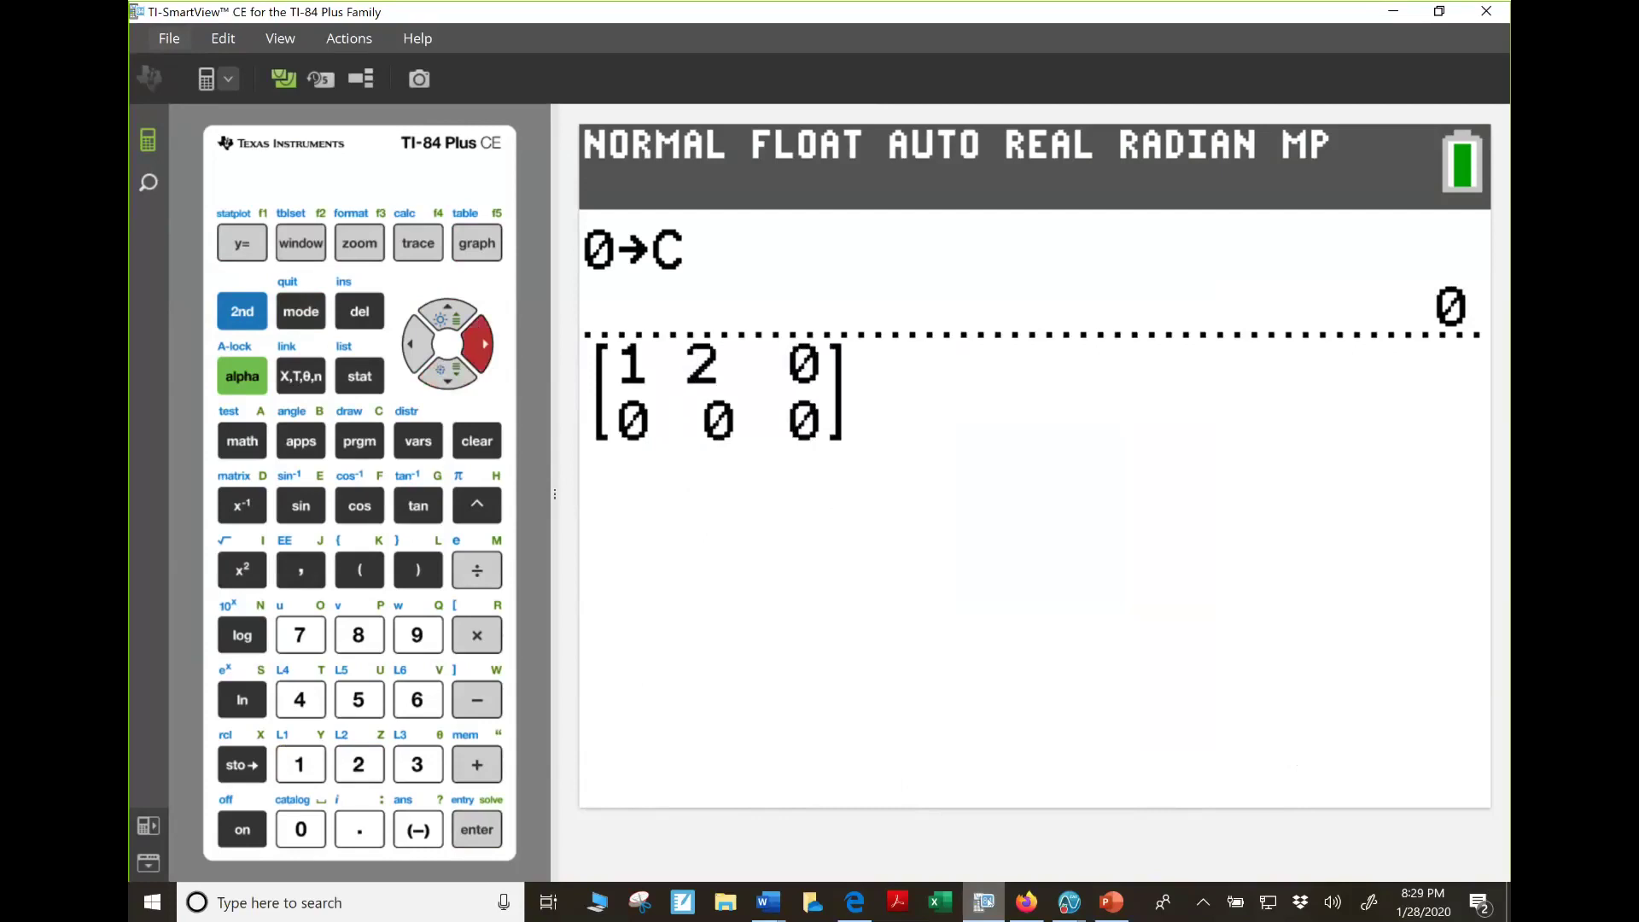
type("4")
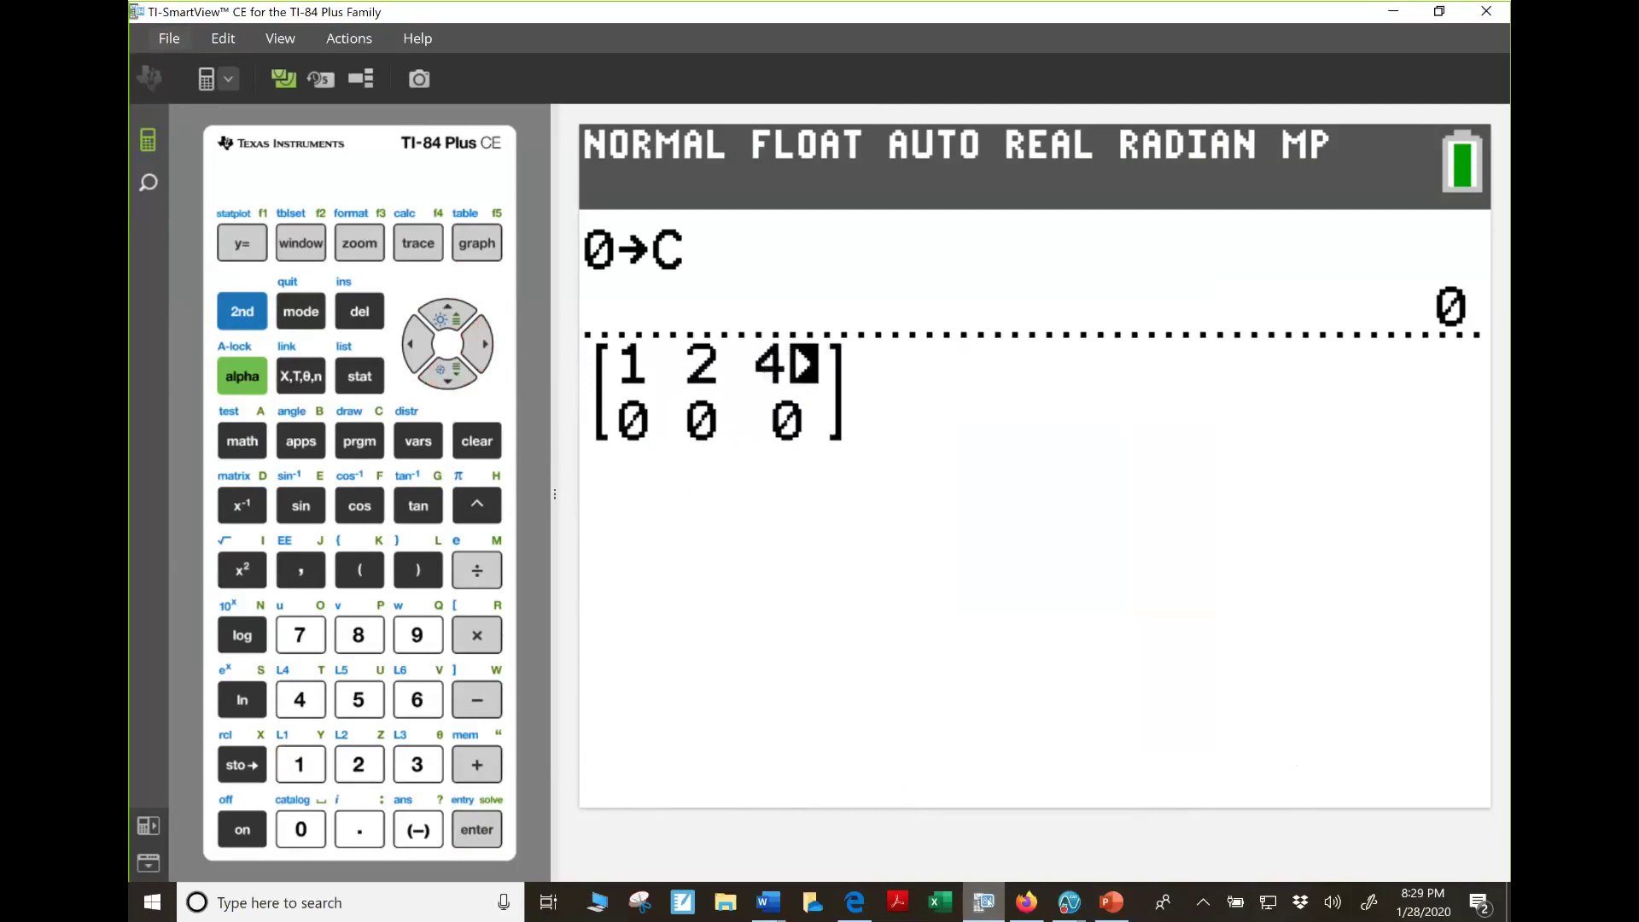
key("Right")
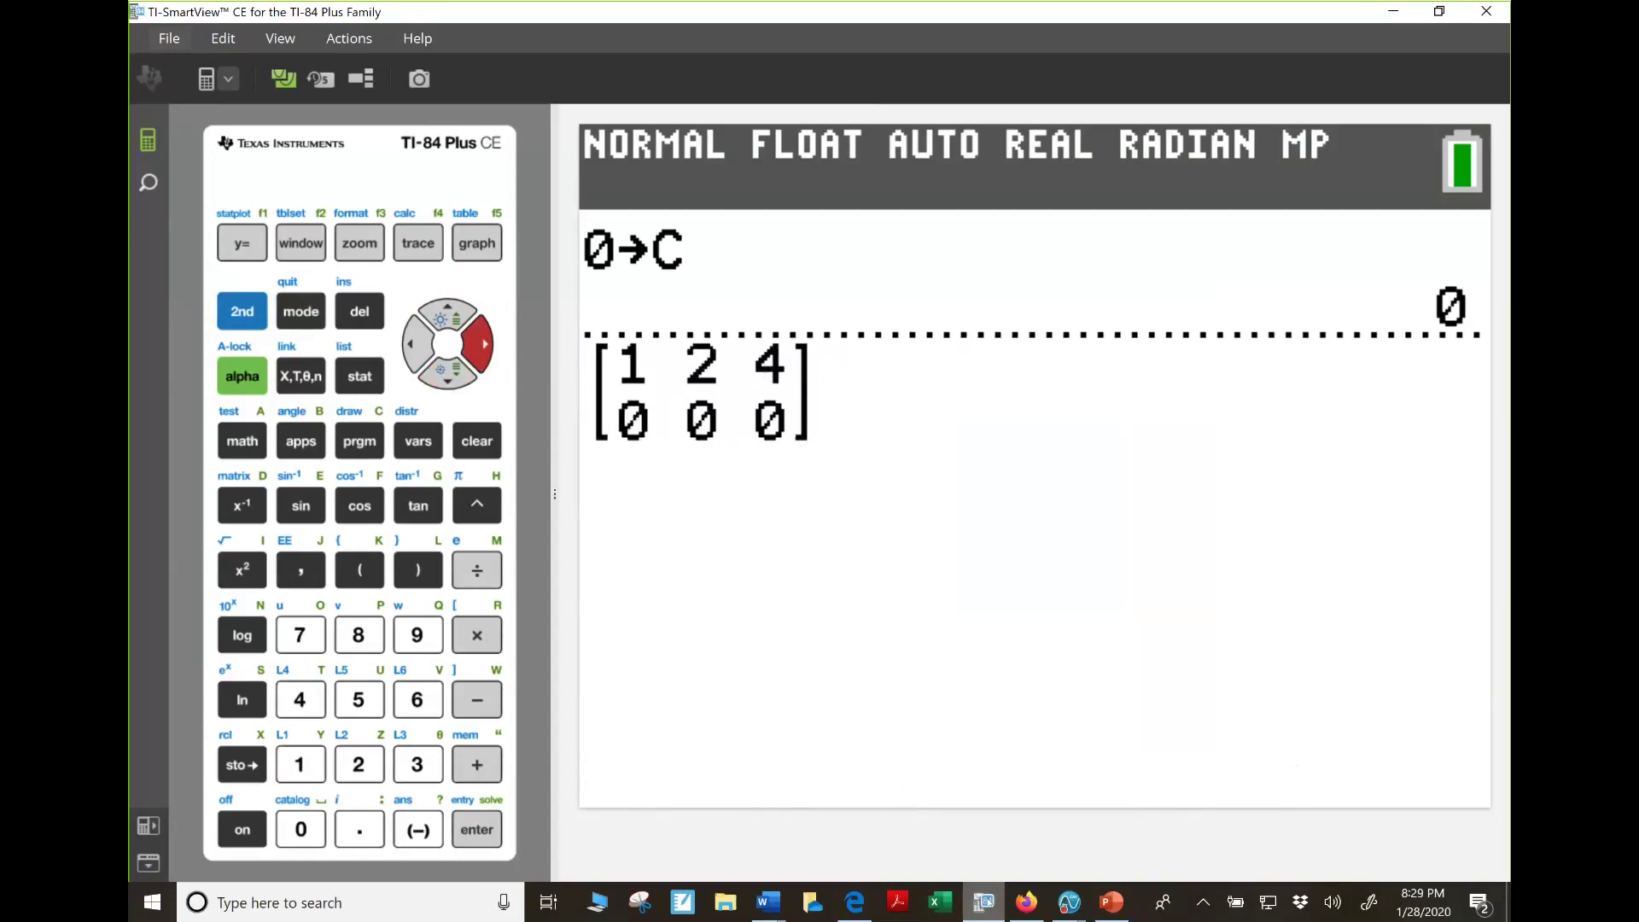
Fill the second row of the matrix with the fraction 1/2, 2 and -3, and evaluate the matrix
type("x")
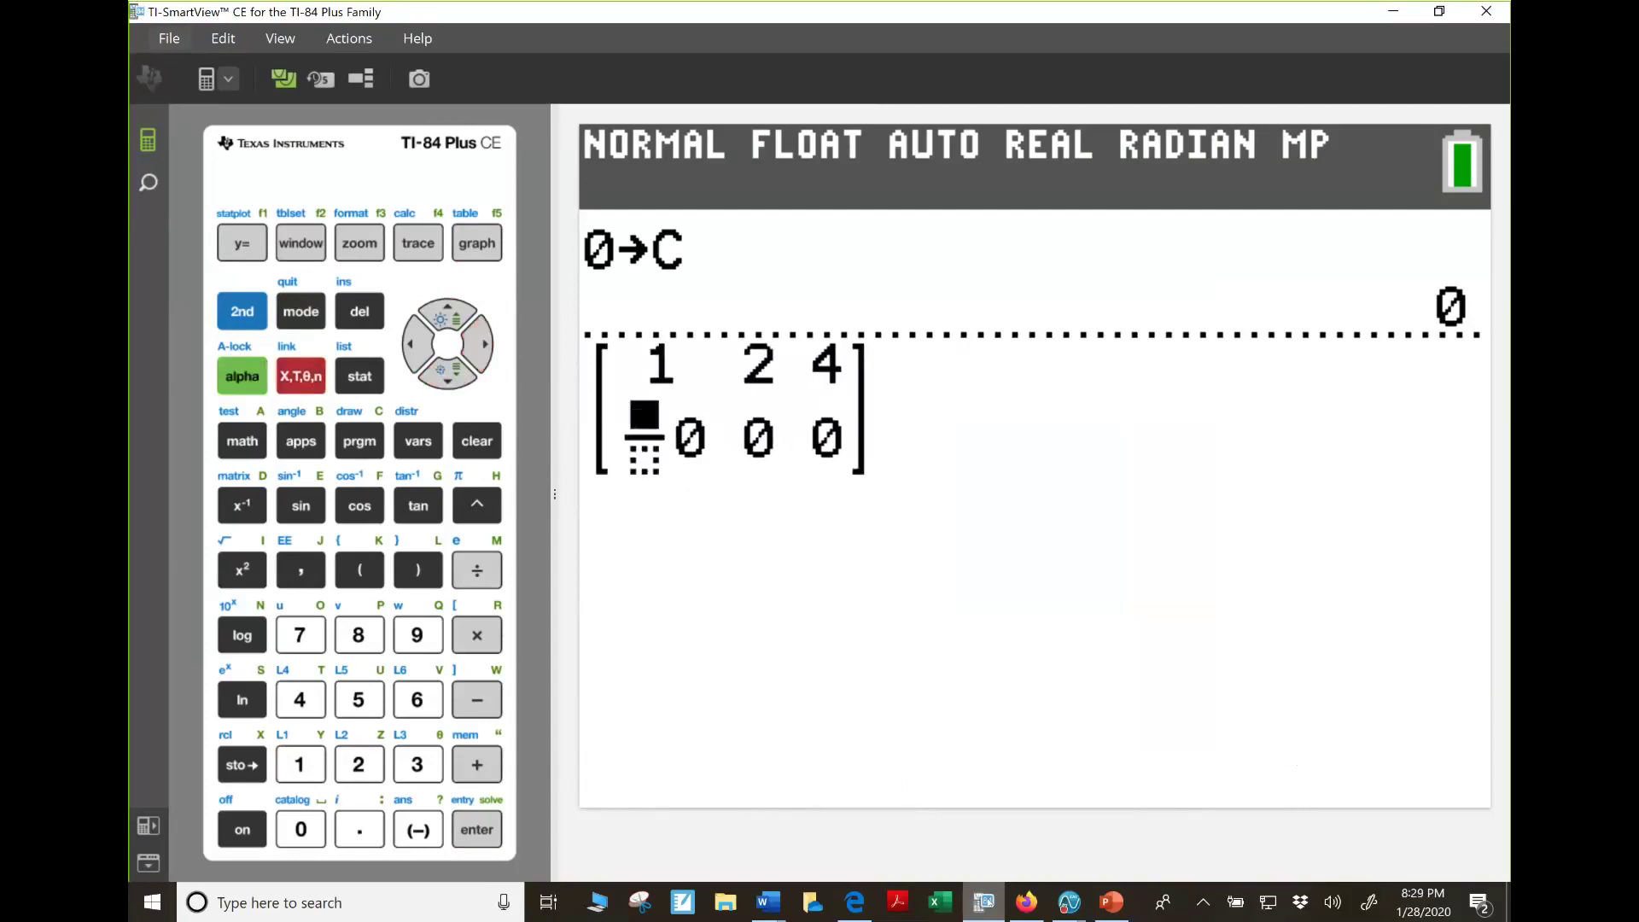
type("1")
key("Down")
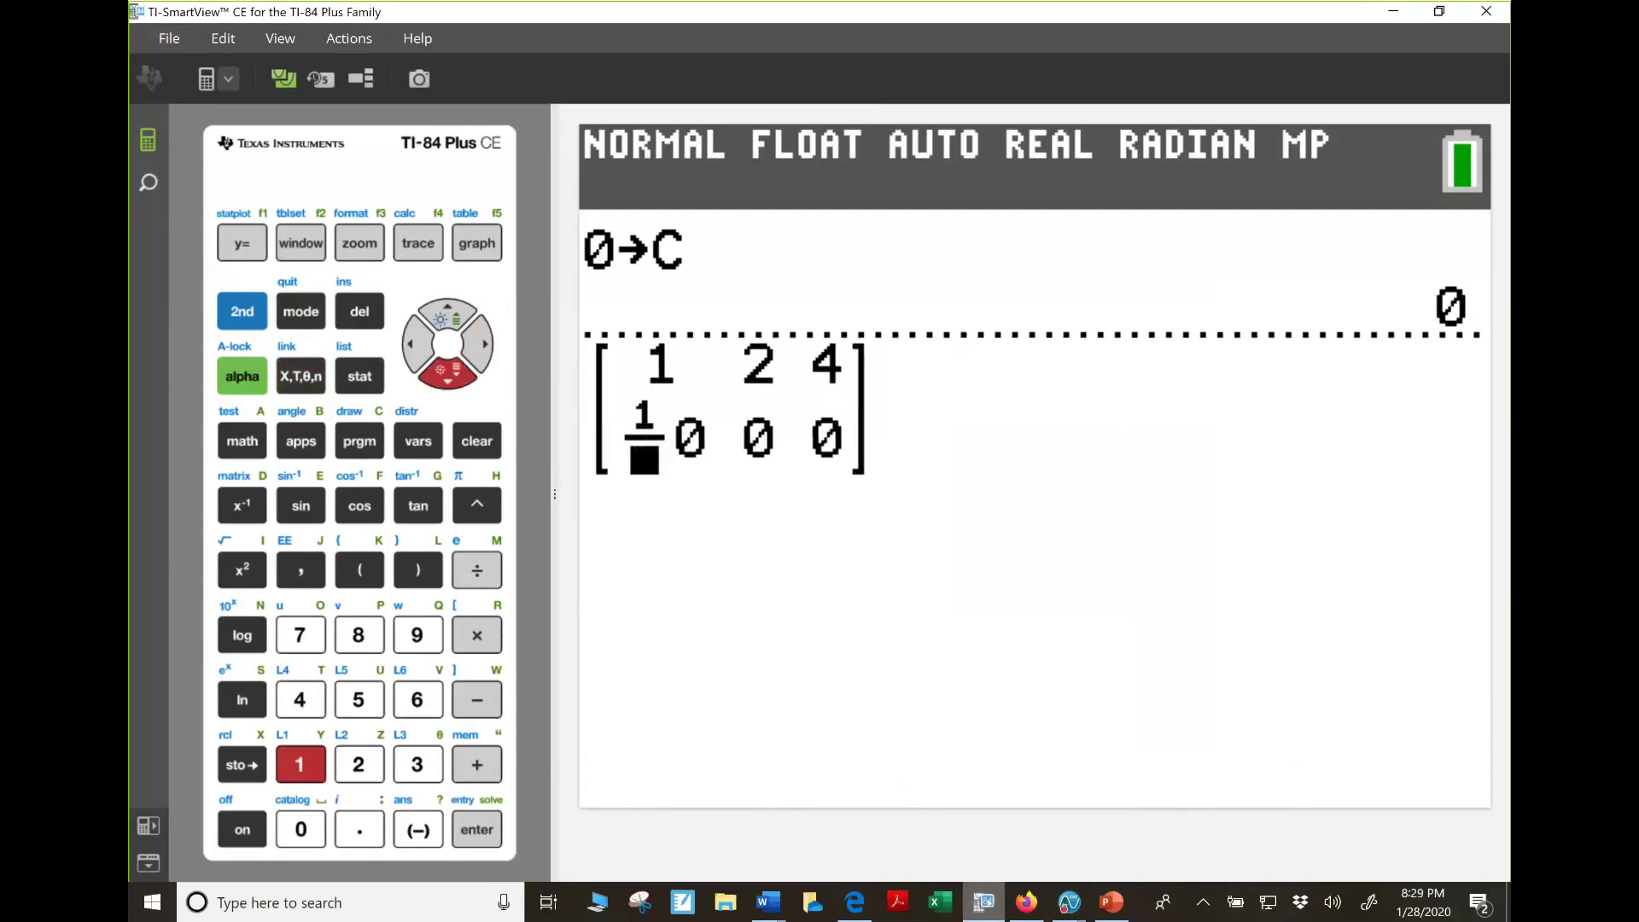
type("2")
key("Right")
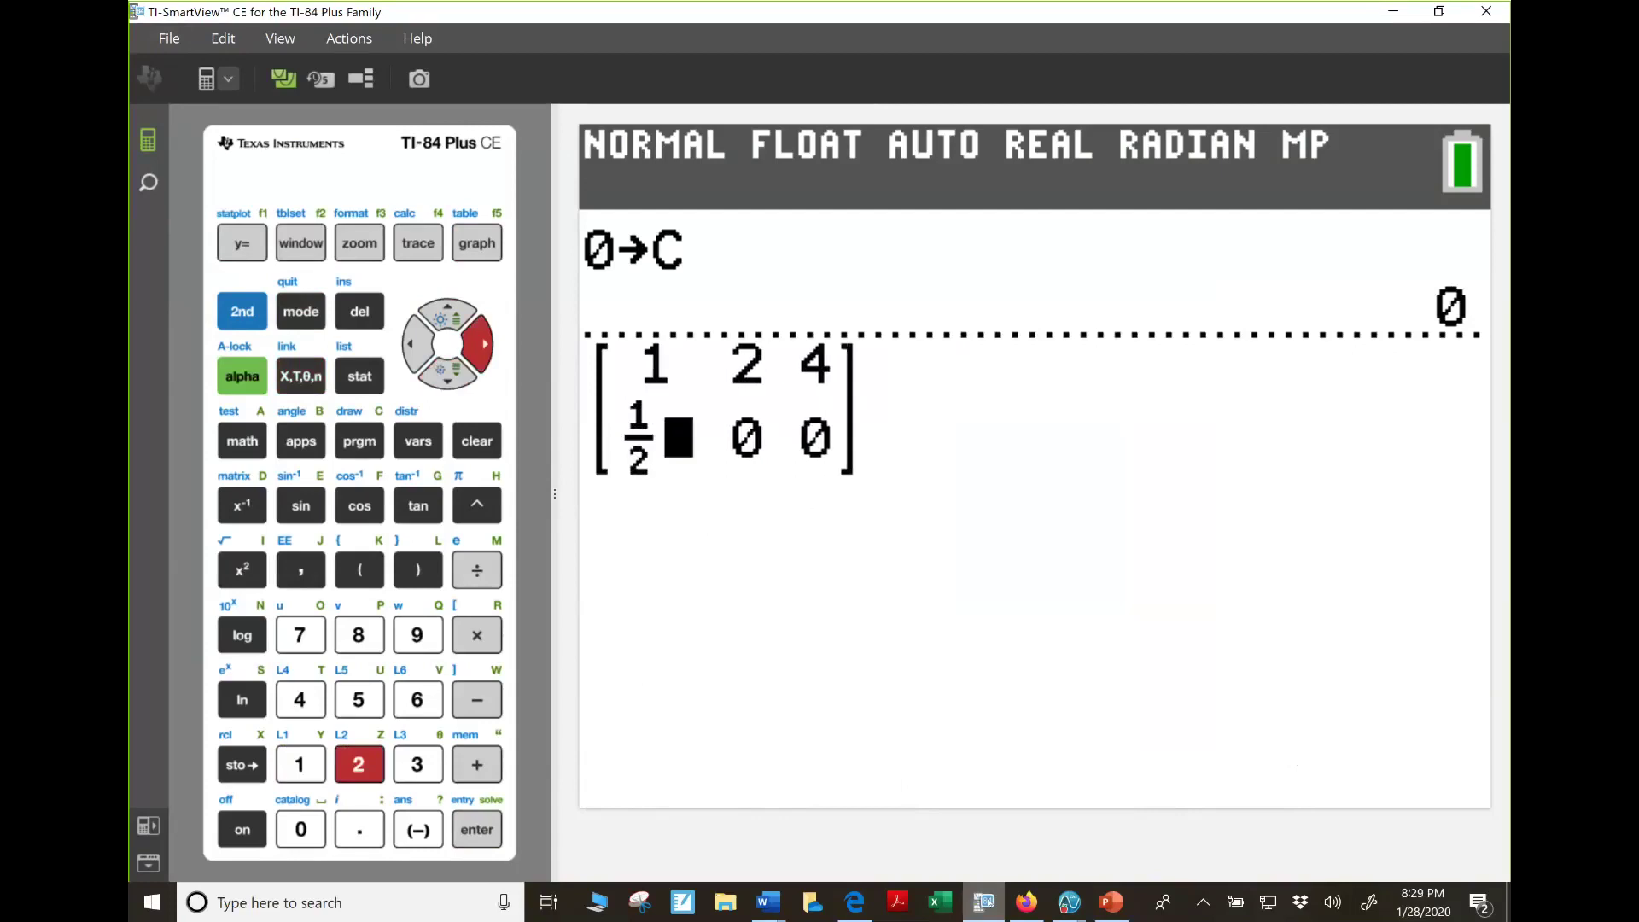
key("Delete")
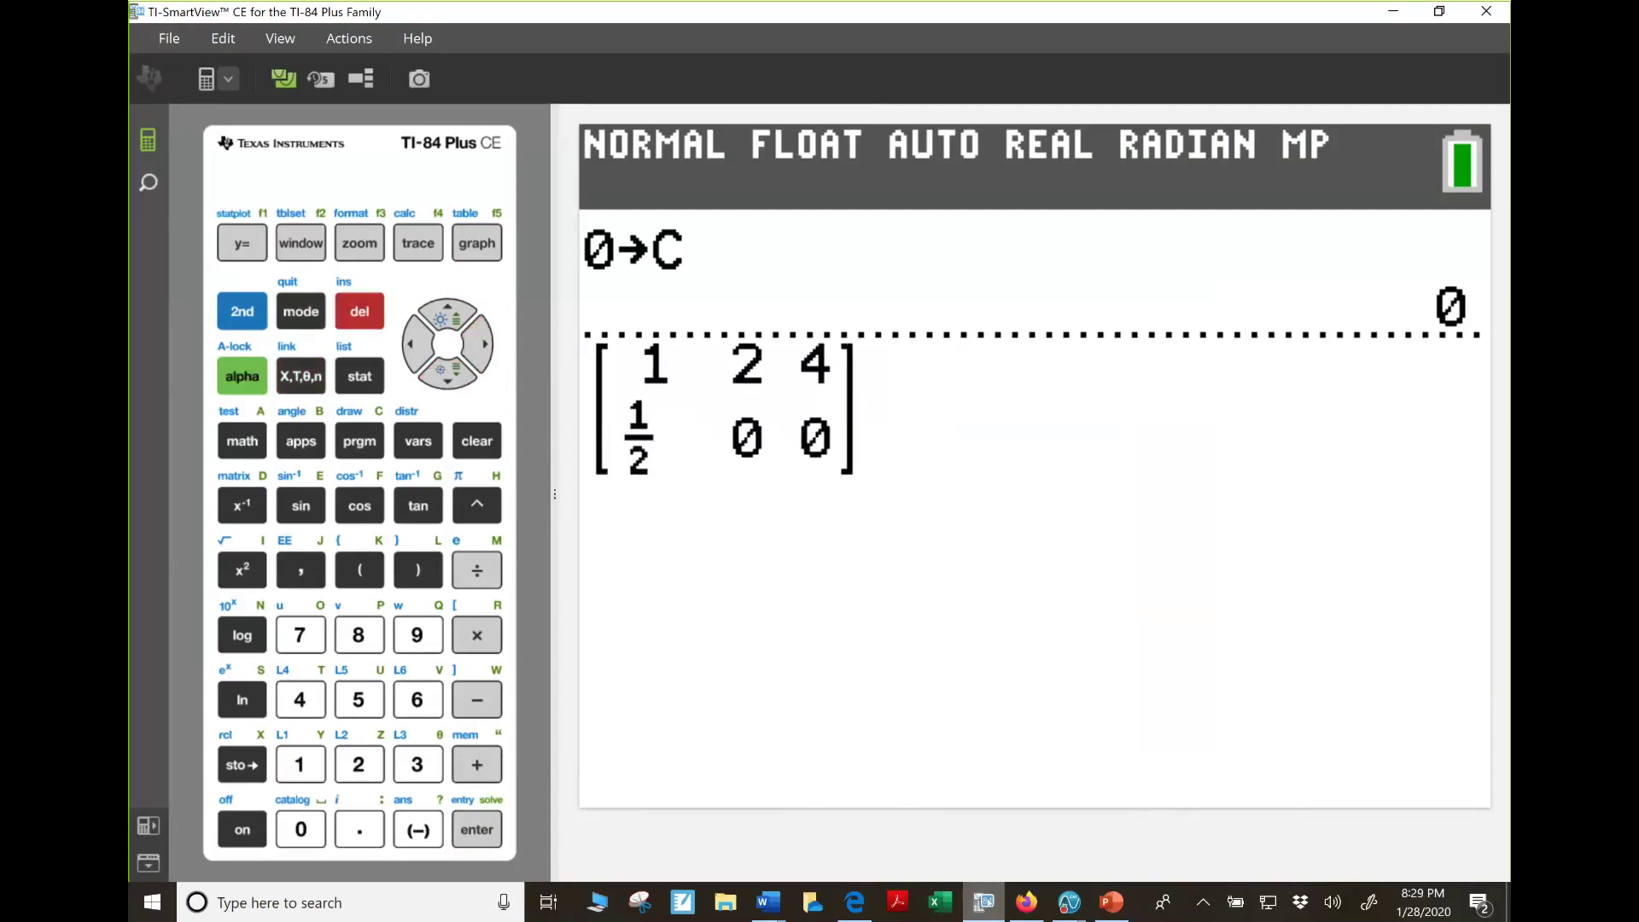
key("Left")
type("2")
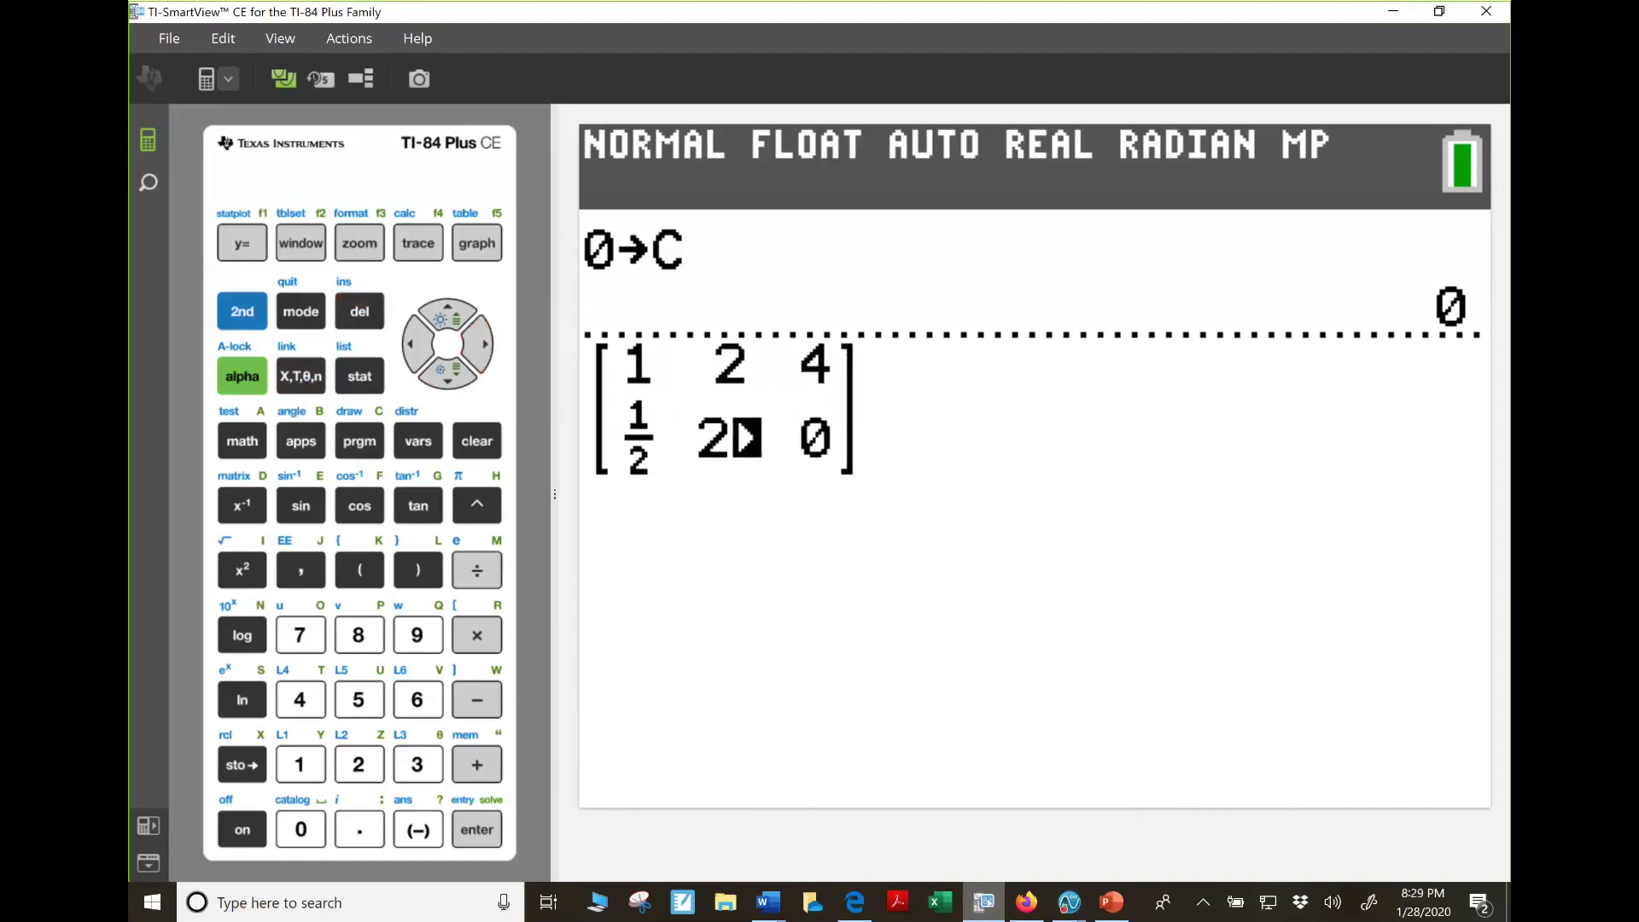
key("Right")
type("-3")
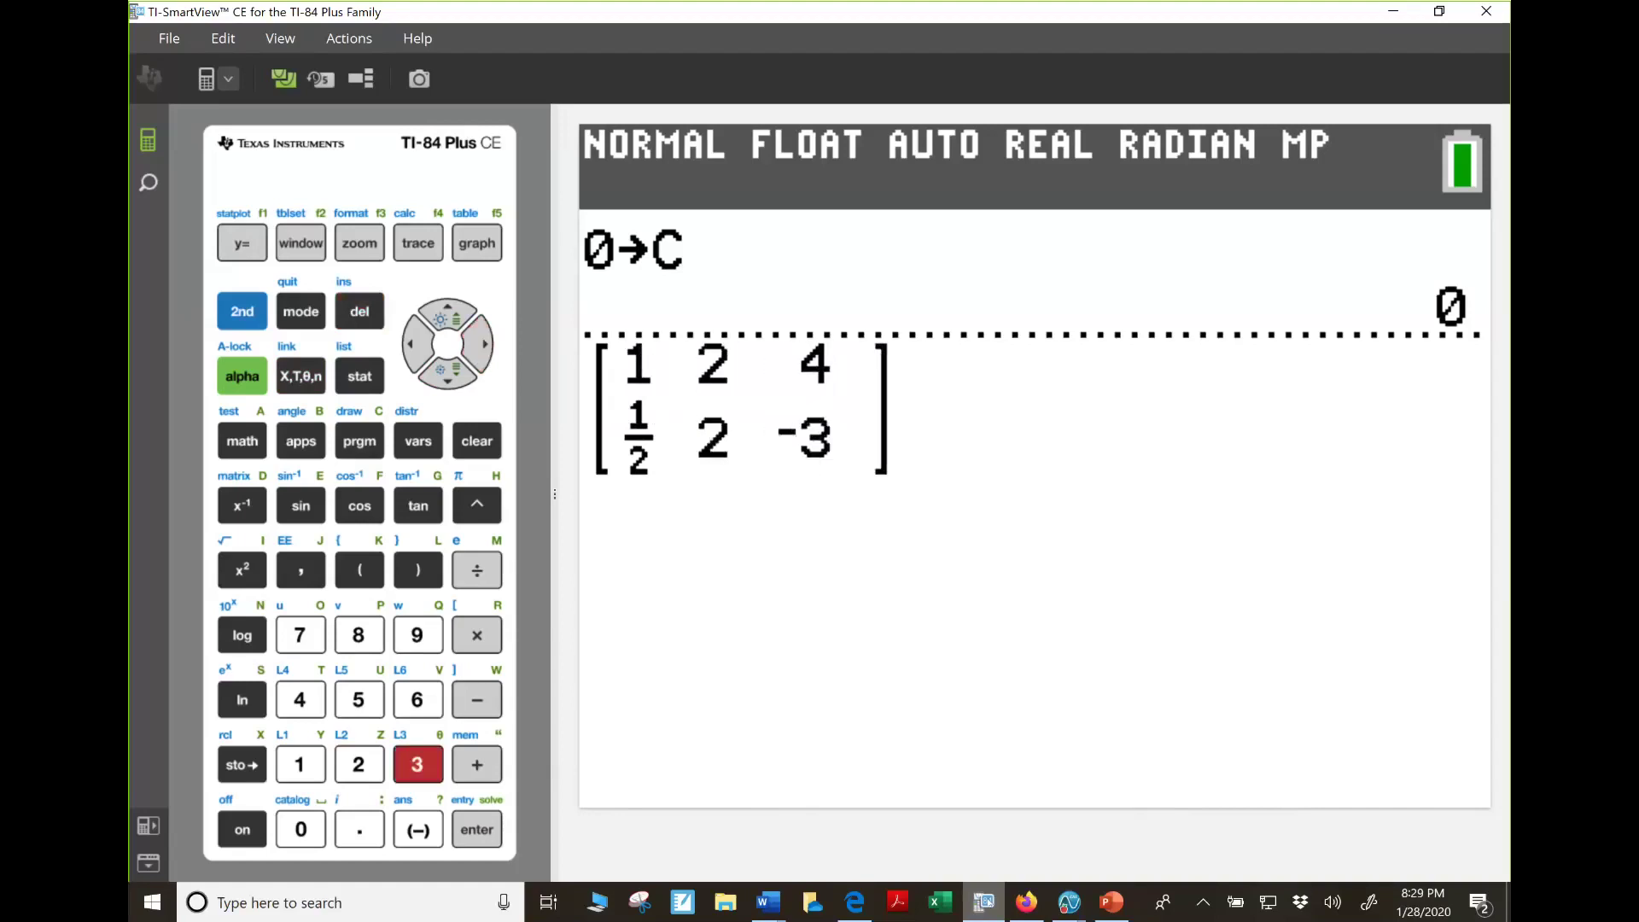
key("Return")
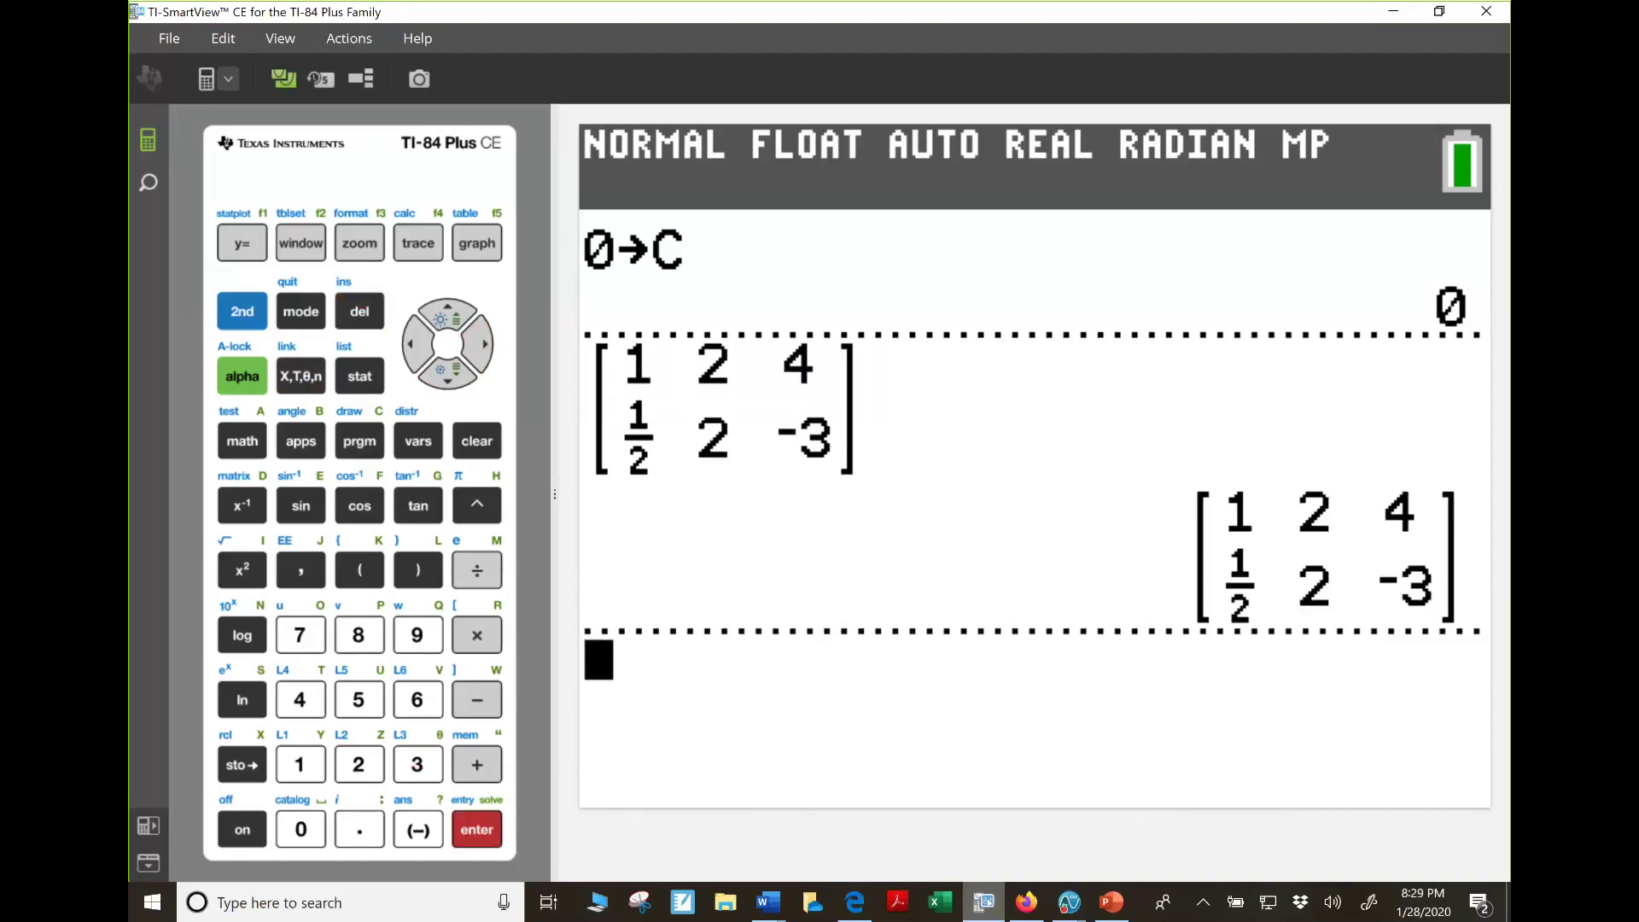
Insert the matrix function rref( on the new entry line
key("shift")
key("ctrl+i")
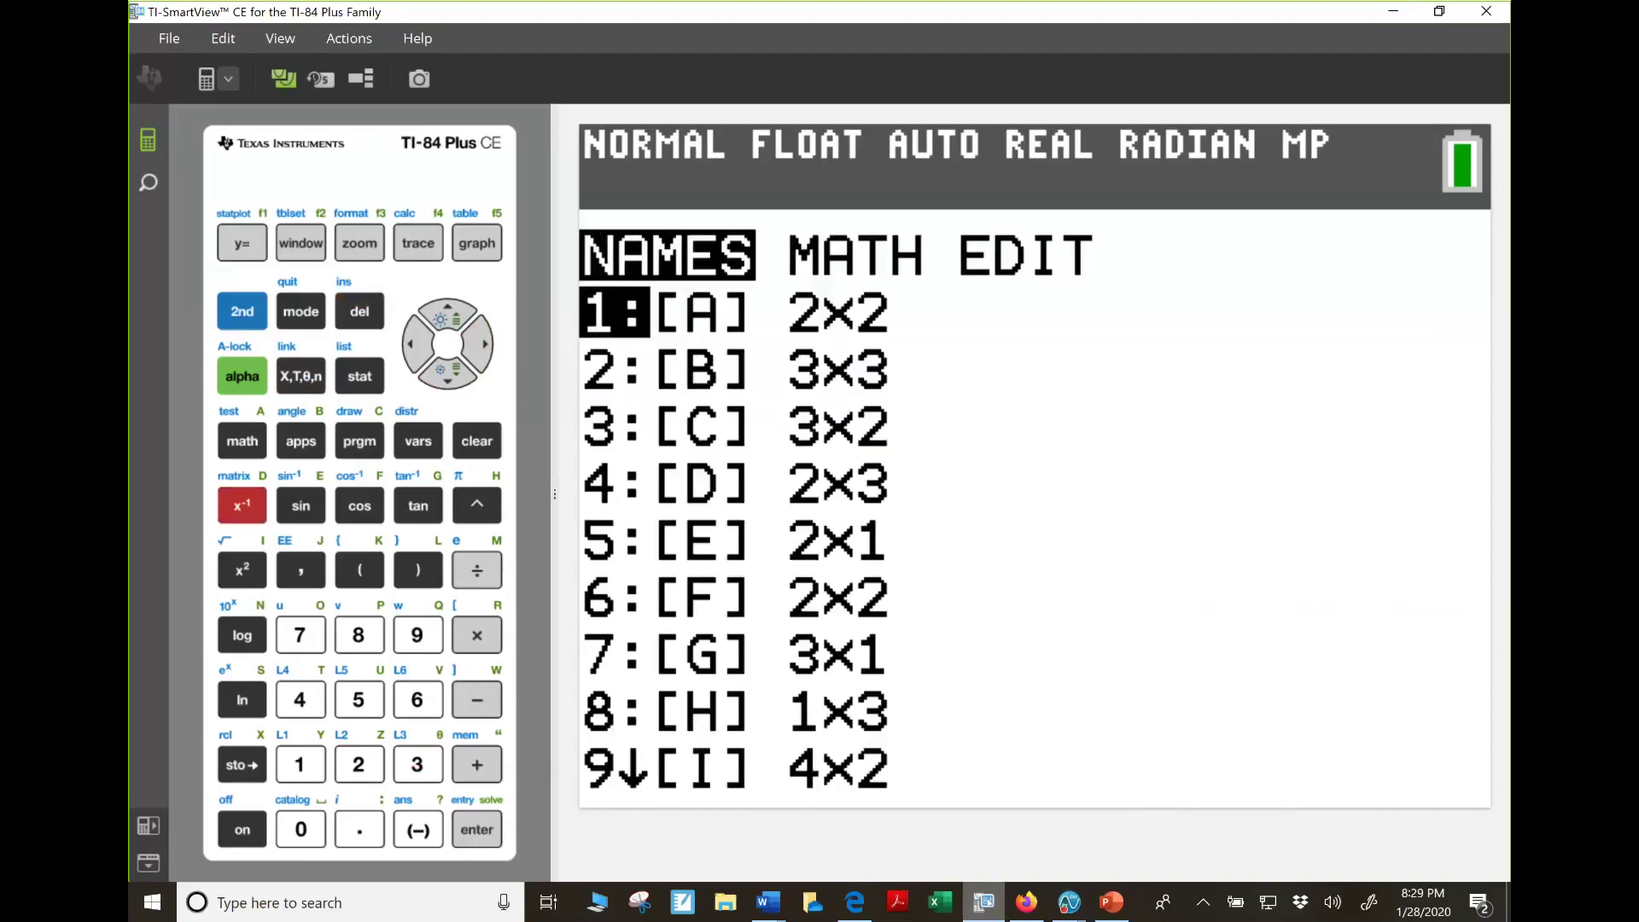
key("Right")
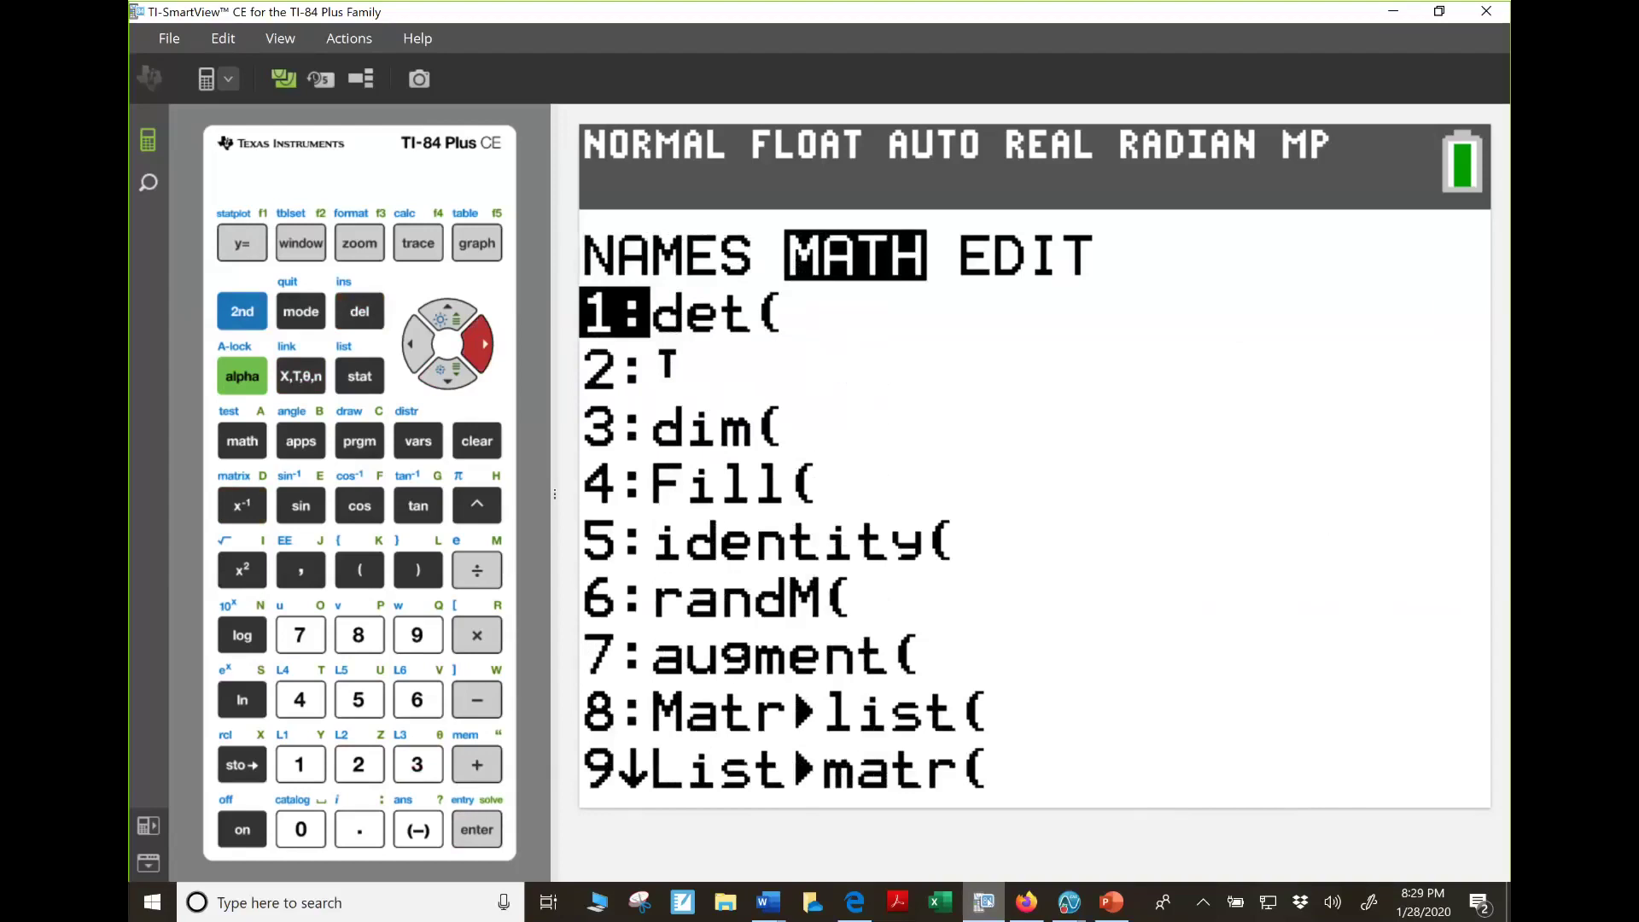
key("Up")
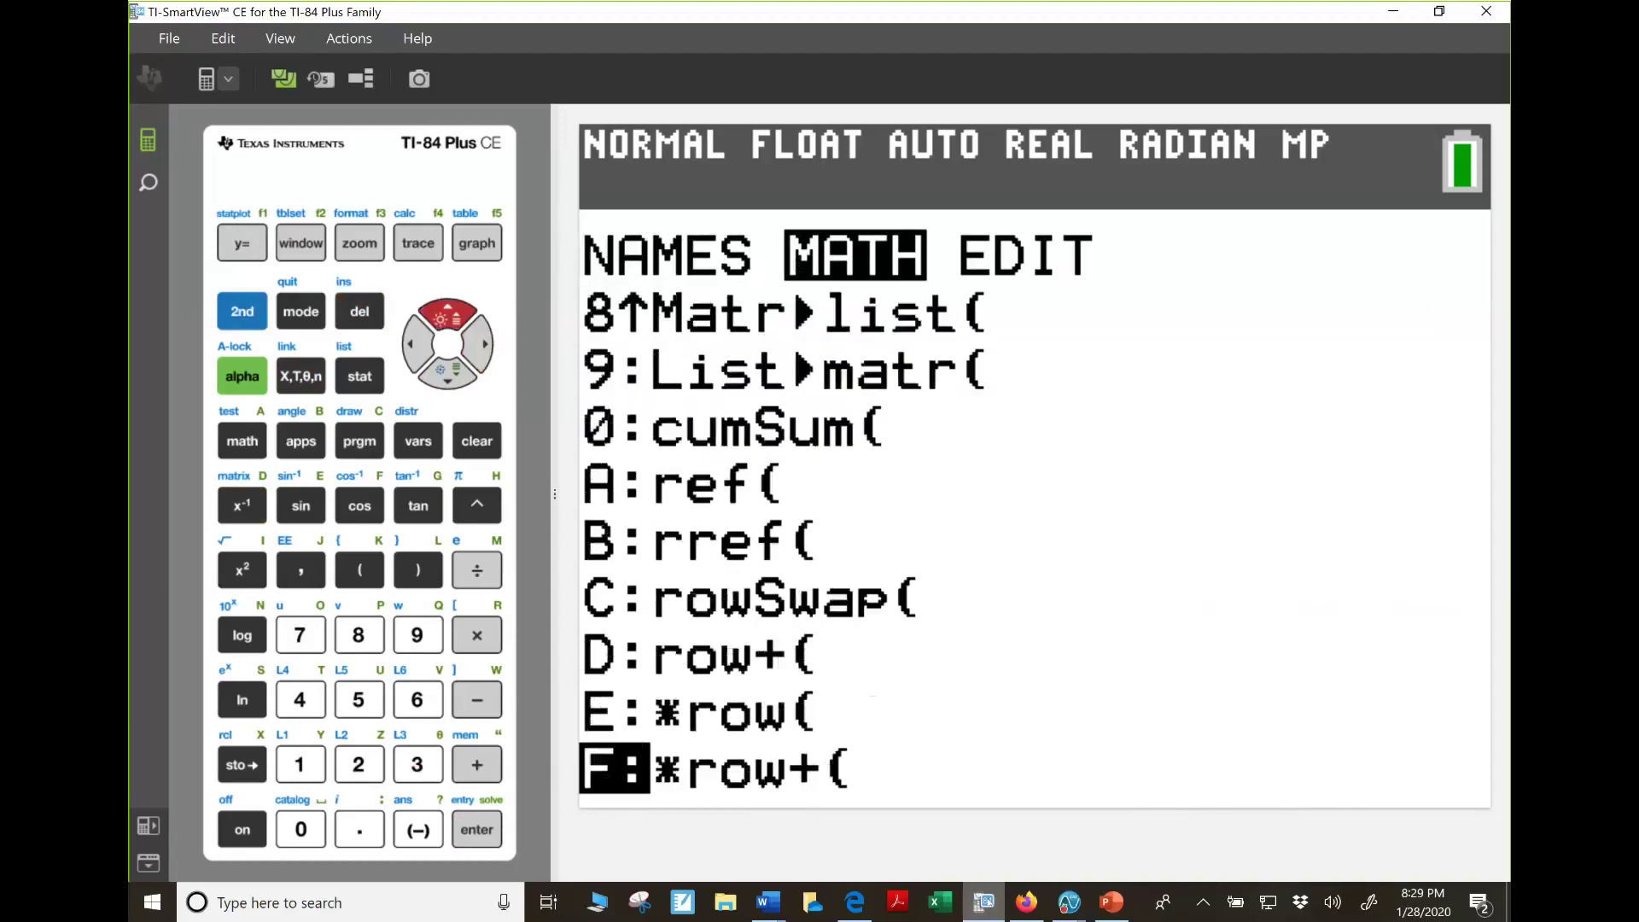
key("Up")
key("Up")
key("Up")
key("Up")
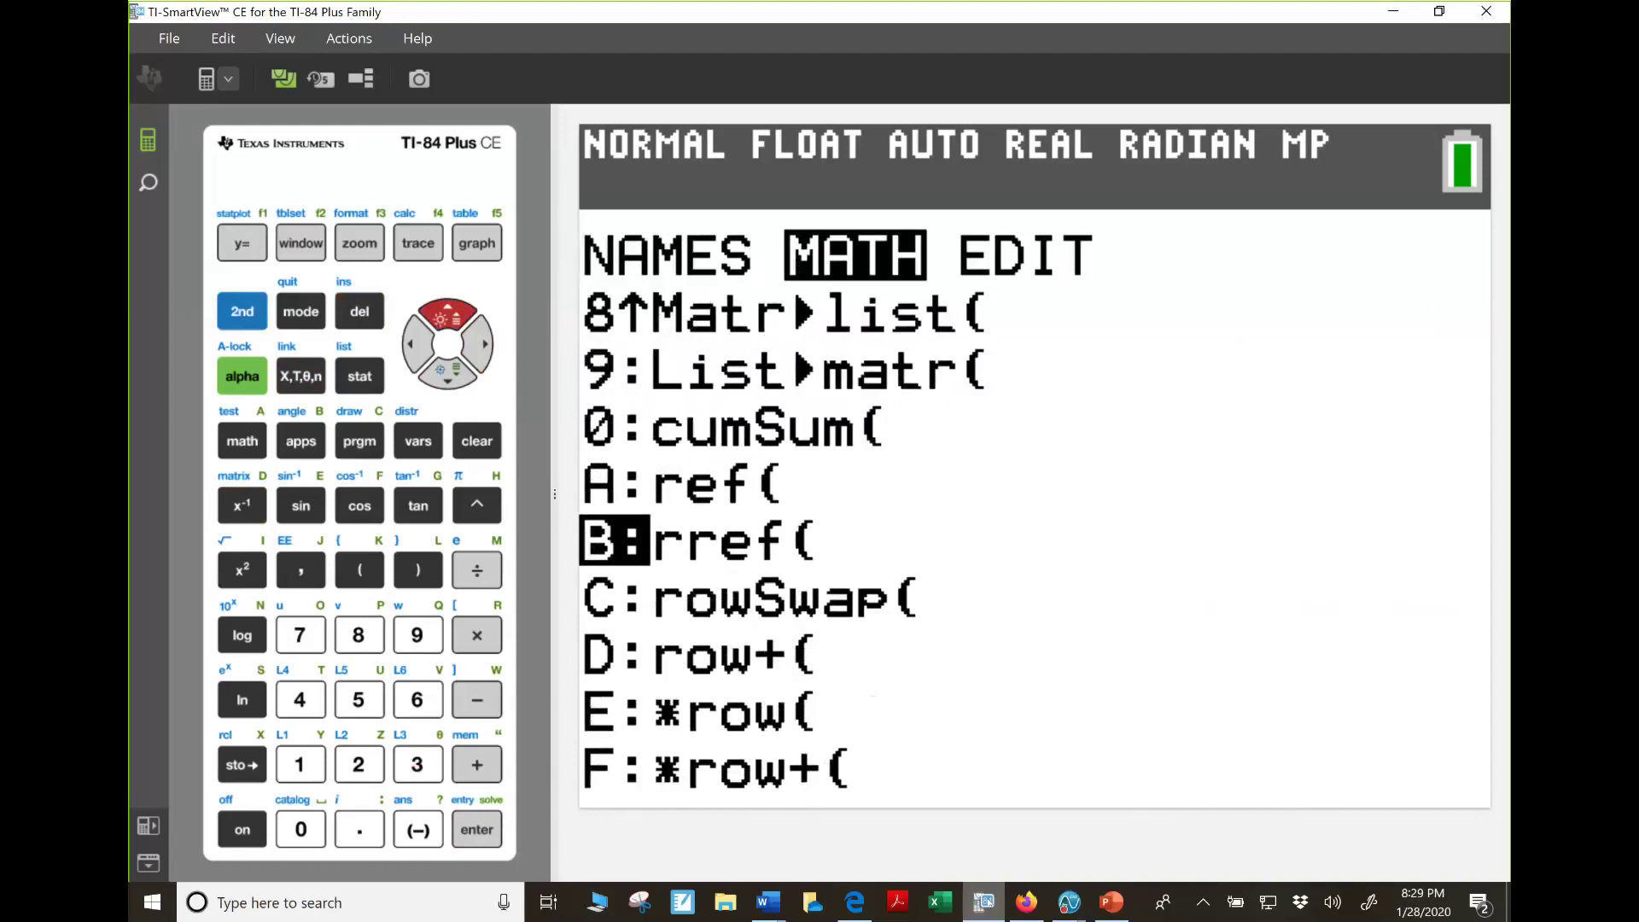
key("Return")
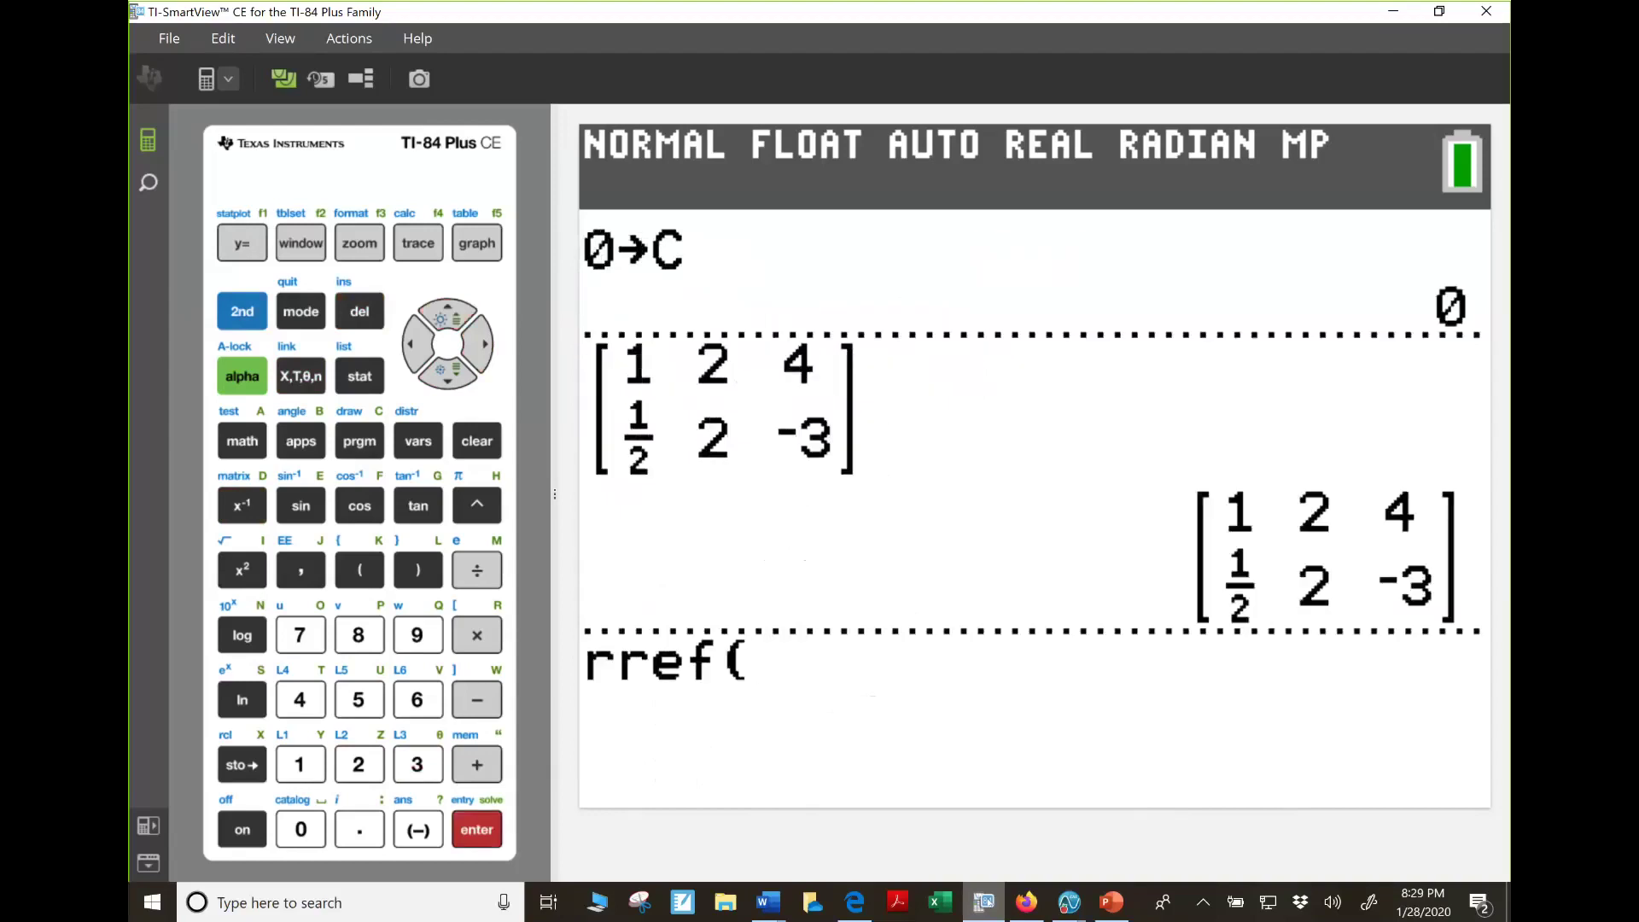
Reuse the evaluated 2×3 matrix as the argument of rref, close the parenthesis and calculate the reduced form
key("Up")
key("Return")
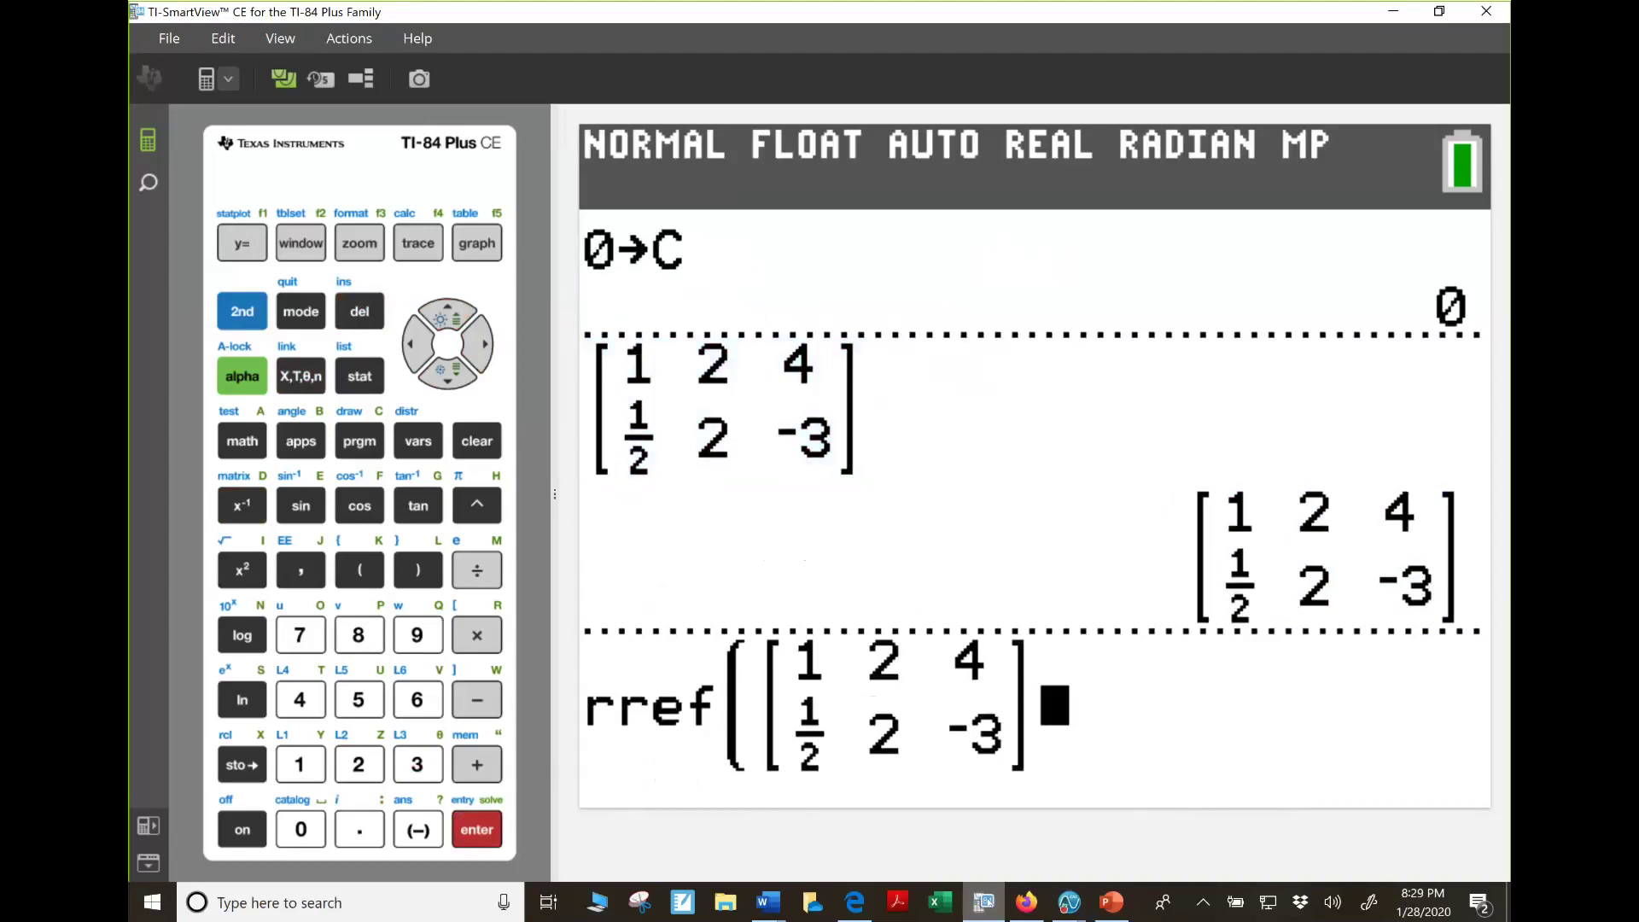
type(")")
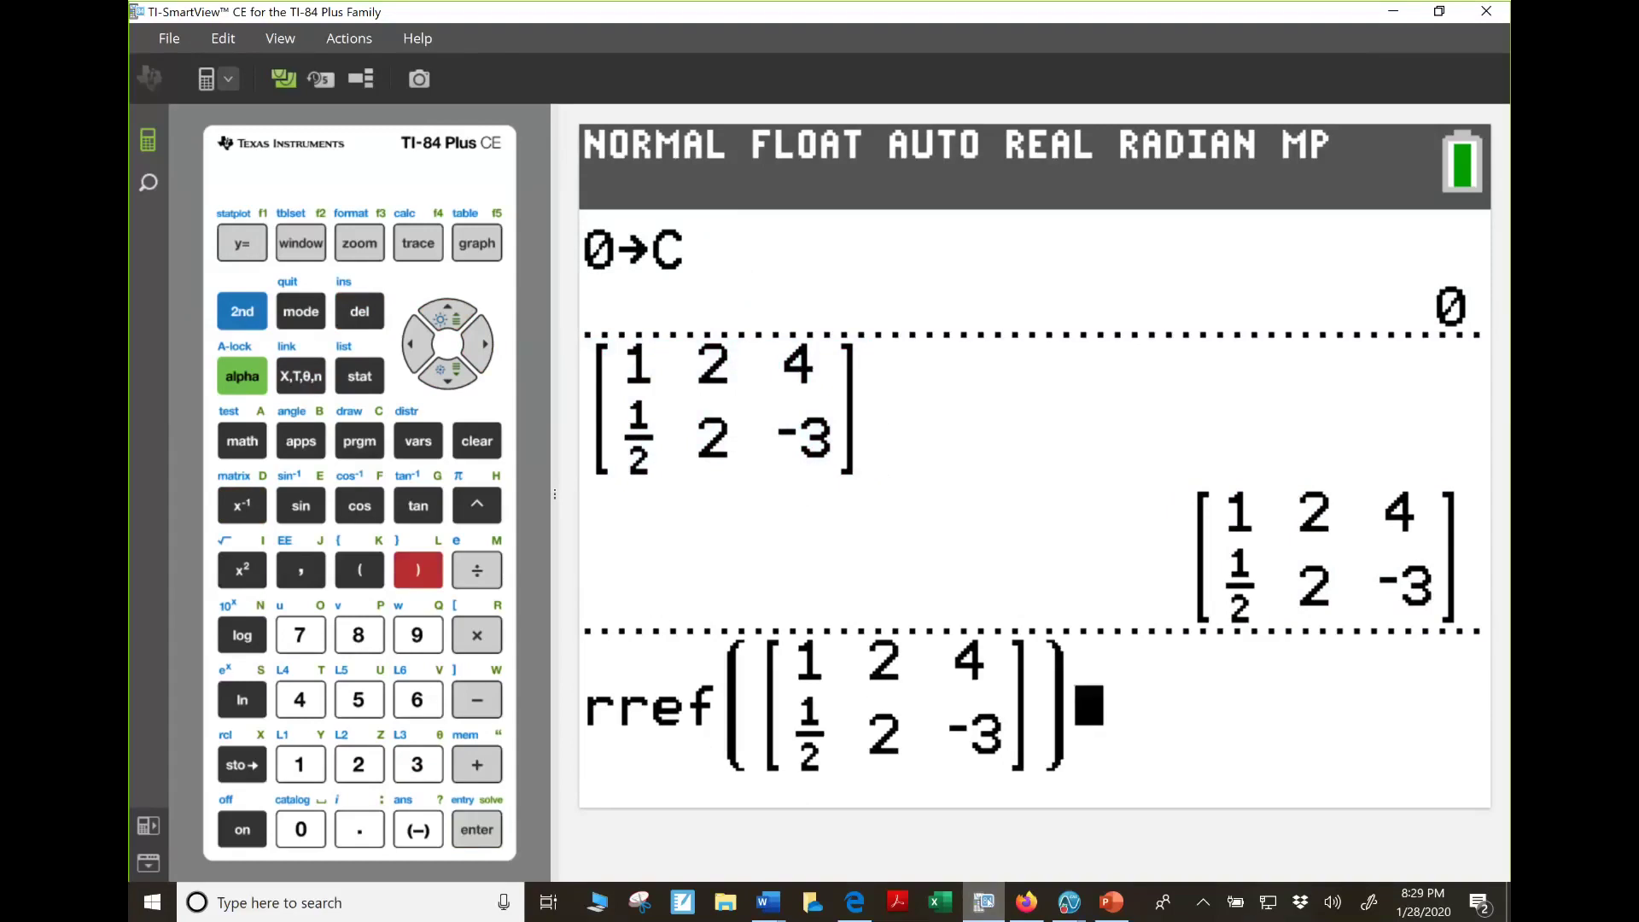
key("Return")
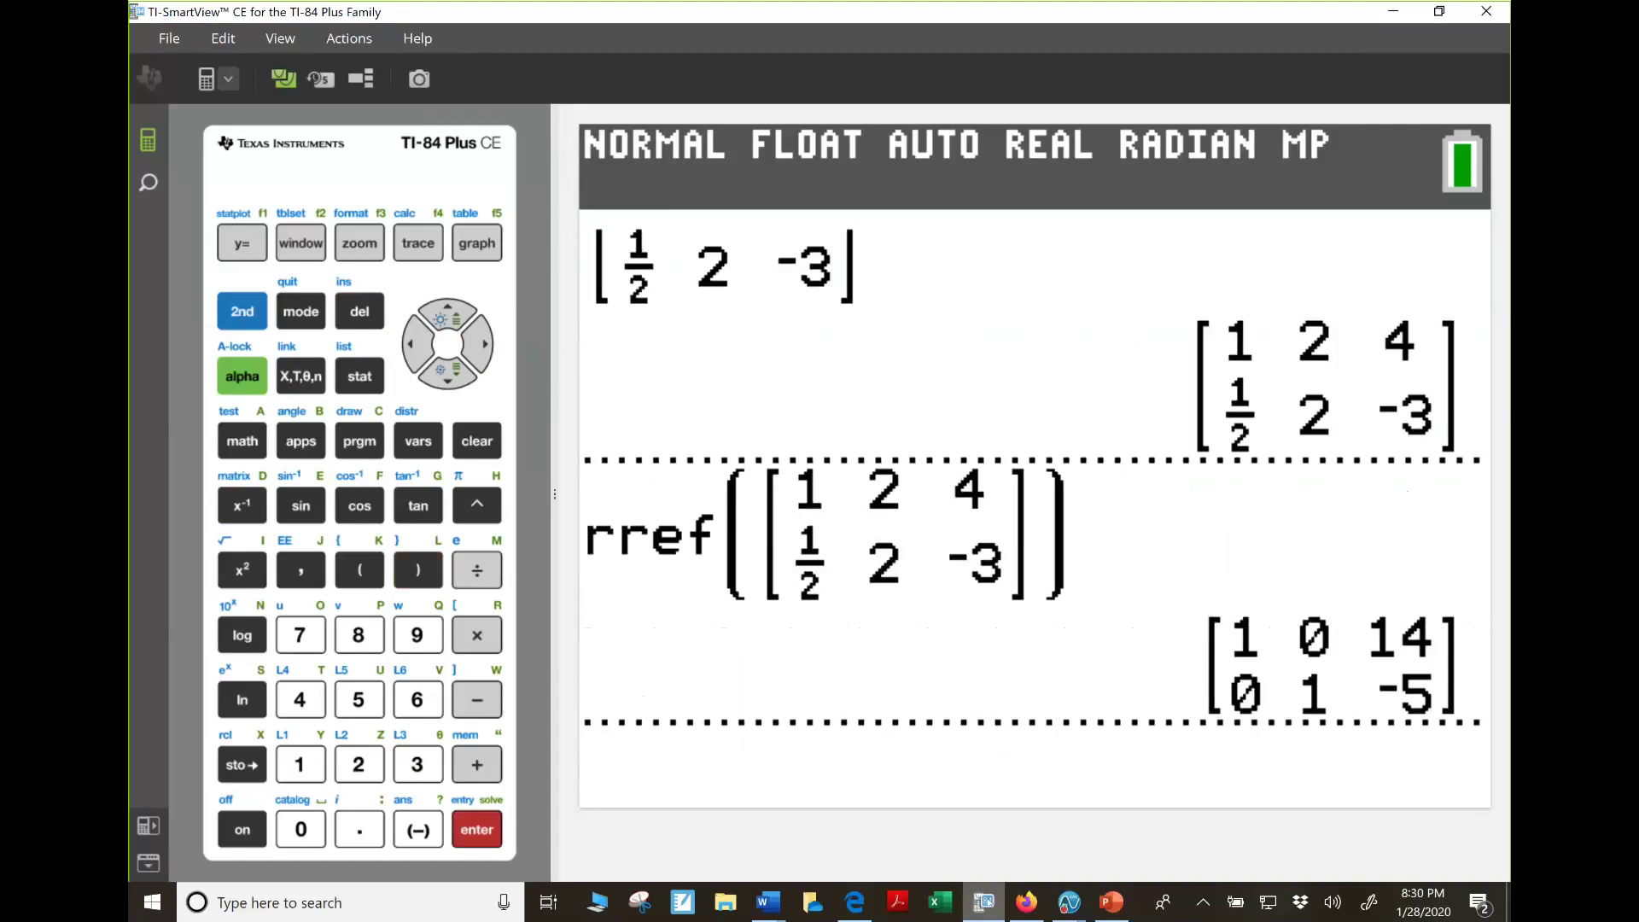
Launch the calculator's PlySmlt2 application
left_click(301, 440)
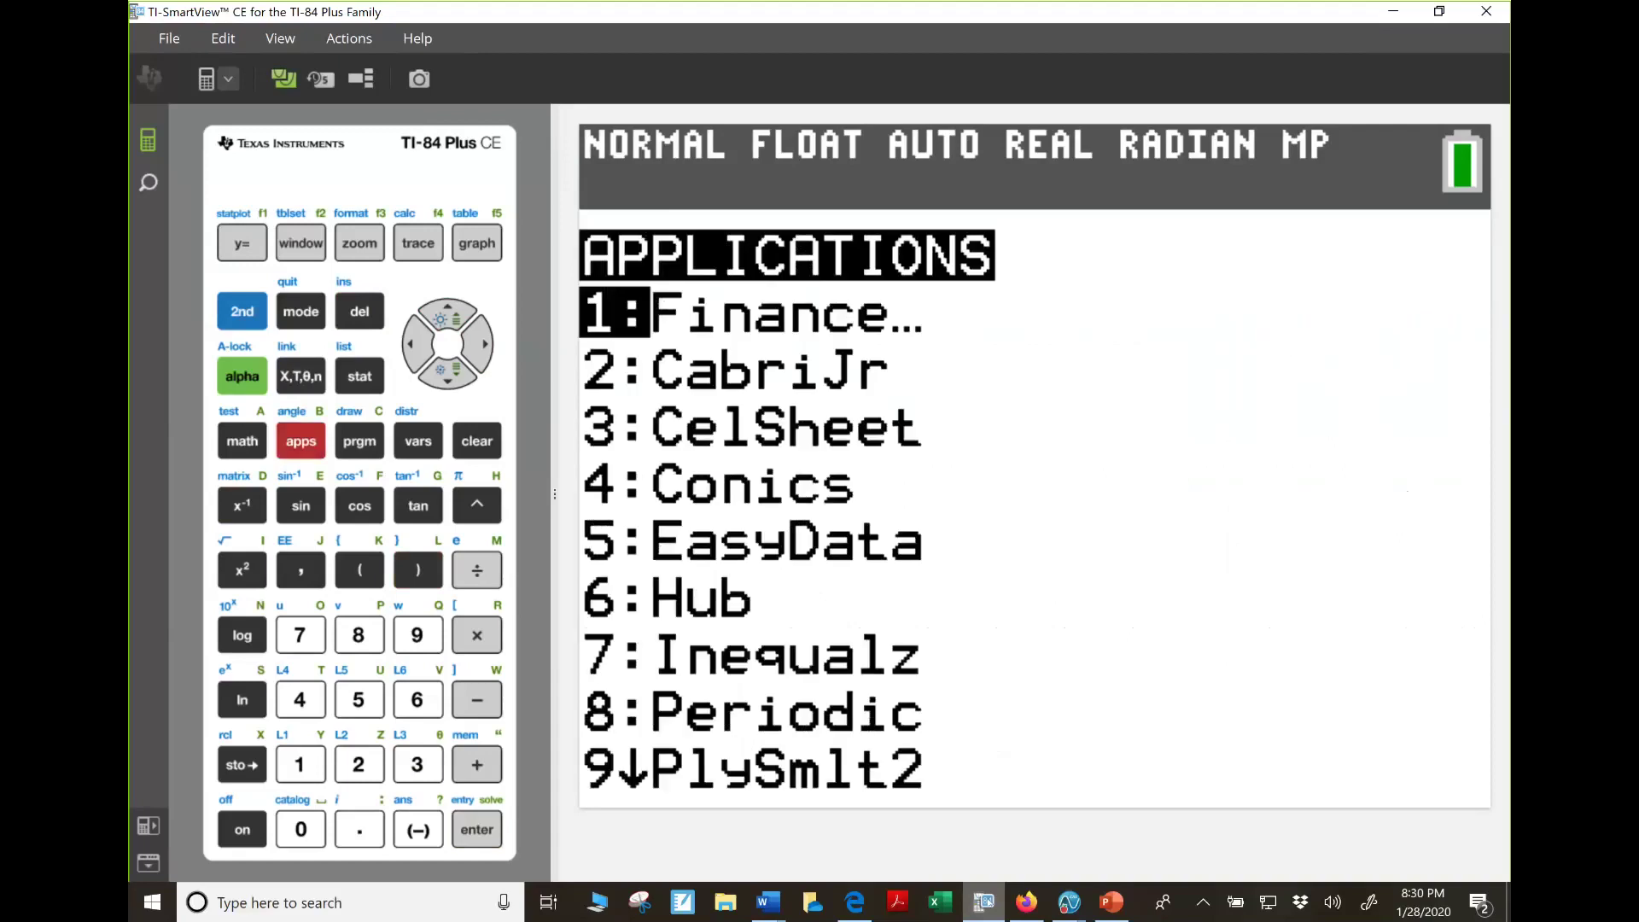
key("Down")
key("Down")
key("Down")
key("Down")
key("Down")
key("Down")
key("Down")
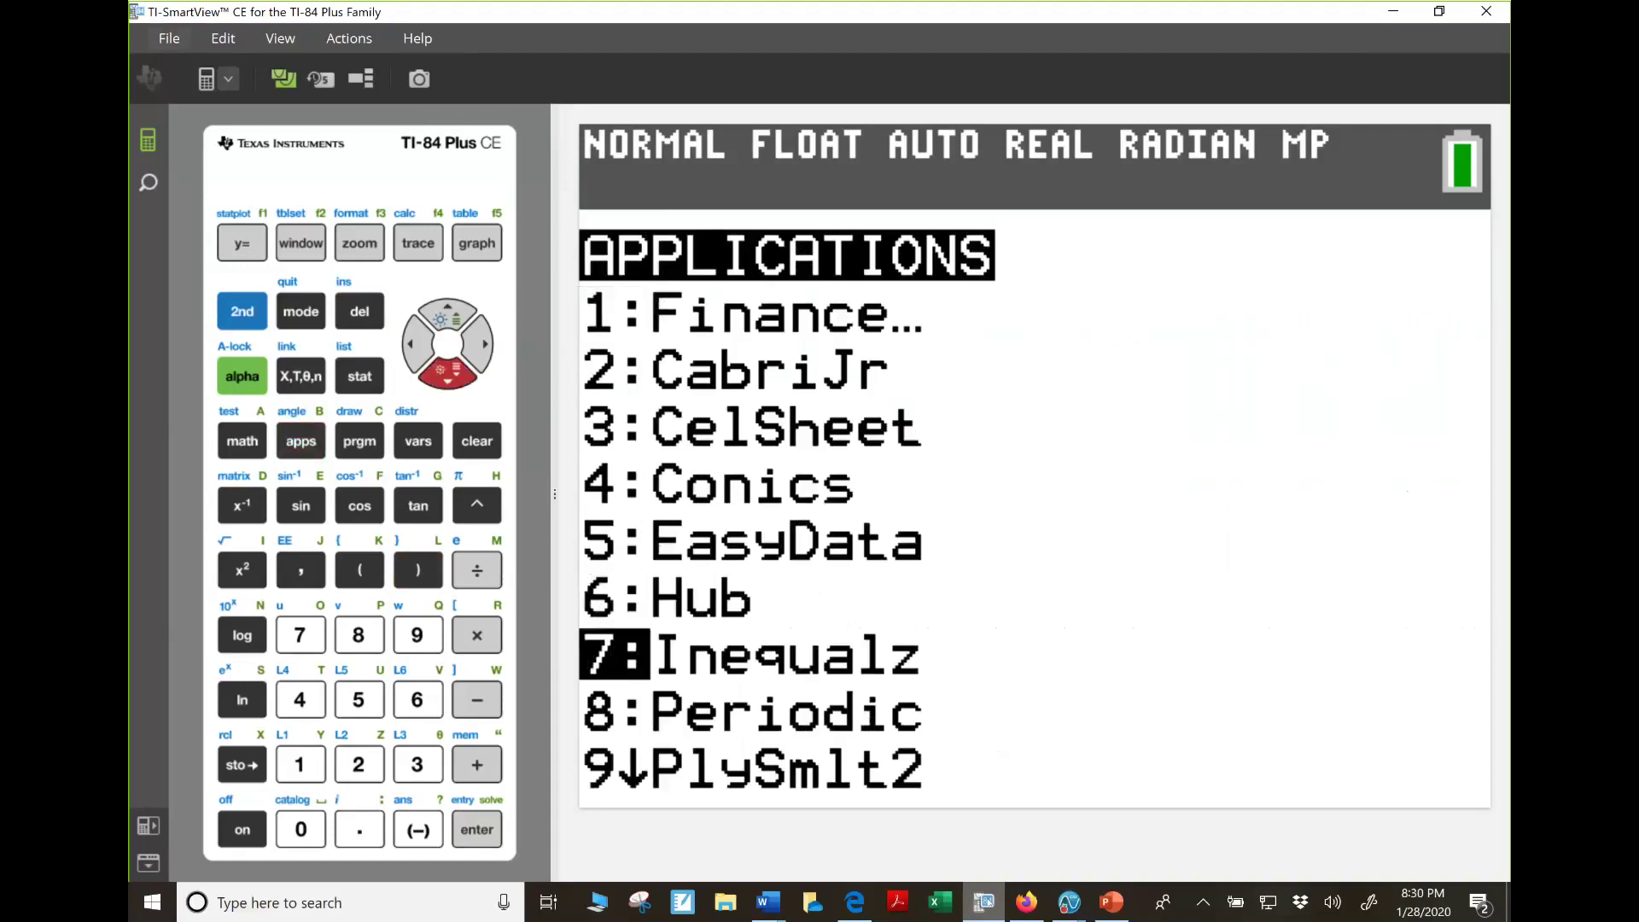
key("Down")
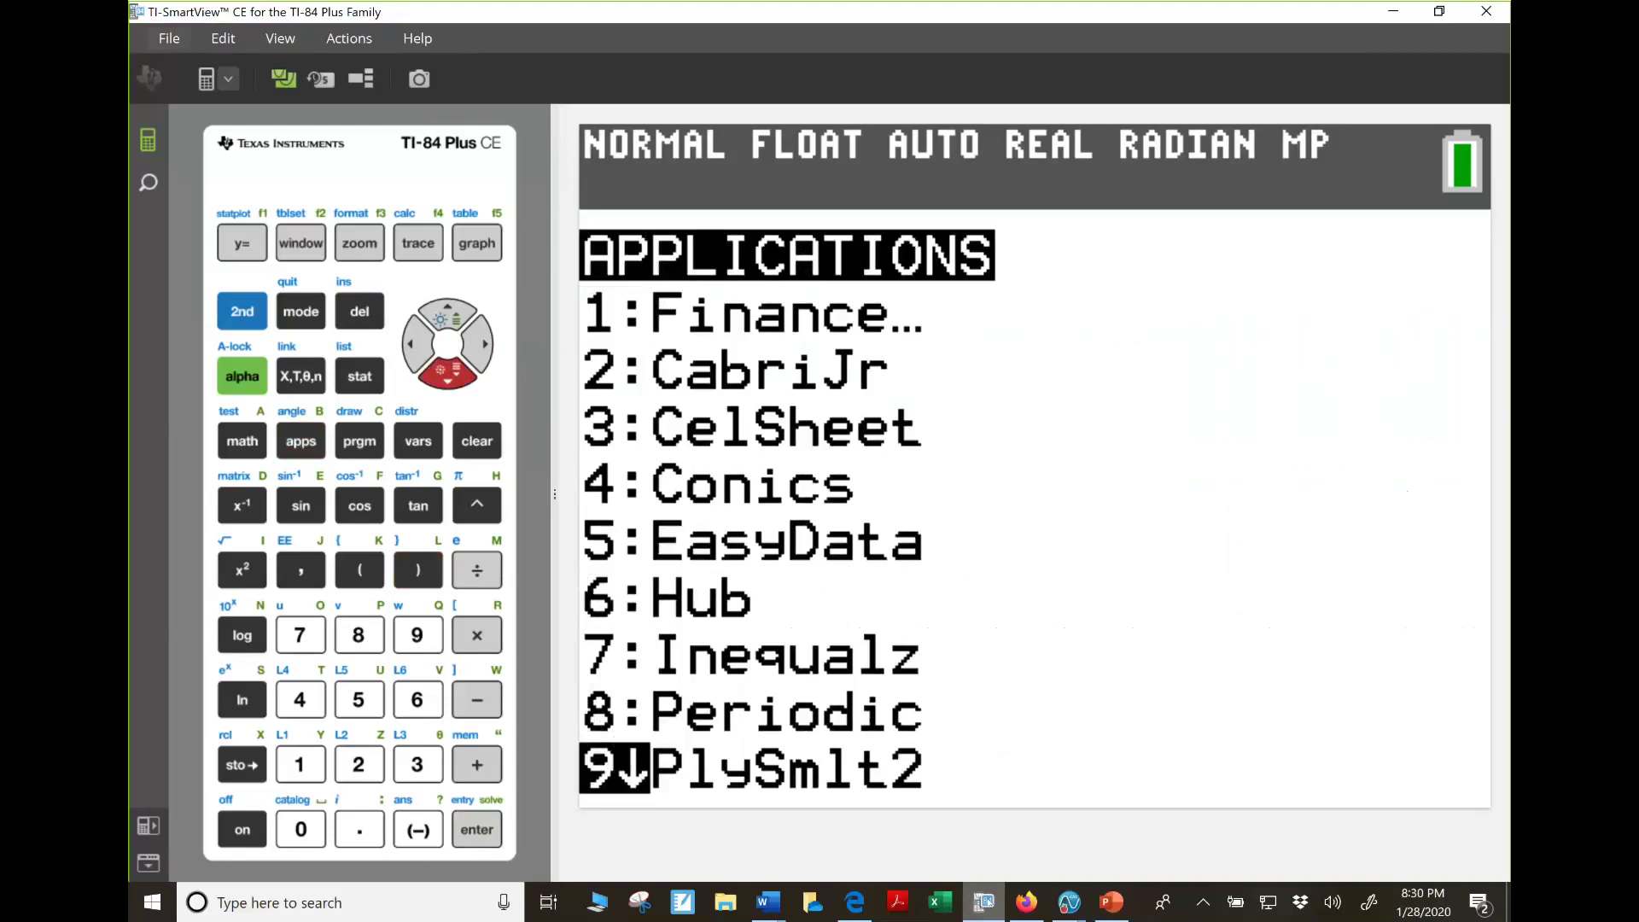
key("Return")
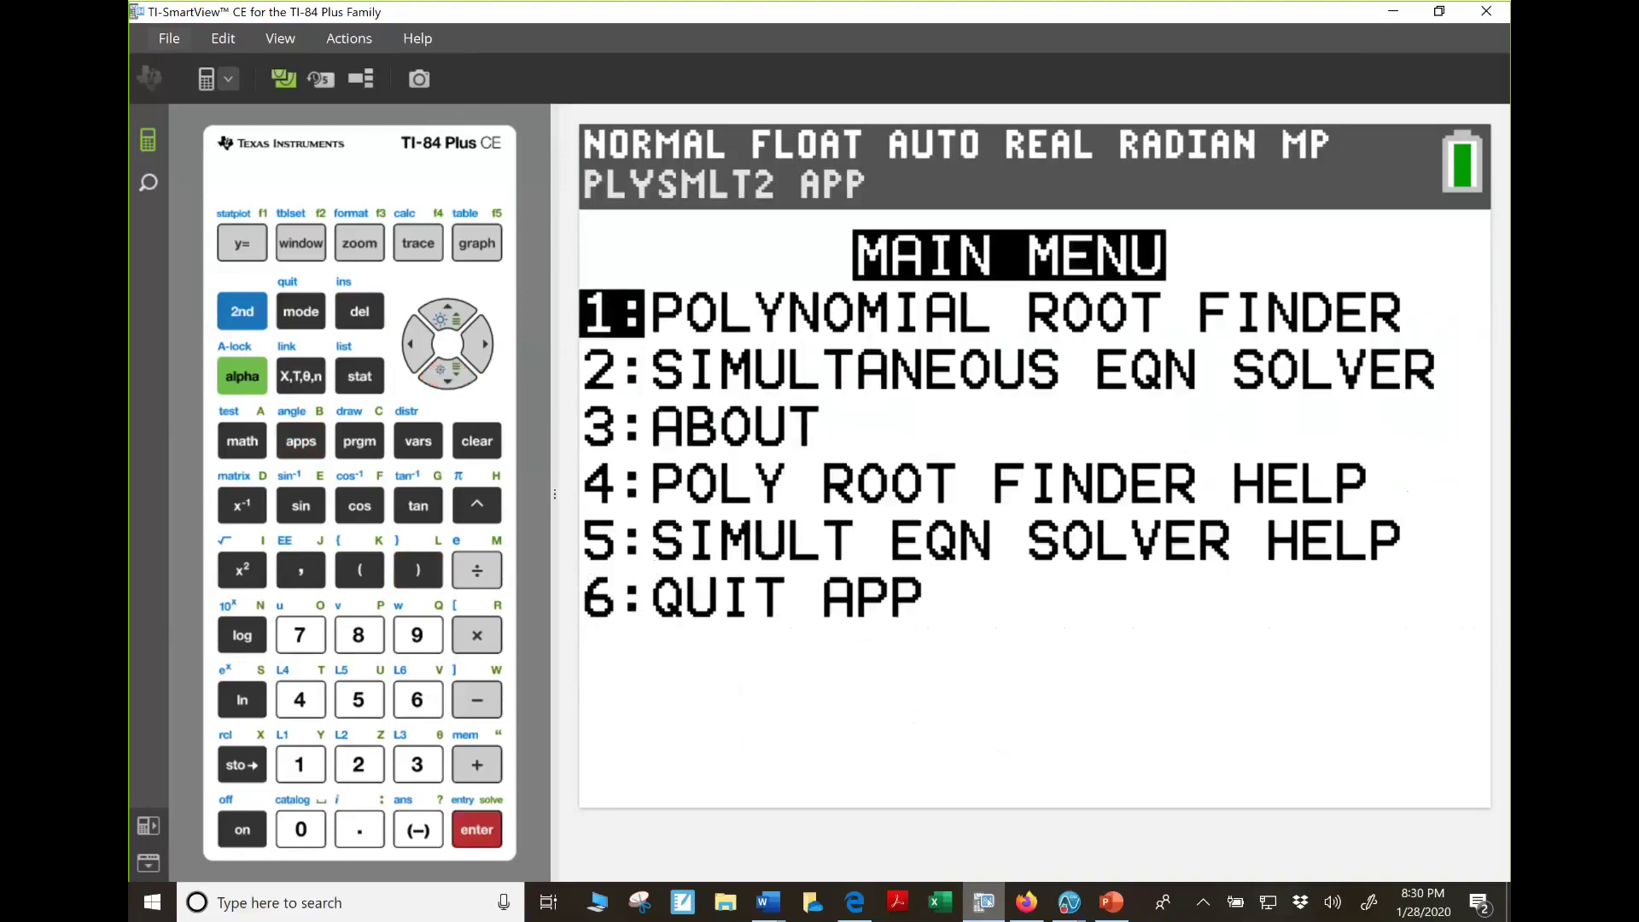
Start the simultaneous equation solver and proceed with 2 equations and 2 unknowns to the system entry screen
key("Down")
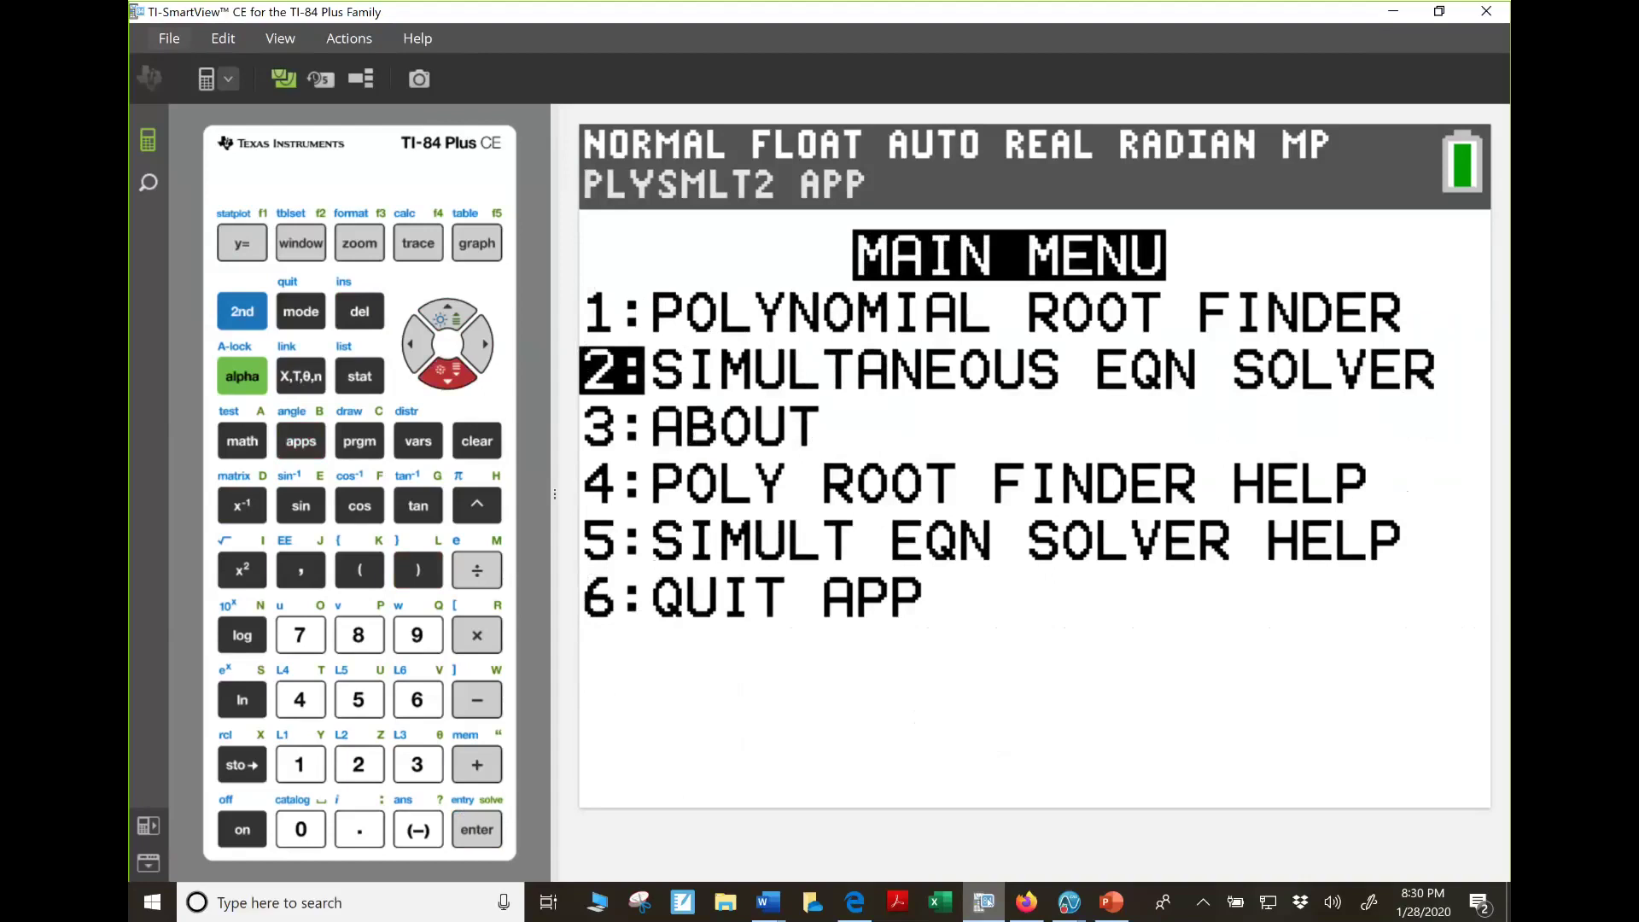
key("Return")
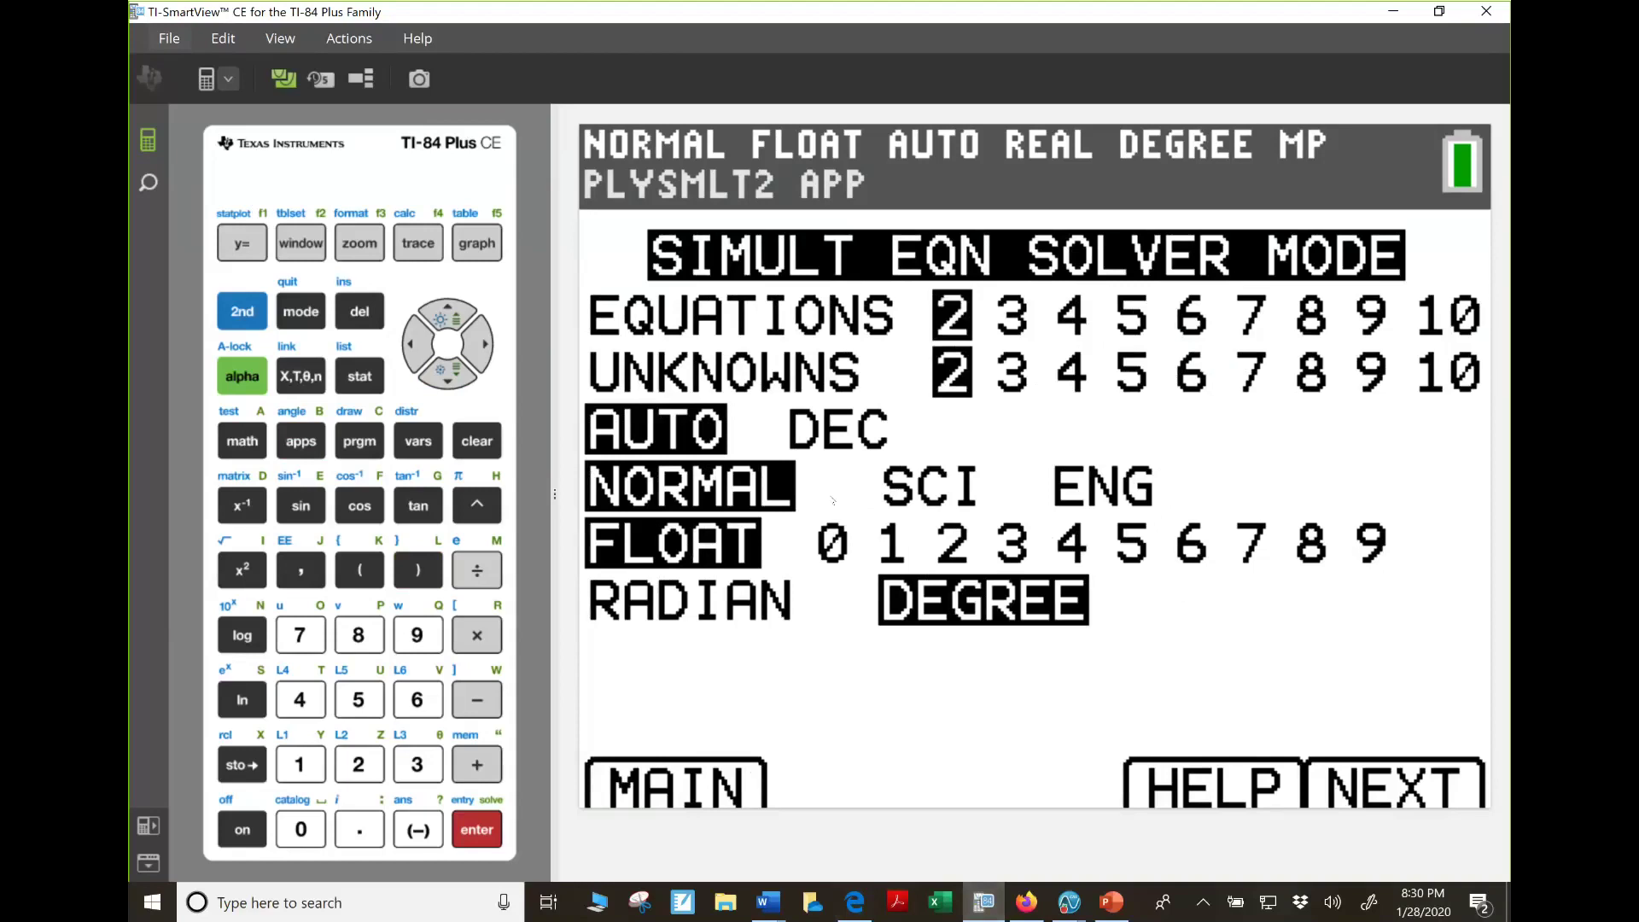
left_click(476, 254)
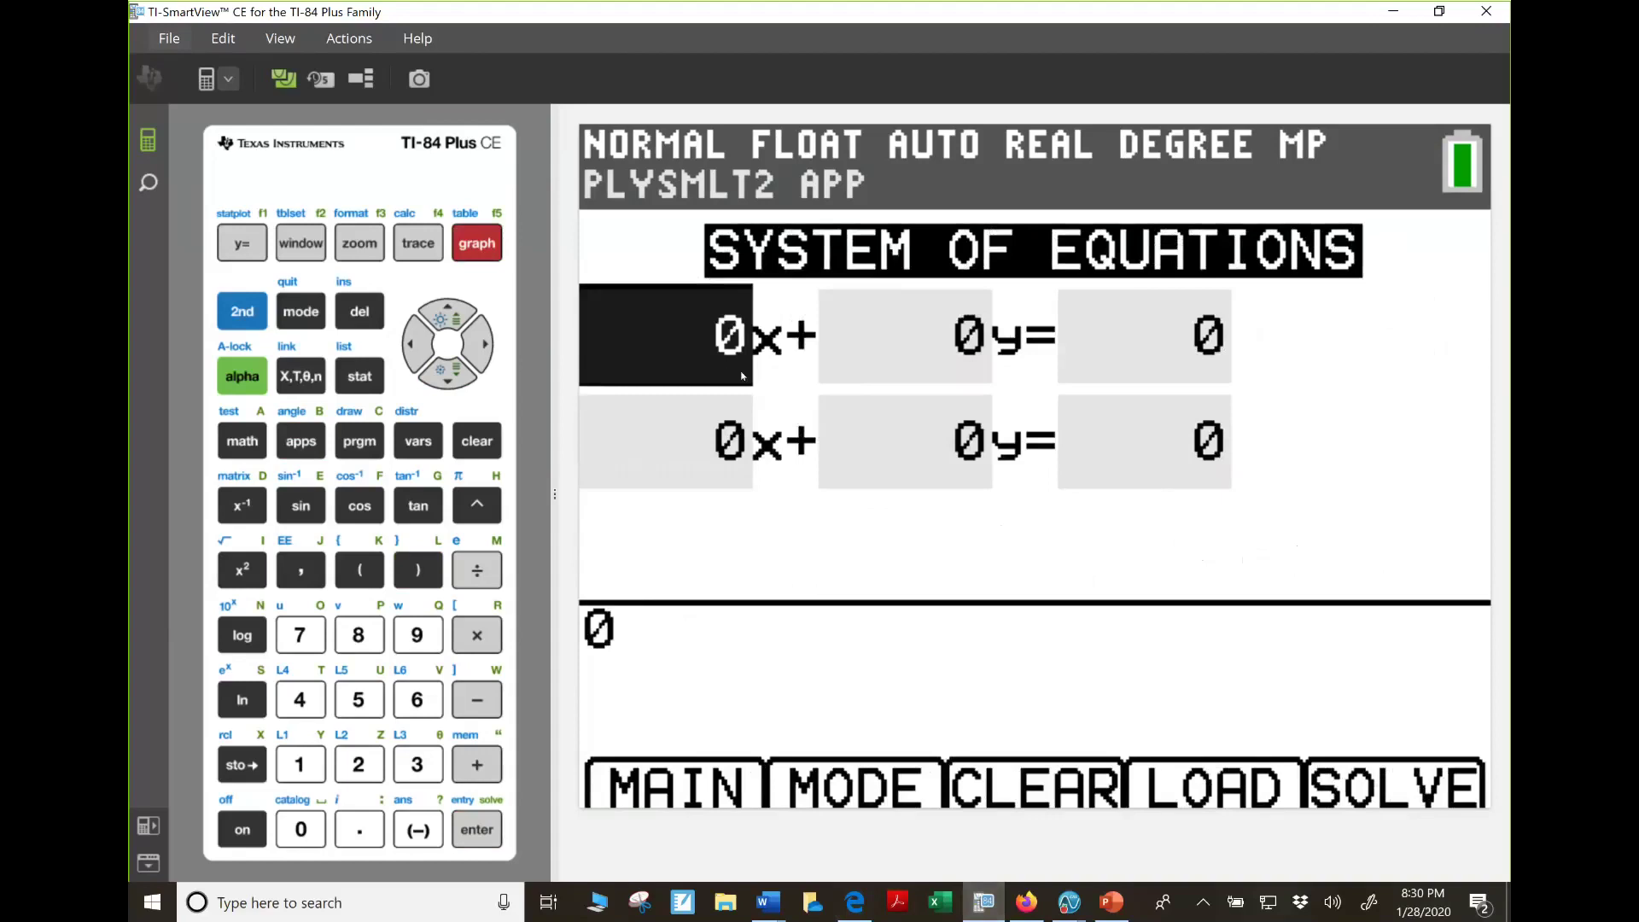
Enter the first equation of the system as 1x + 2y = 4
type("1")
key("Return")
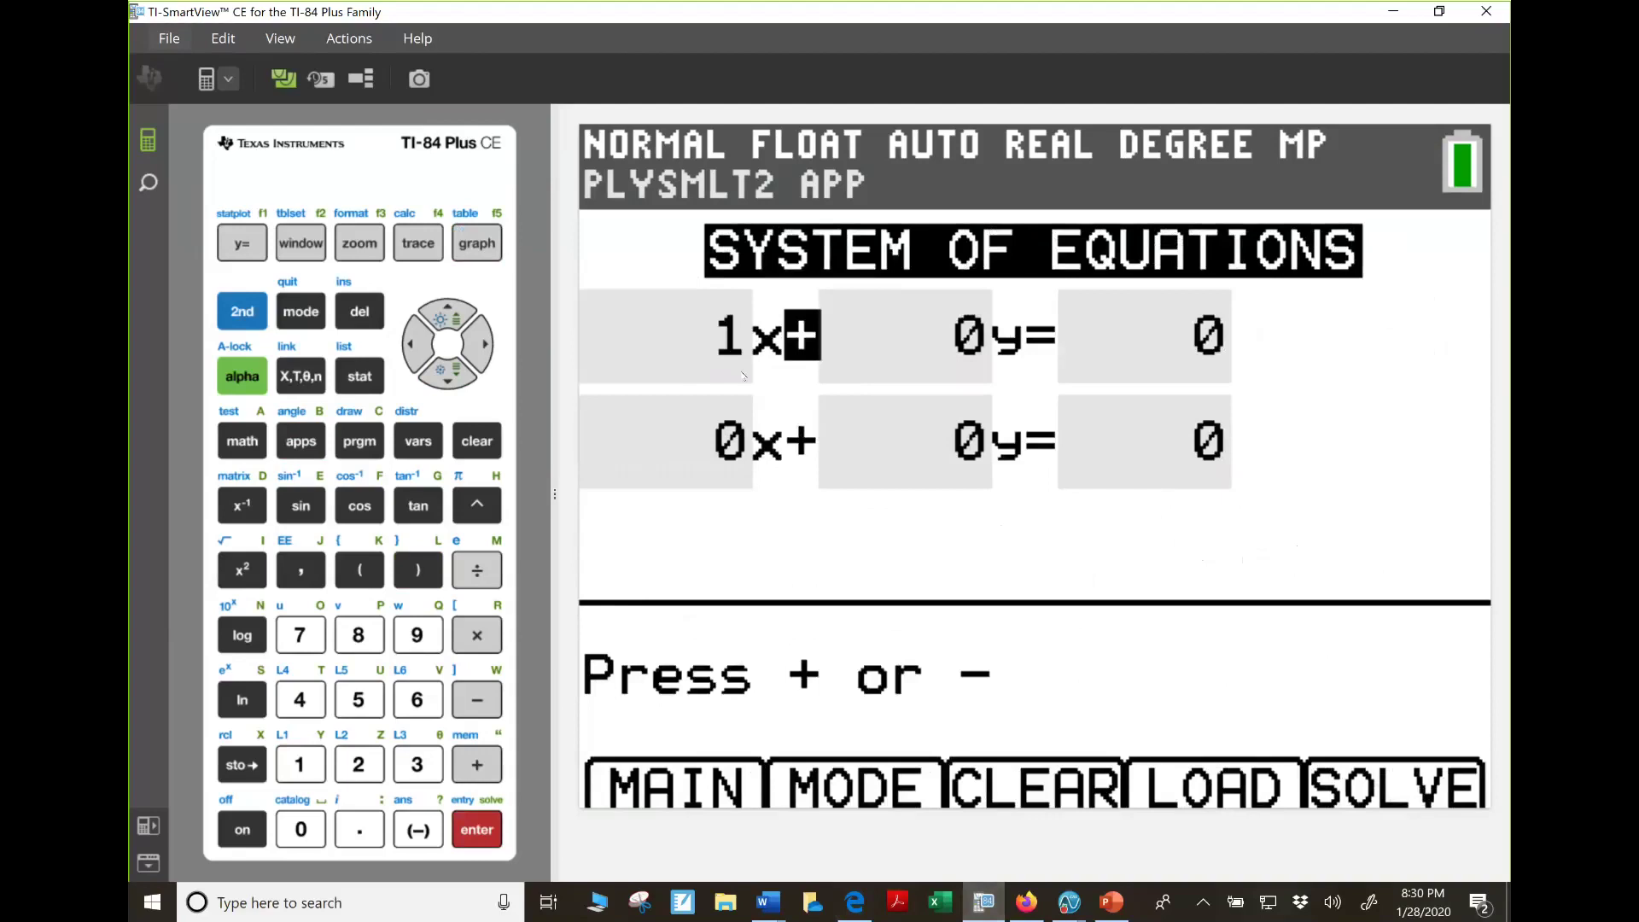
type("2")
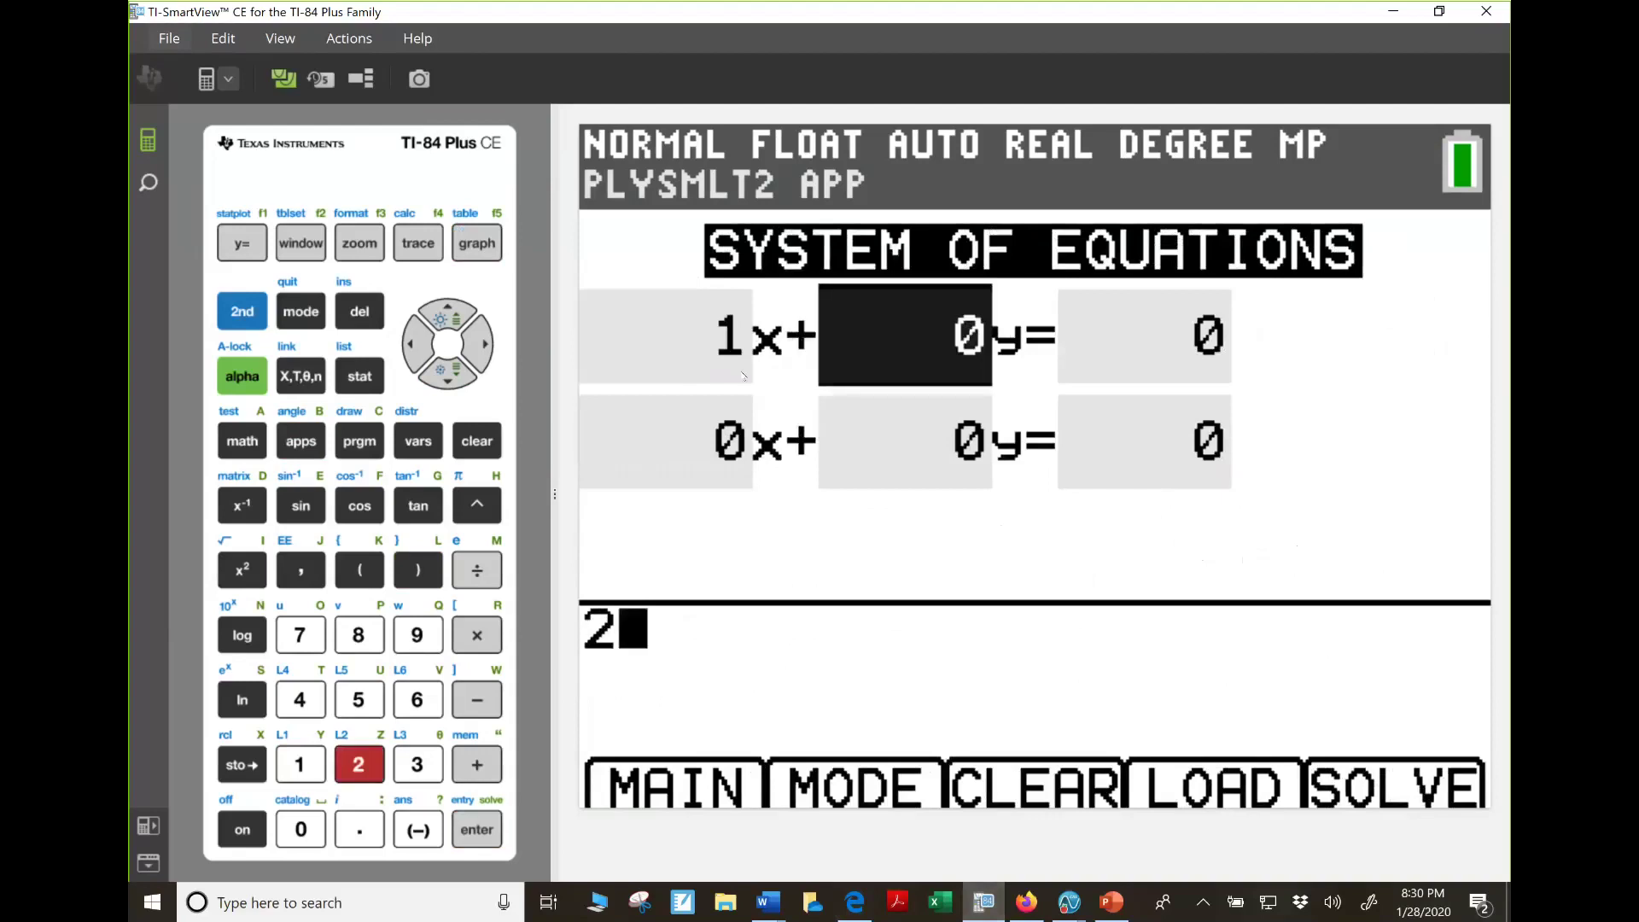
key("Return")
type("4")
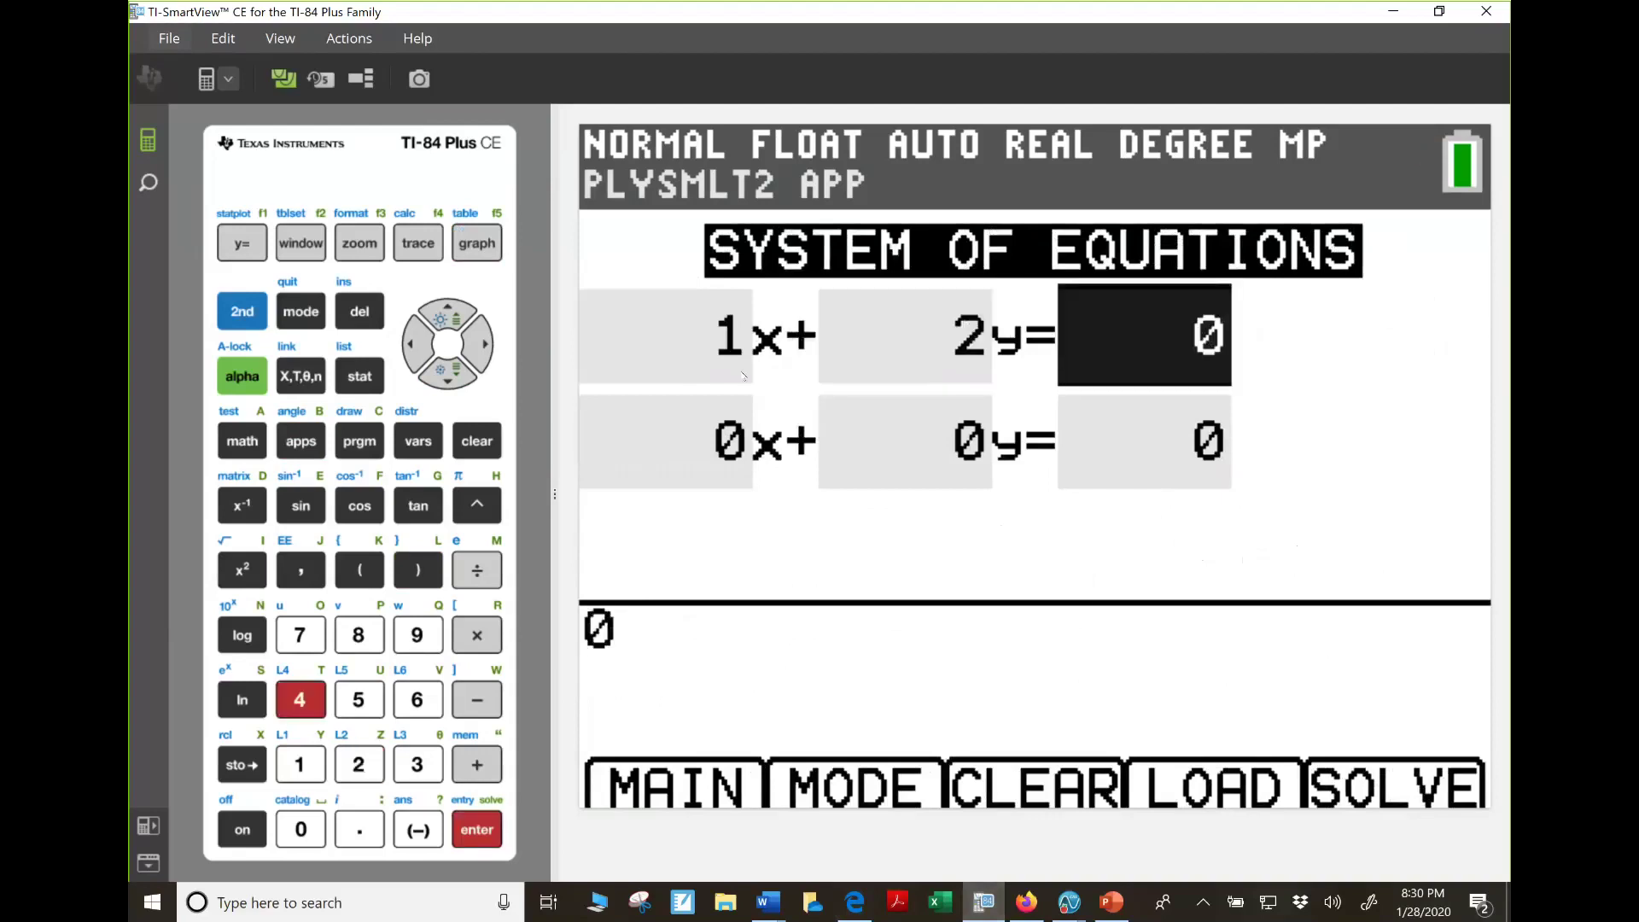
key("Return")
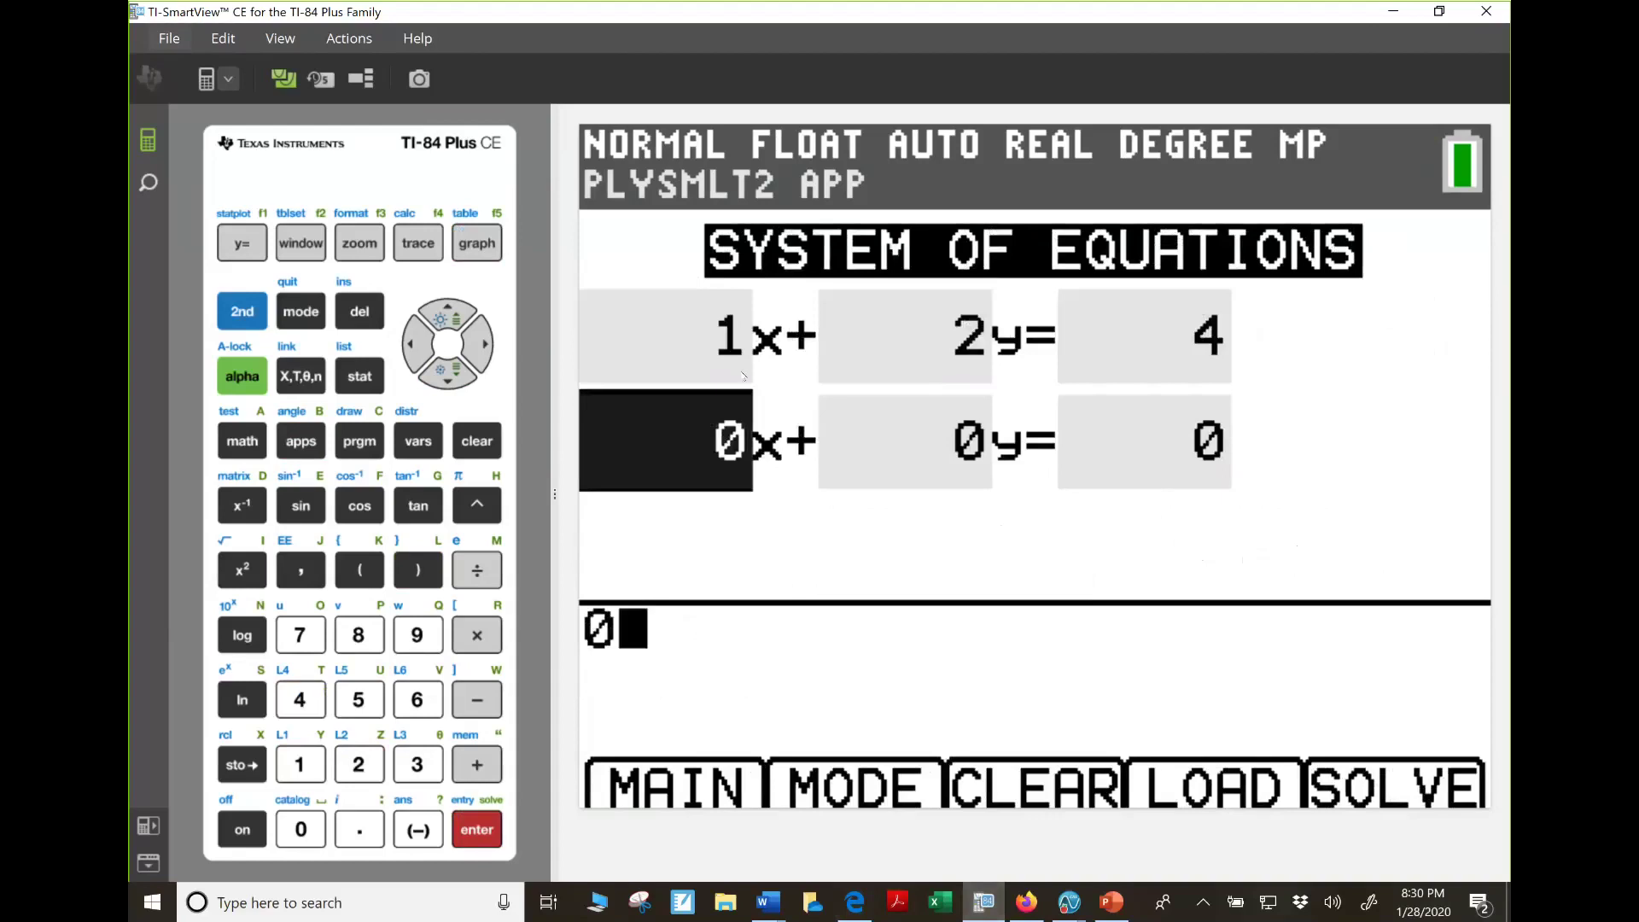
Enter the second equation as 0.5x + 2y = -3 and solve the system
type(".5")
key("Return")
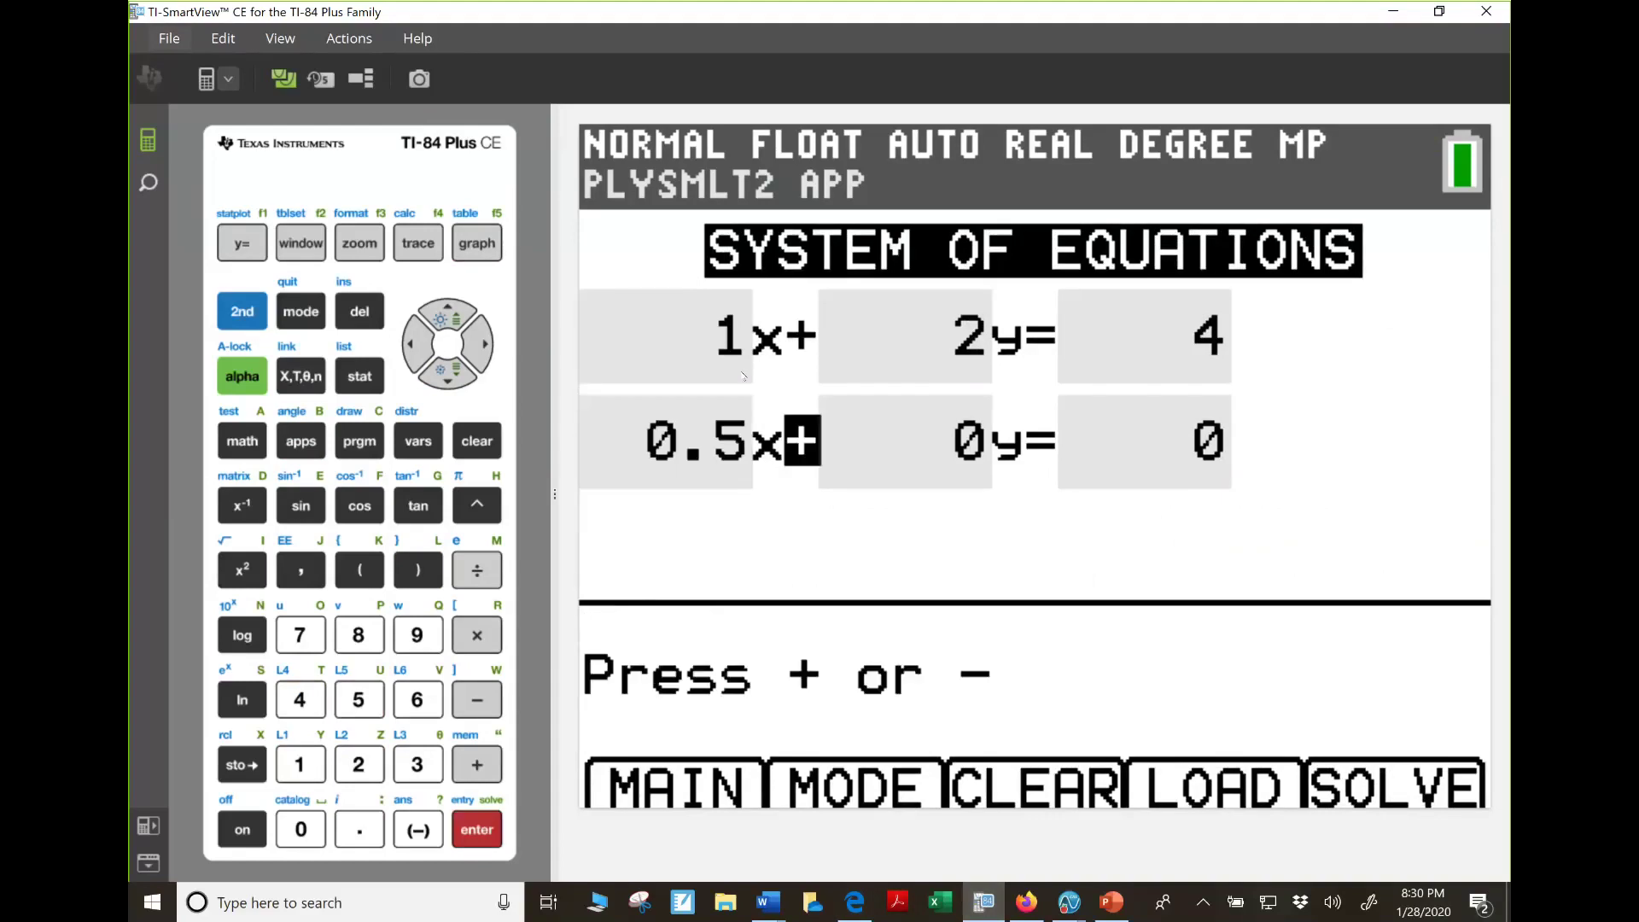
key("Return")
type("2")
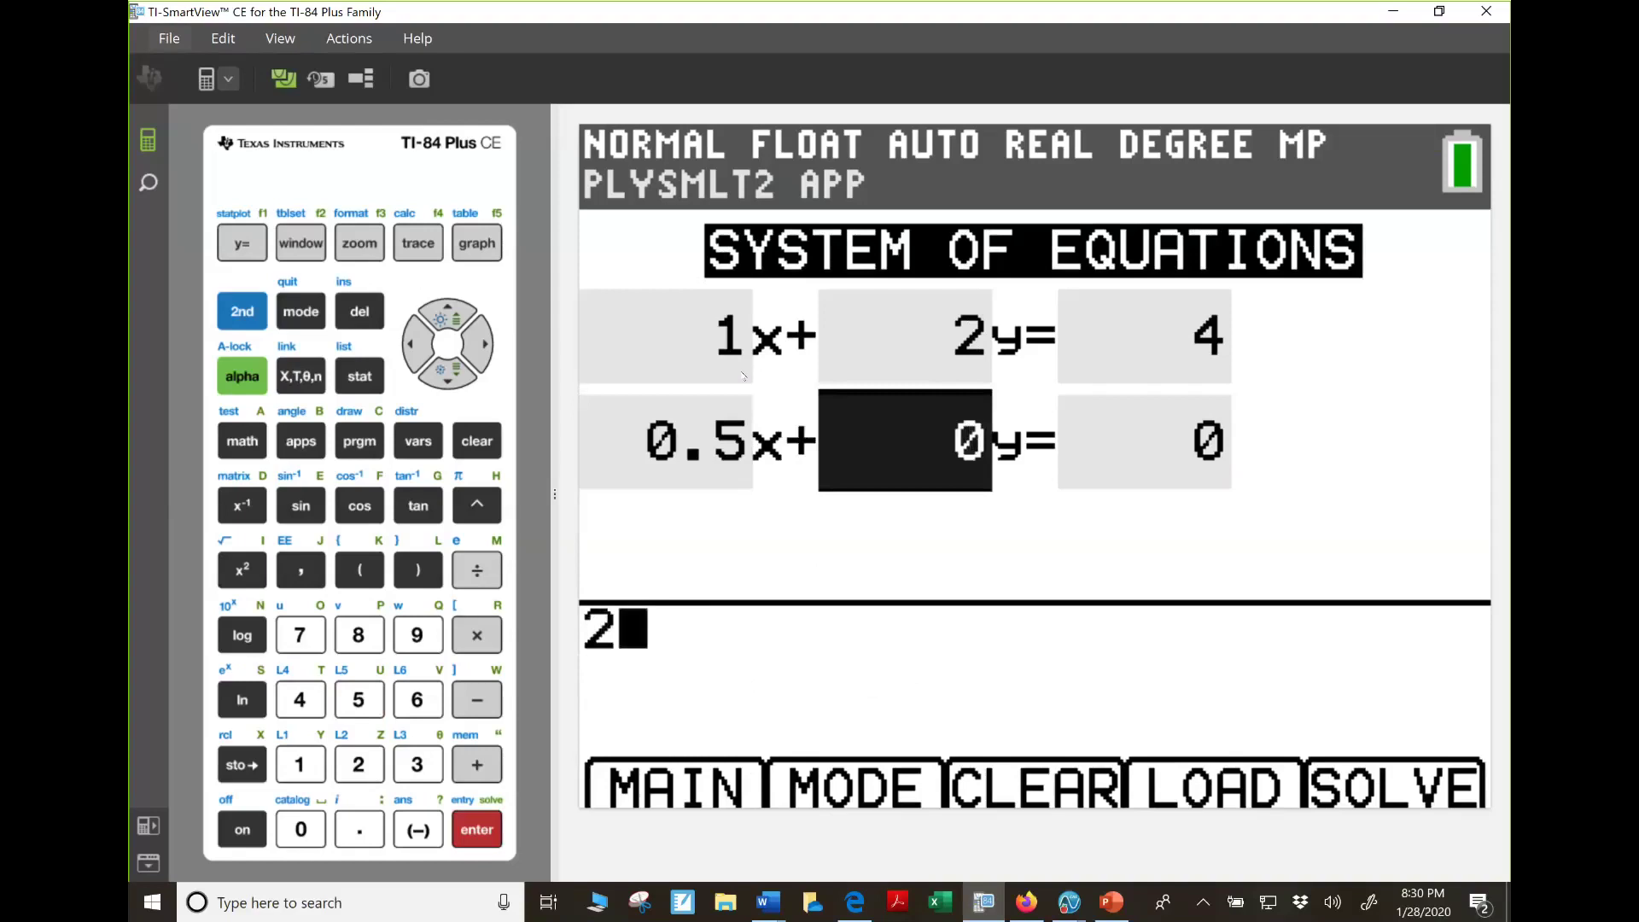
key("Return")
type("-3")
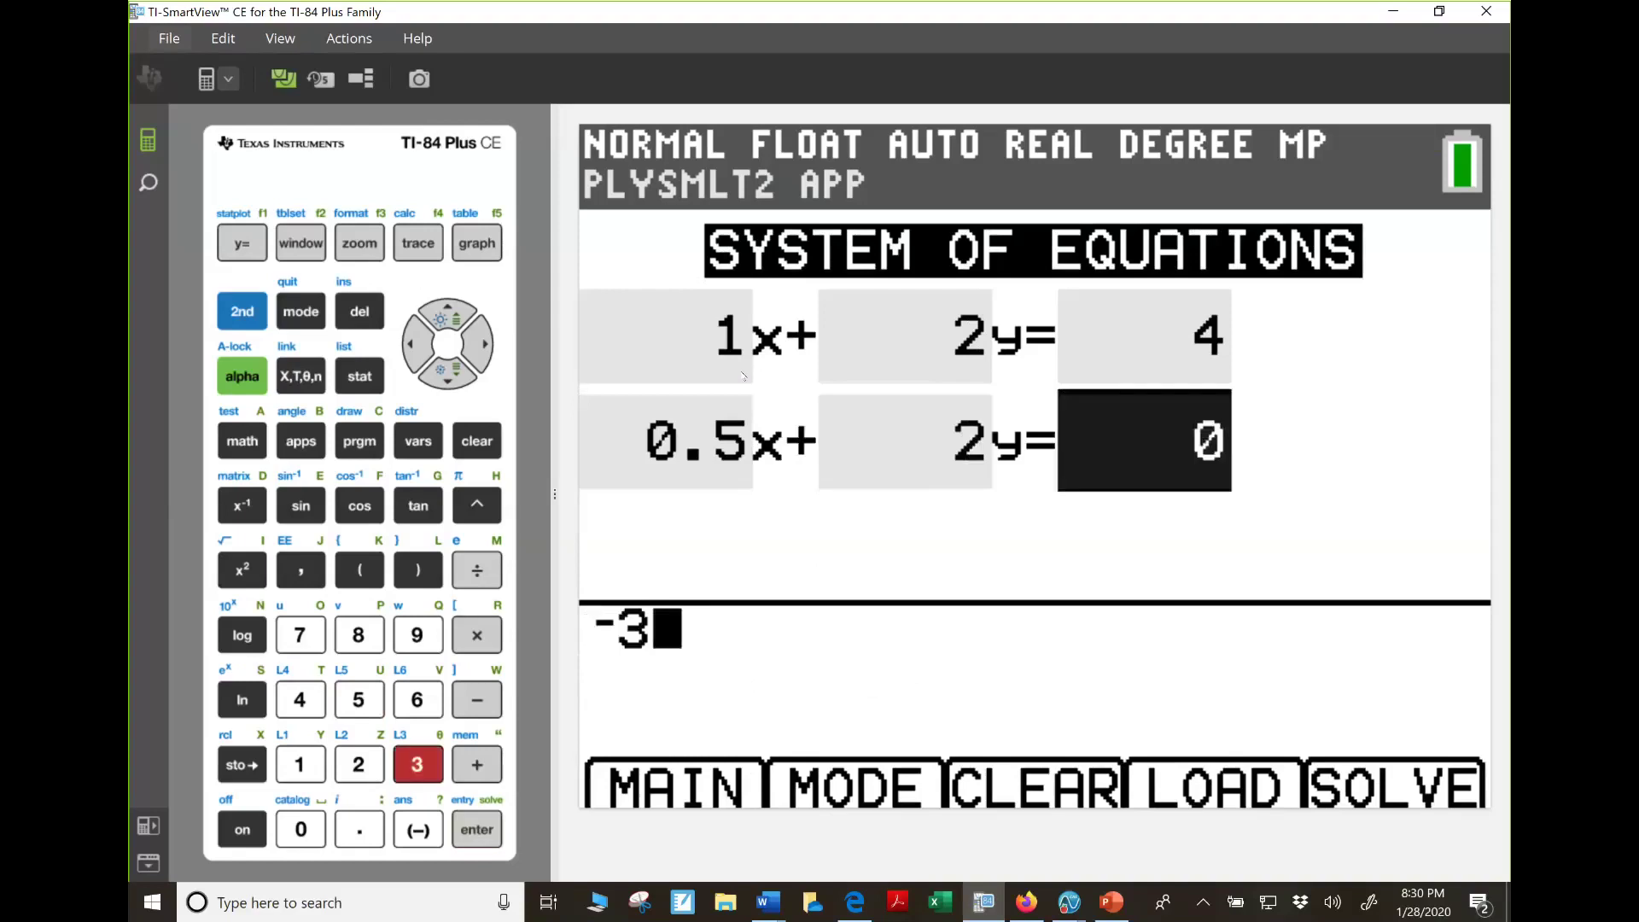
key("Return")
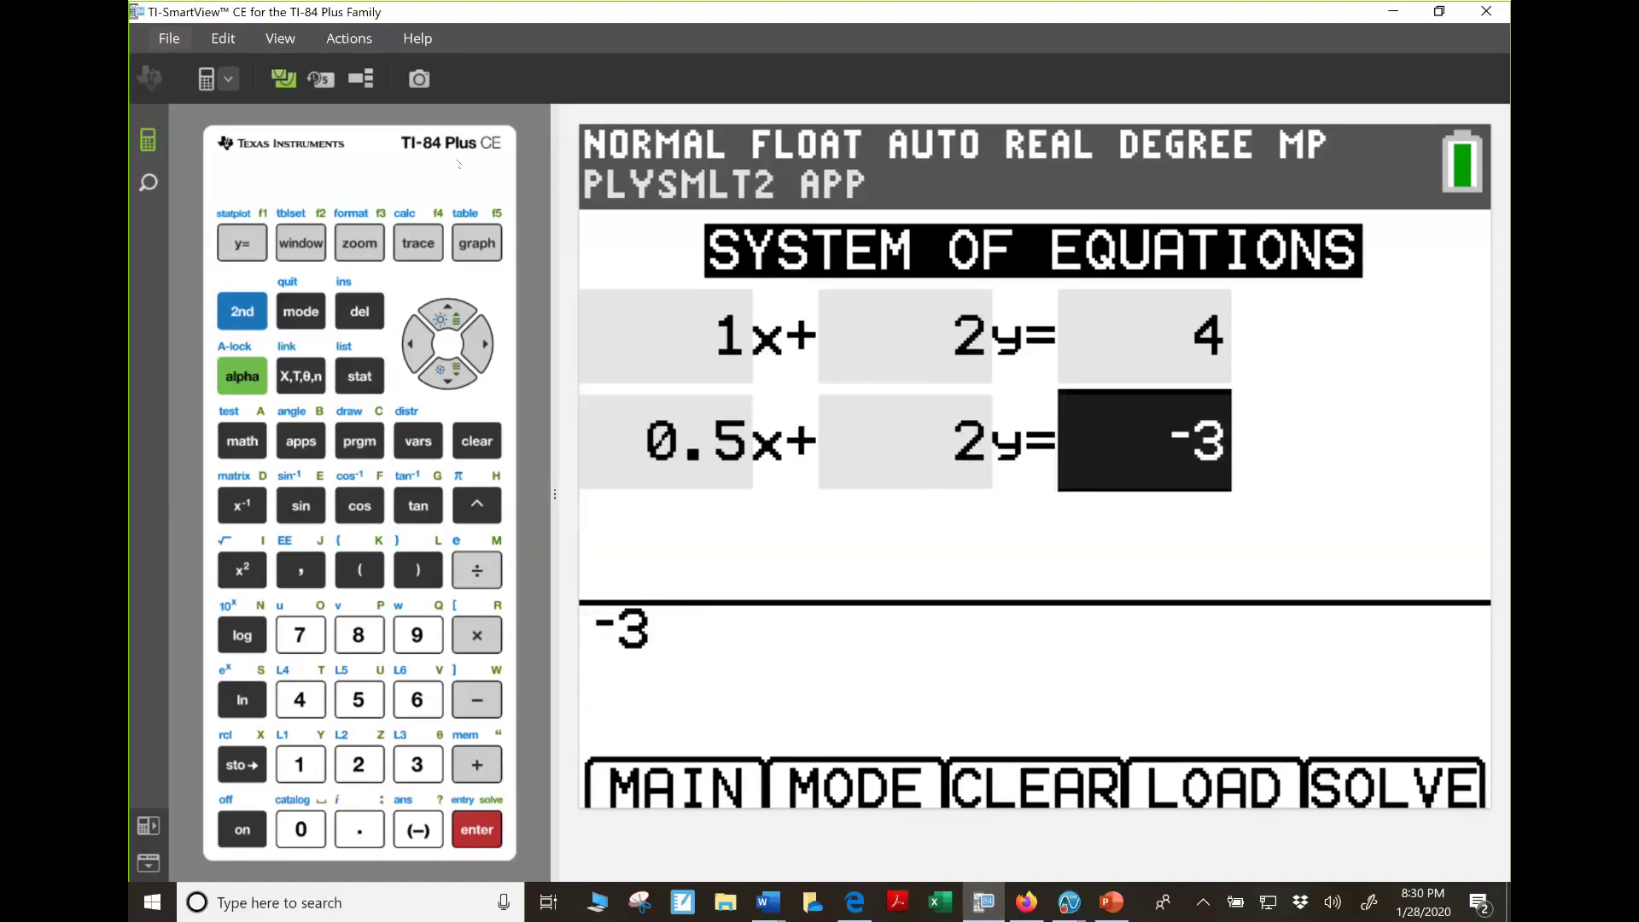
left_click(483, 244)
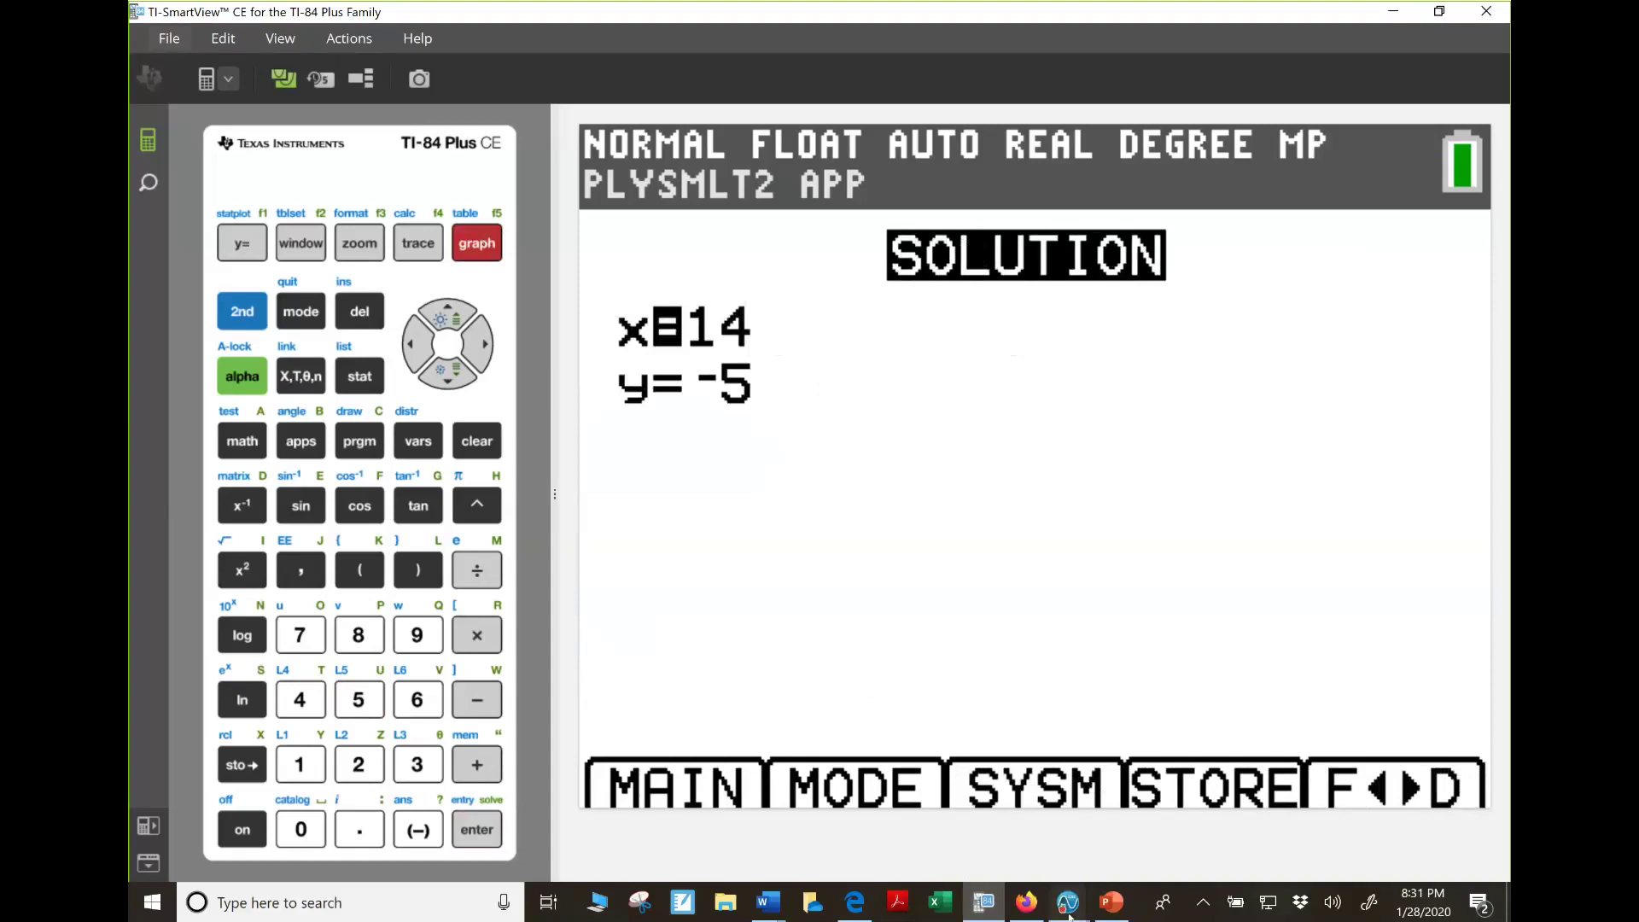
Switch to the TI-Nspire CX CAS Live Presenter and enter x+2y=4 as the first equation of the linSolve template
mouse_move(1069, 902)
left_click(1246, 790)
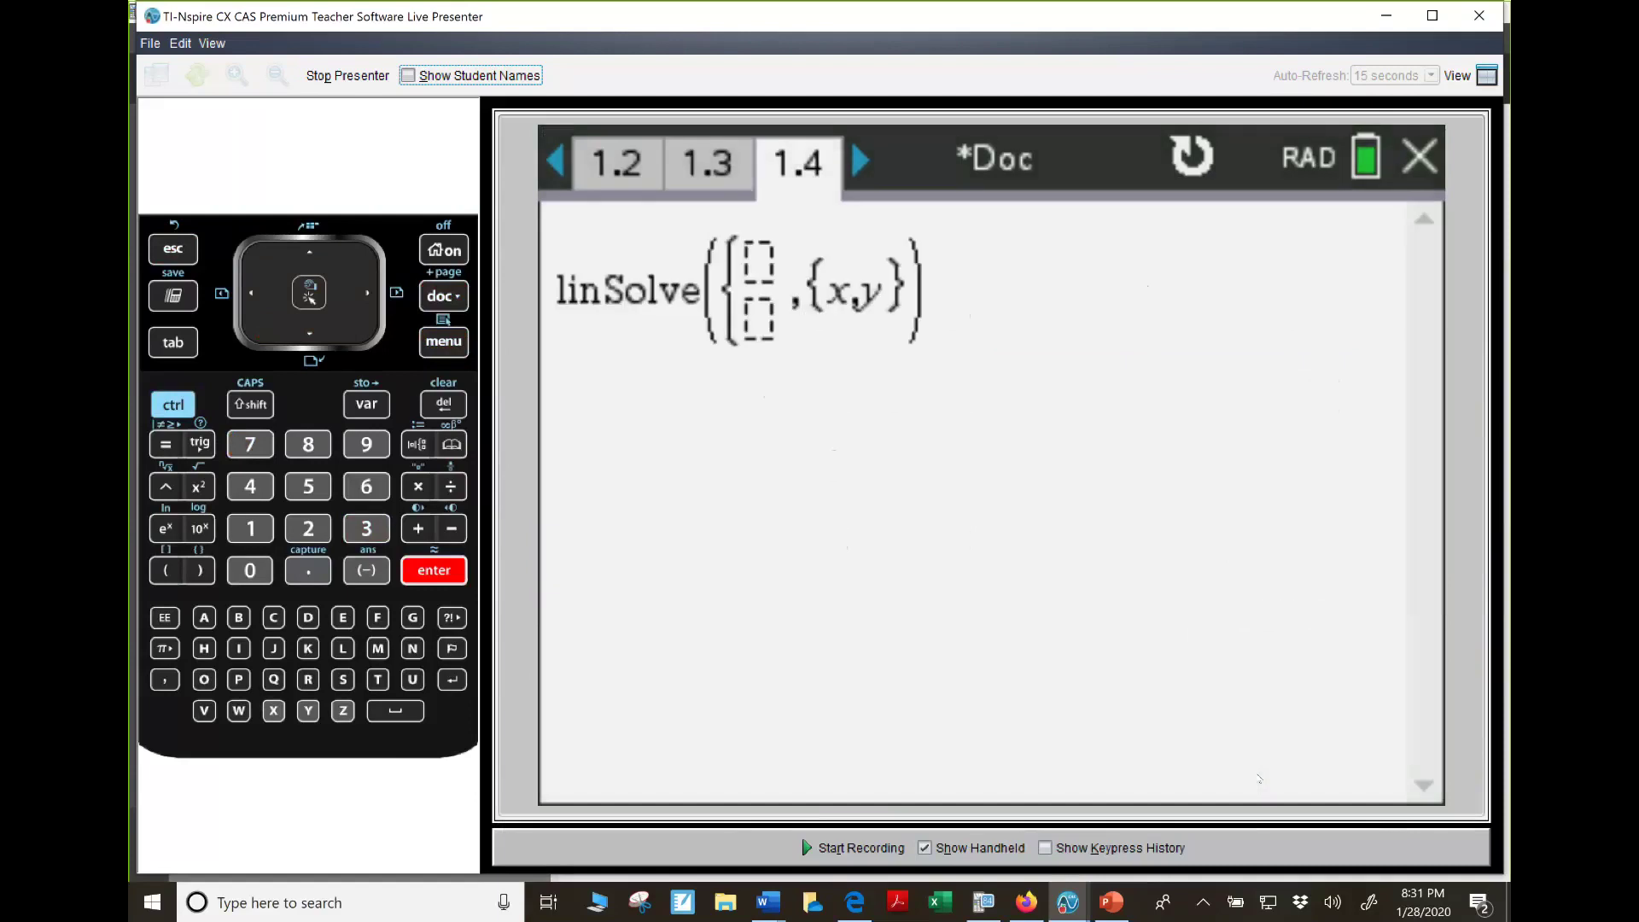
type("x")
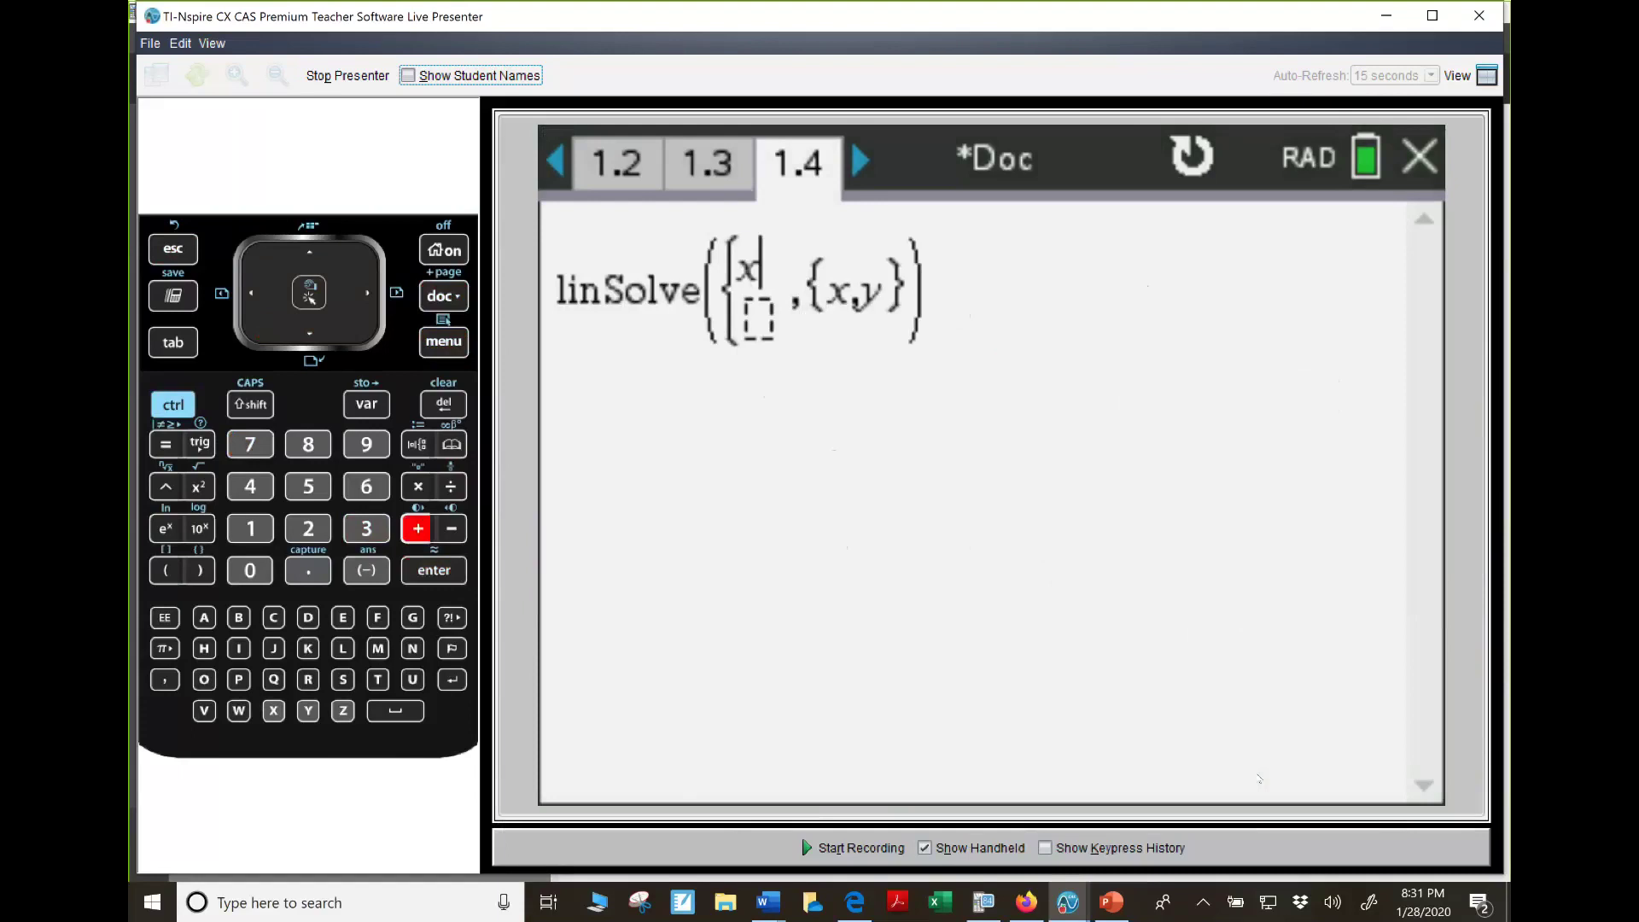
type("+2y=")
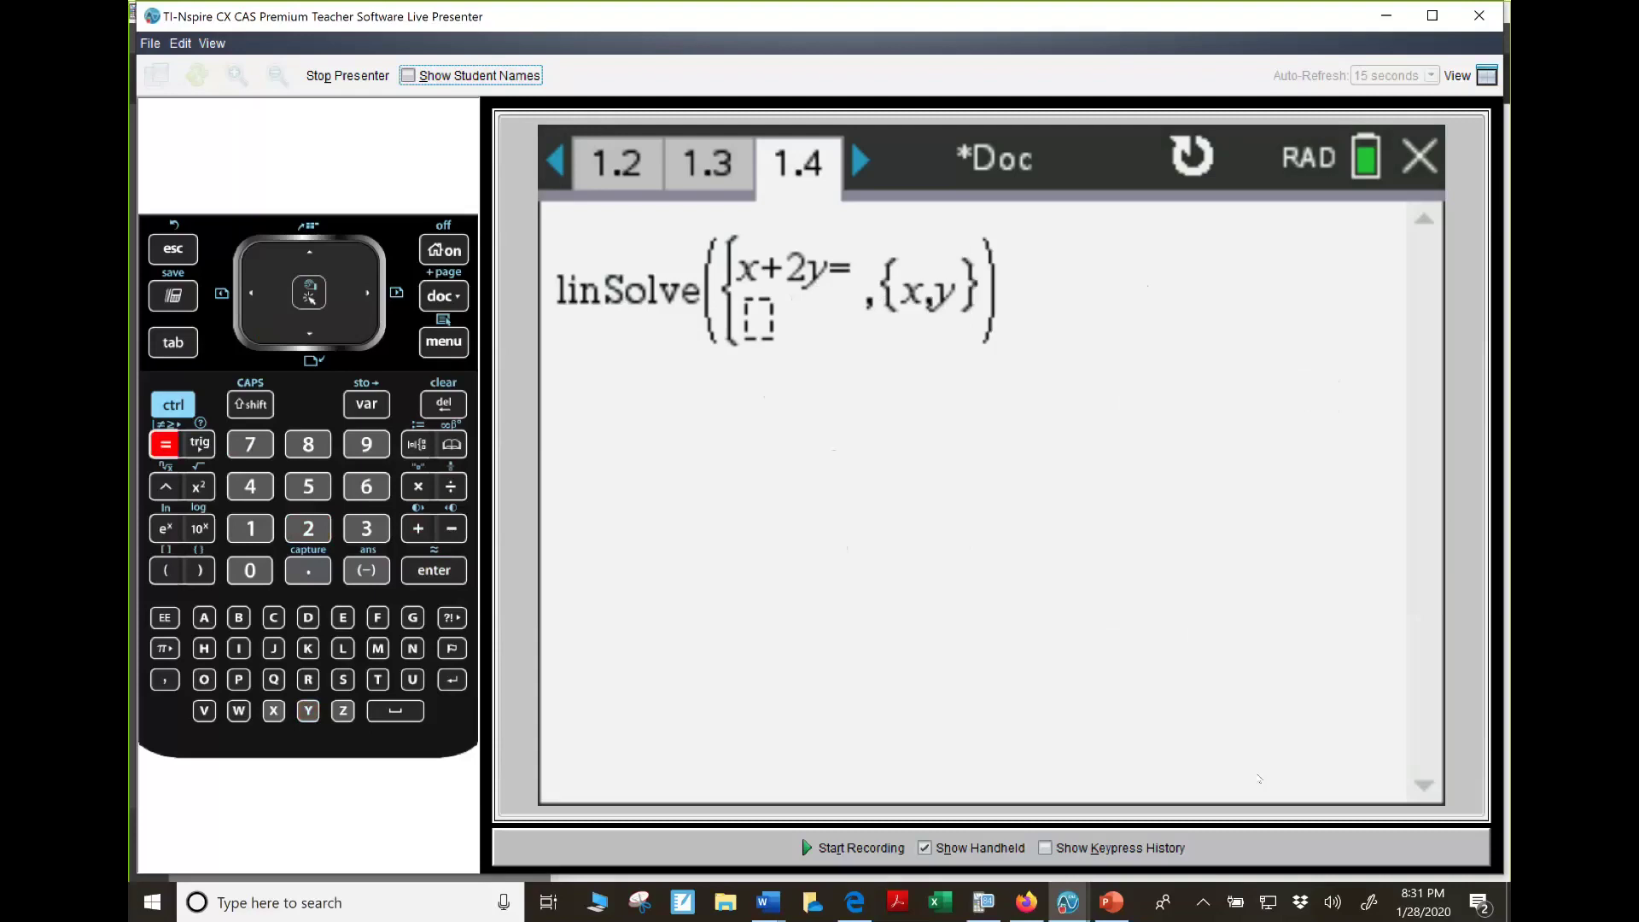
type("4")
key("Down")
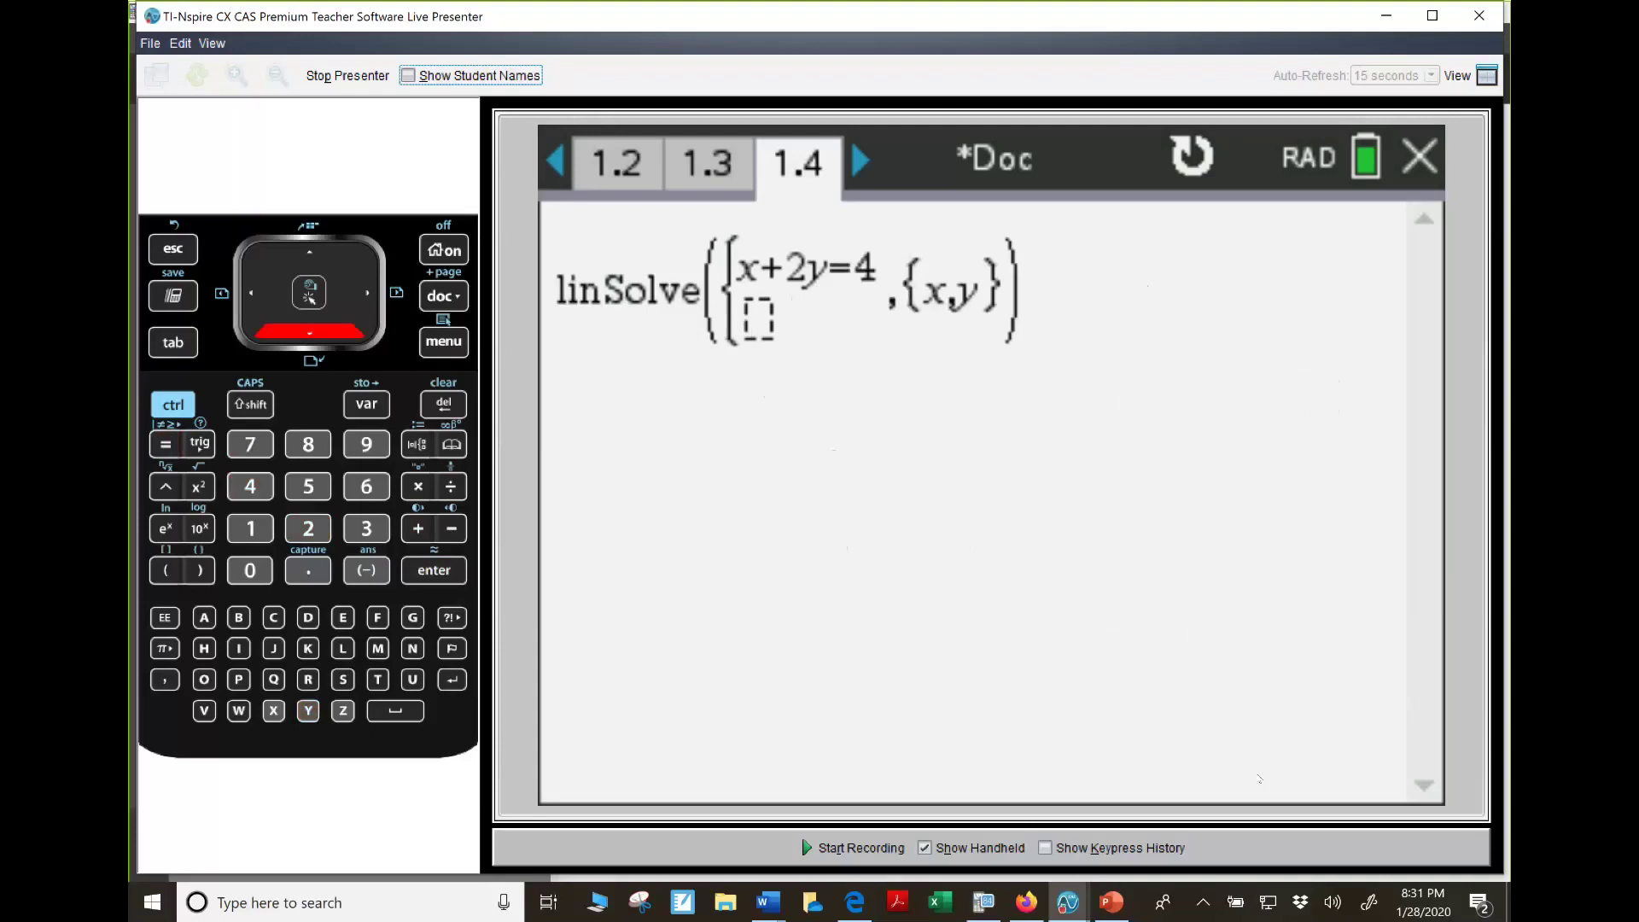
Enter x/2+2y=-3, with x/2 as a stacked fraction, as the second linSolve equation and evaluate the command
key("ctrl")
key("slash")
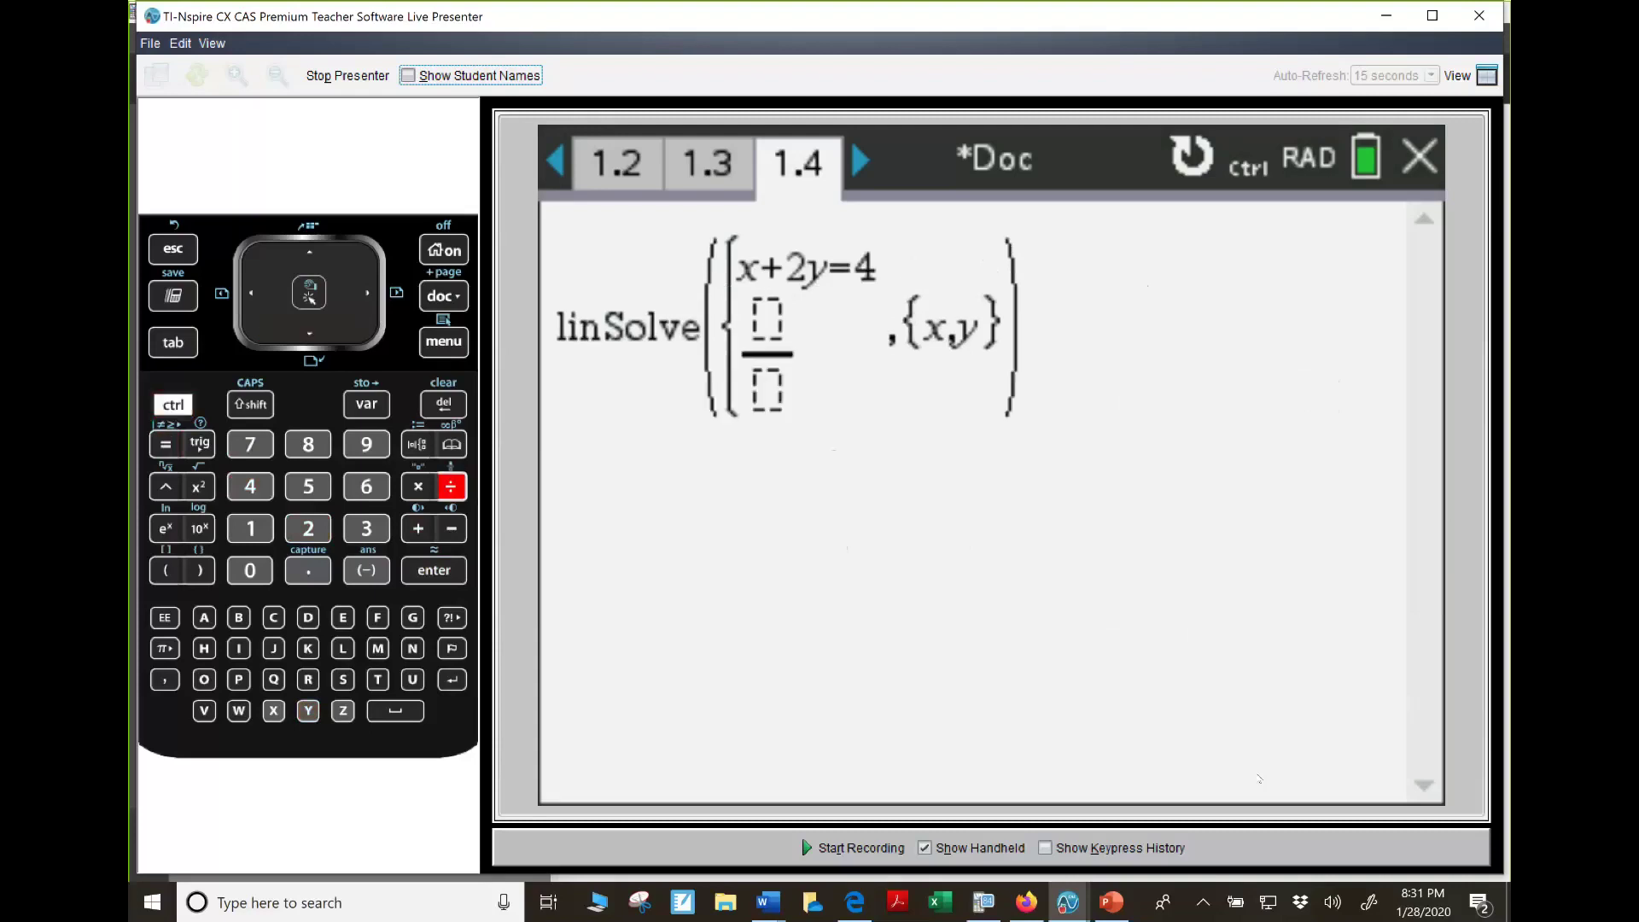
type("x")
key("Down")
type("2")
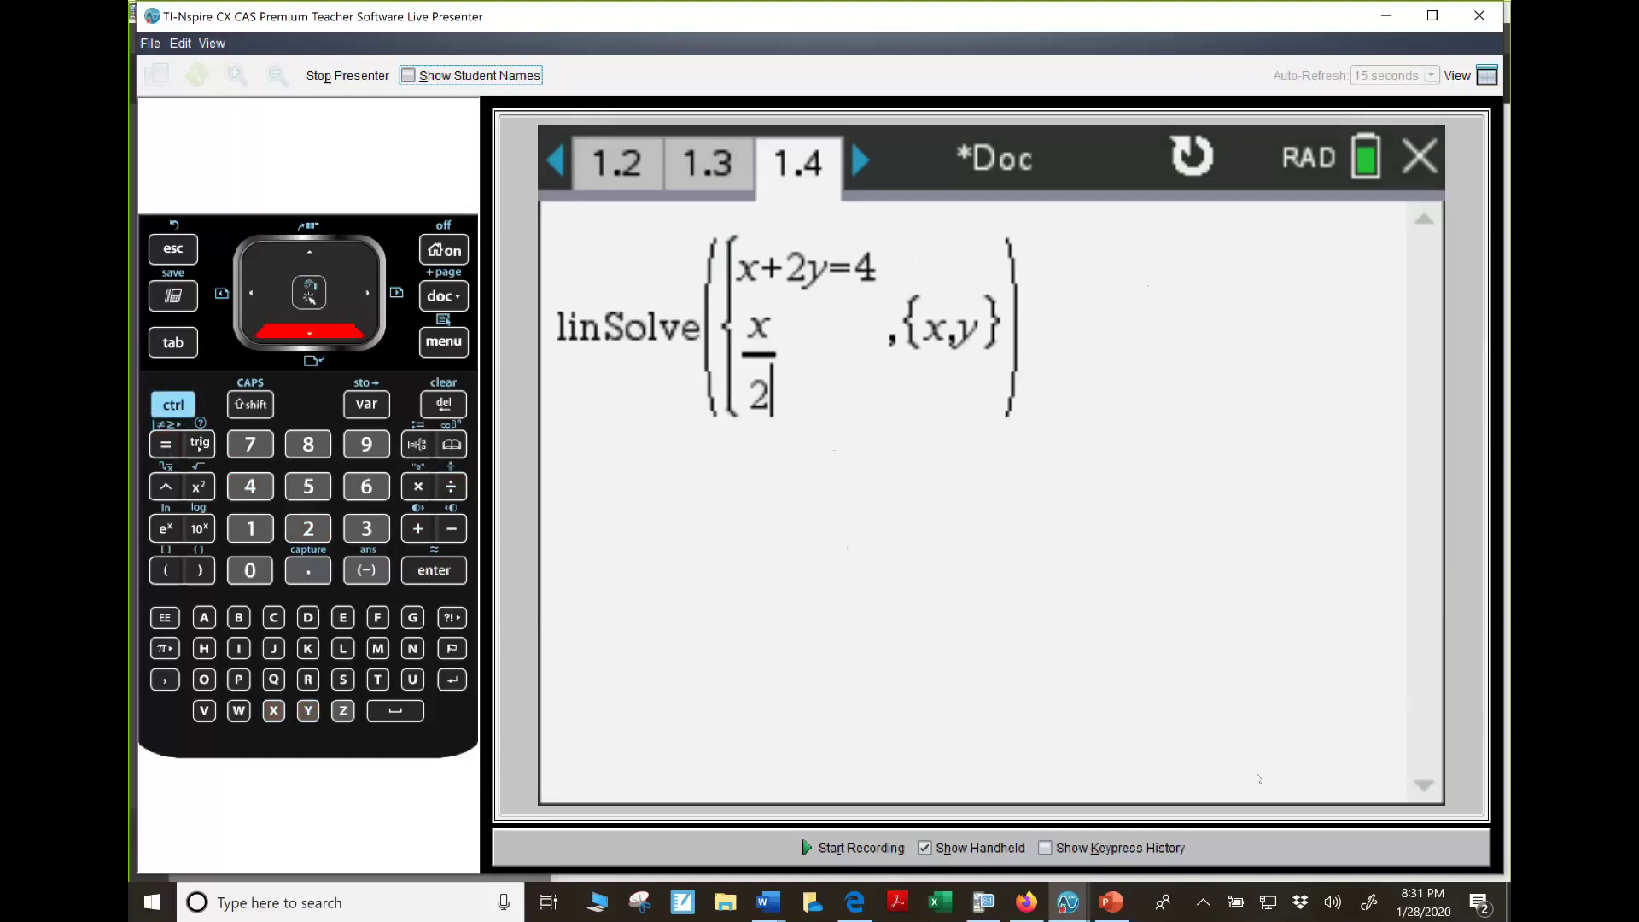
key("Right")
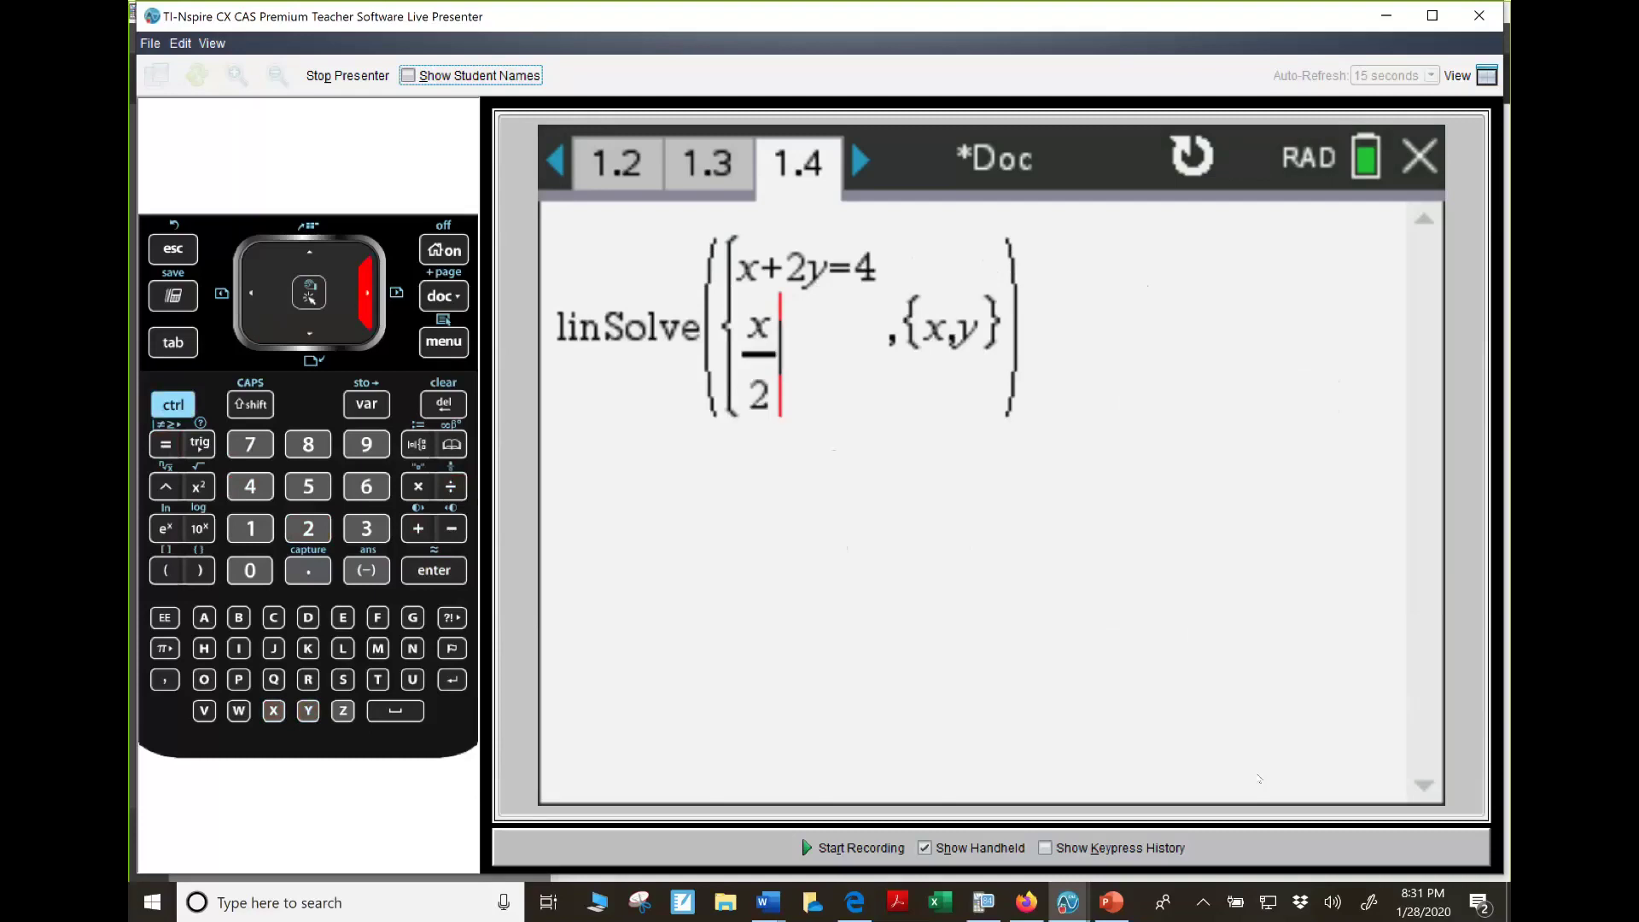
type("+2y")
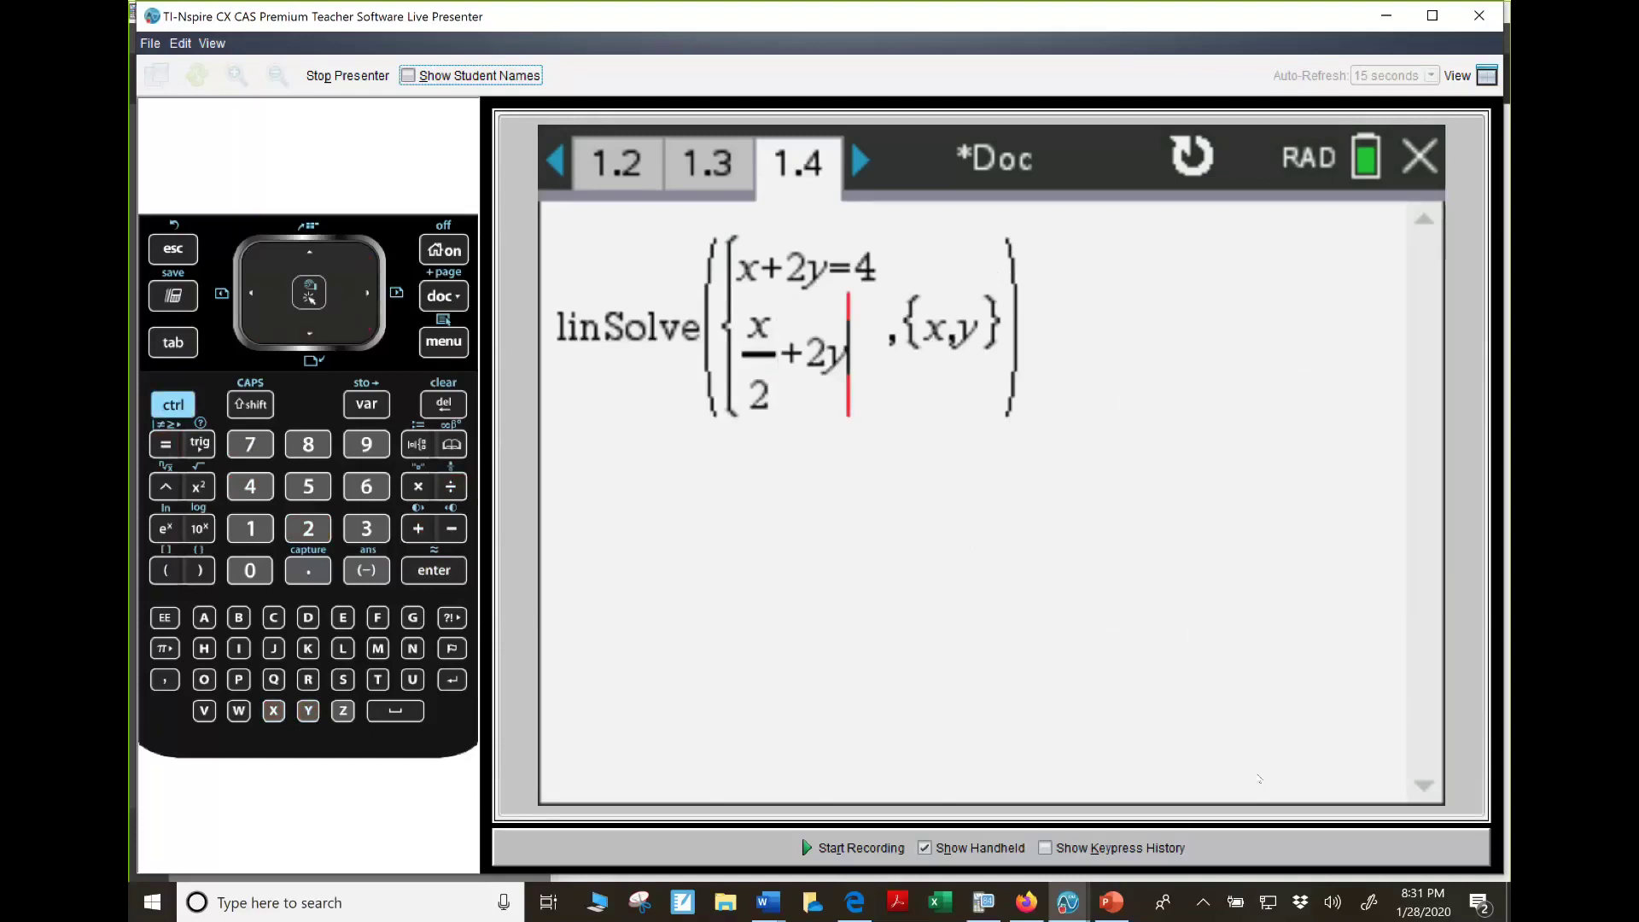
type("=-3")
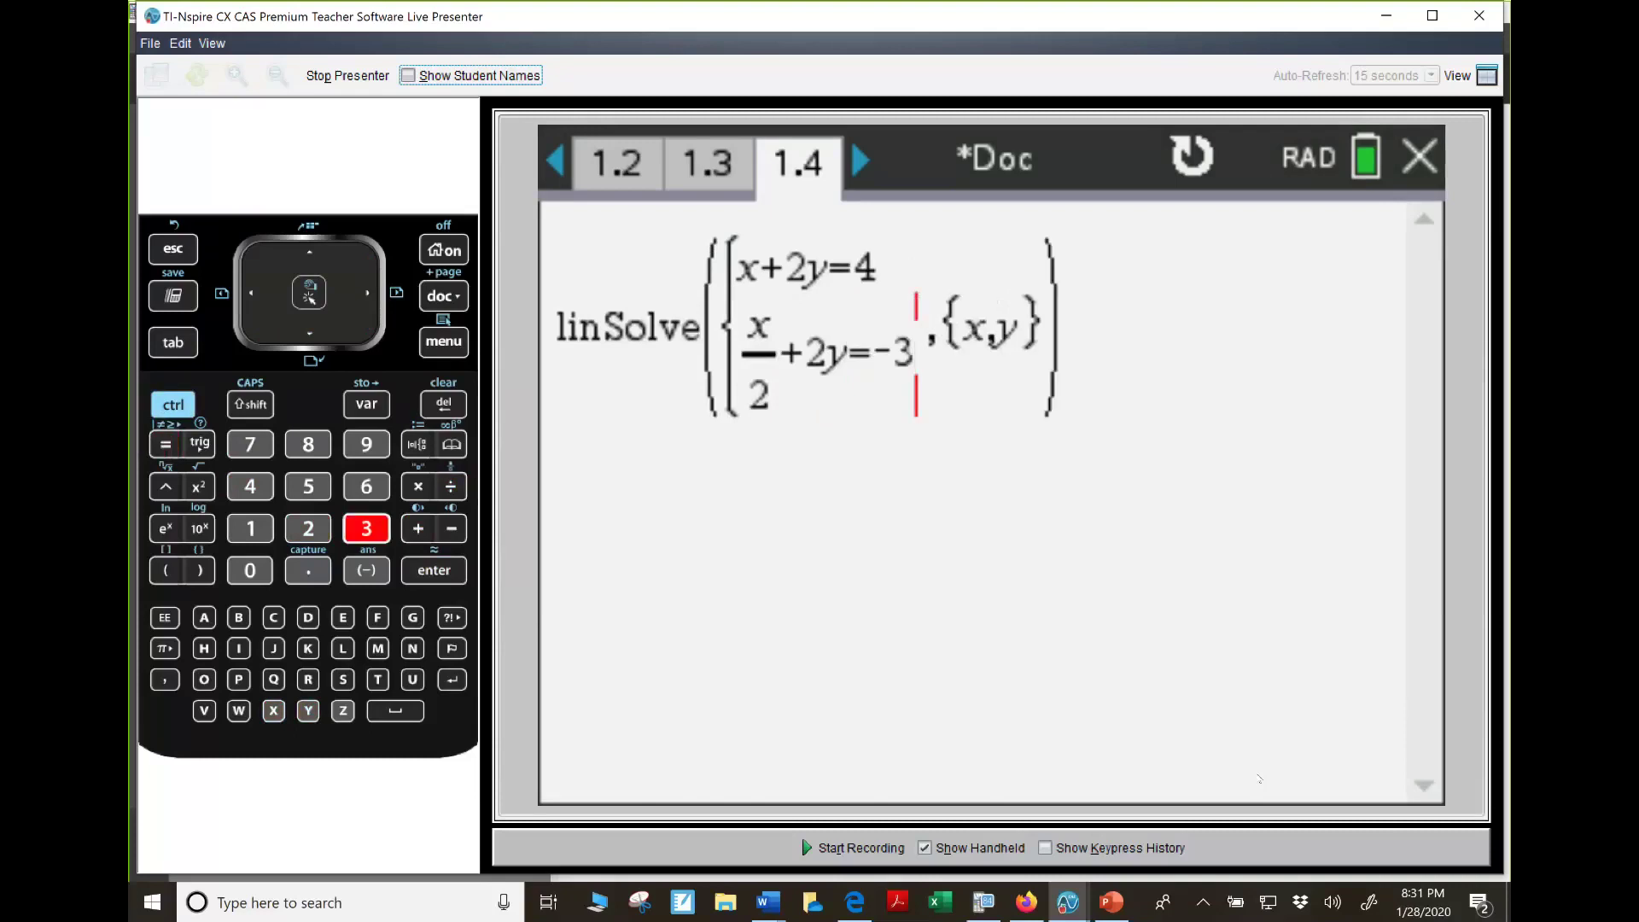
key("Return")
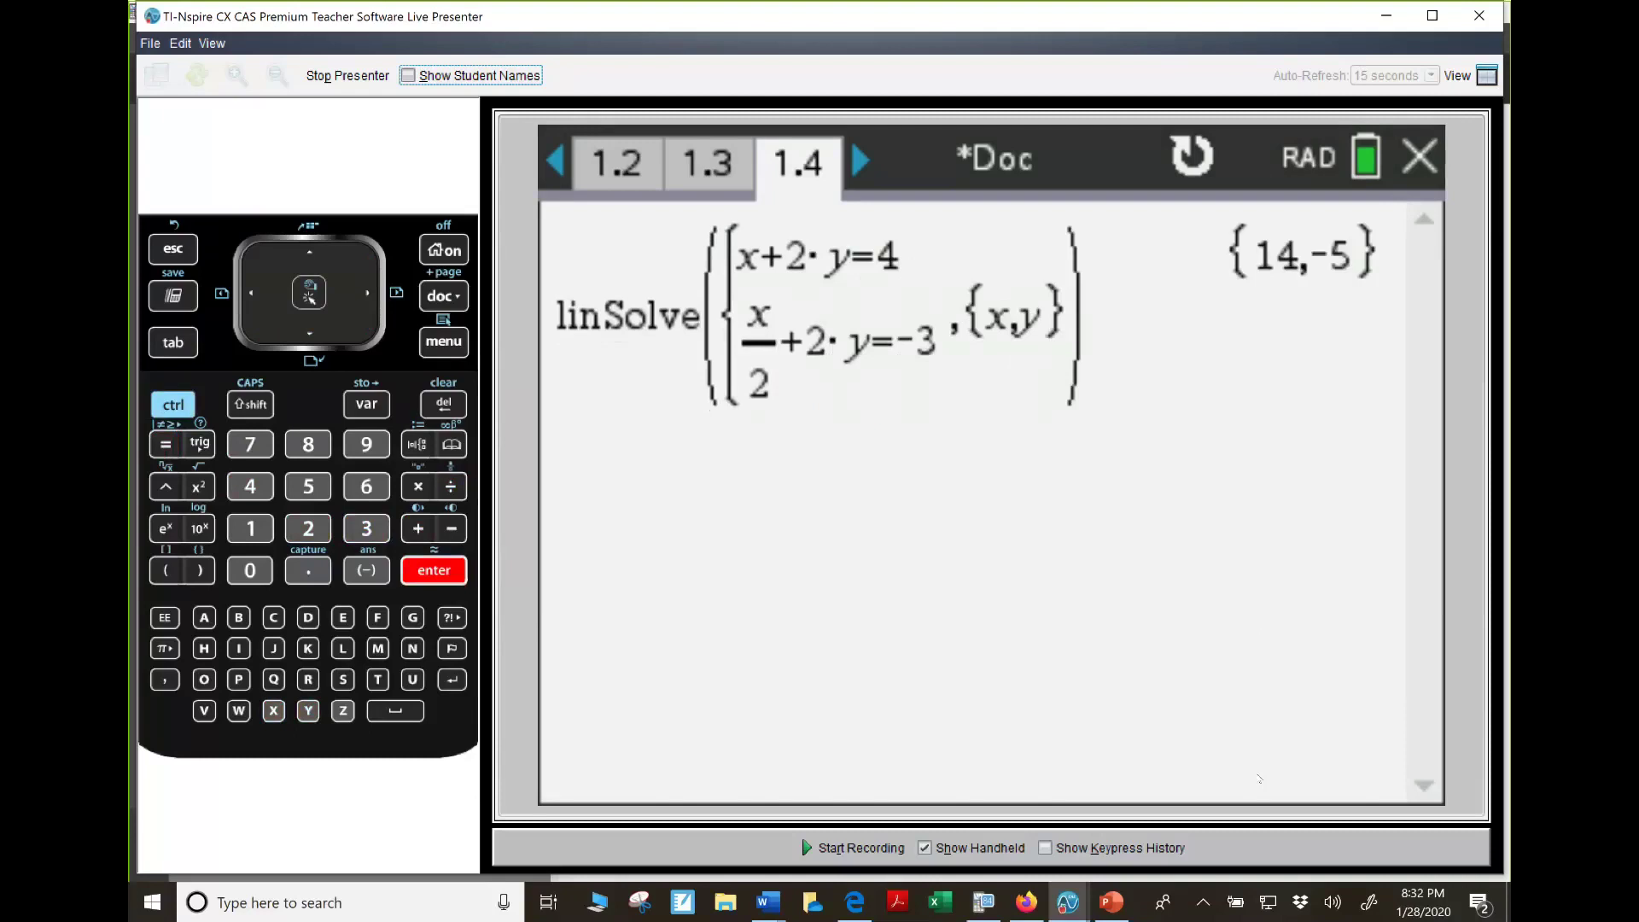
Go to the graph page 1.5 and set the graph entry type to Relation
key("Right")
key("ctrl+Right")
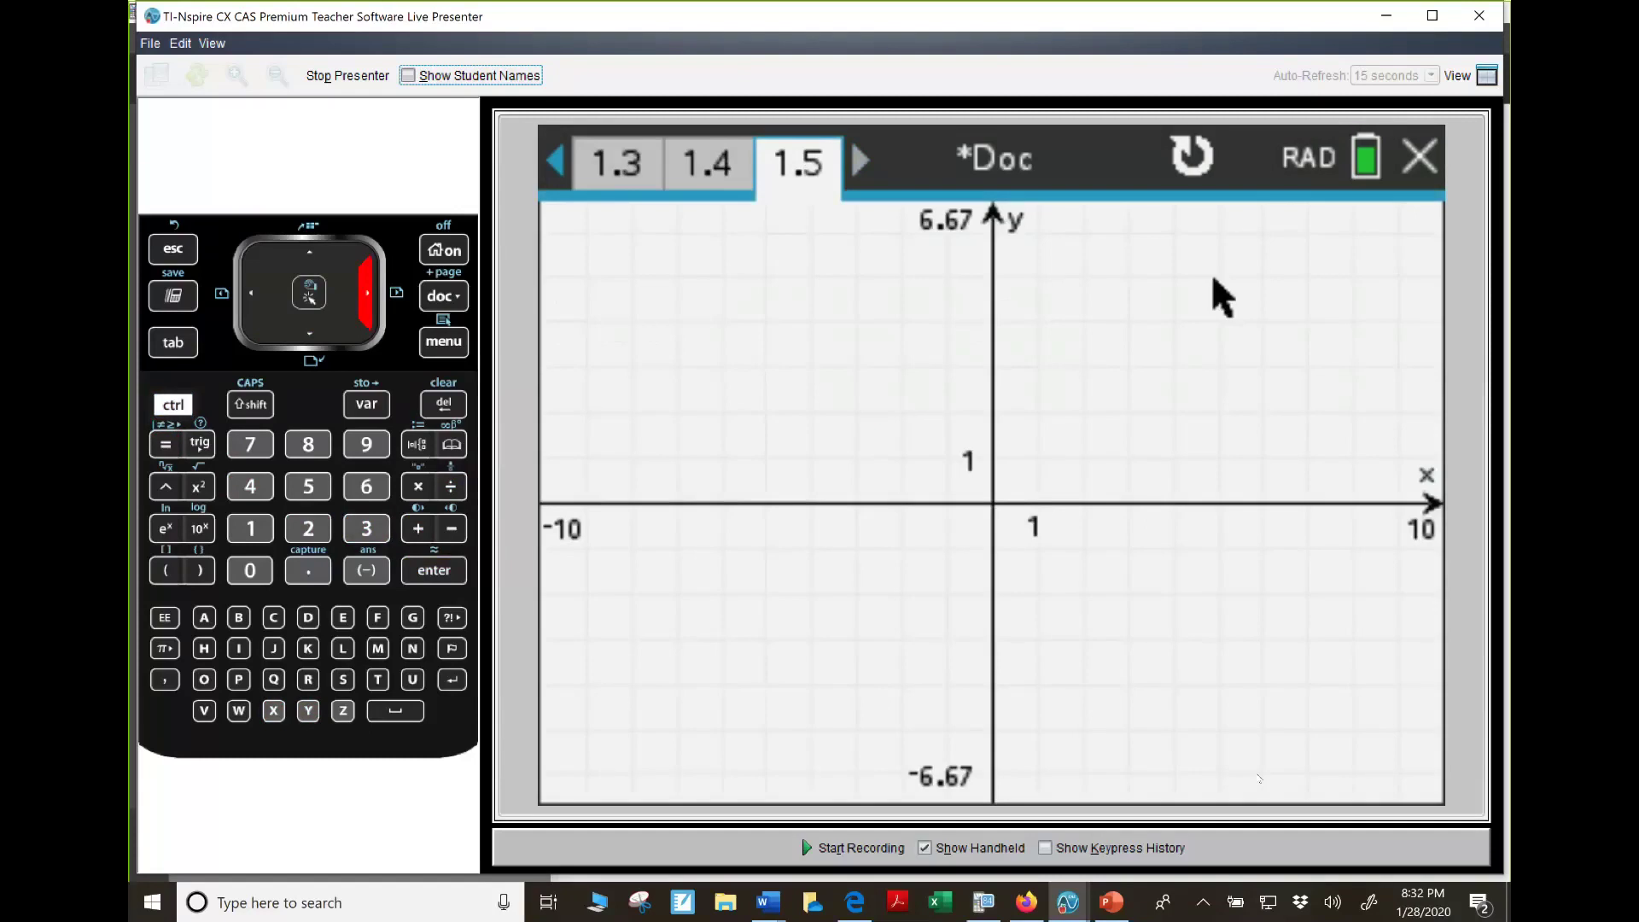
key("ctrl+m")
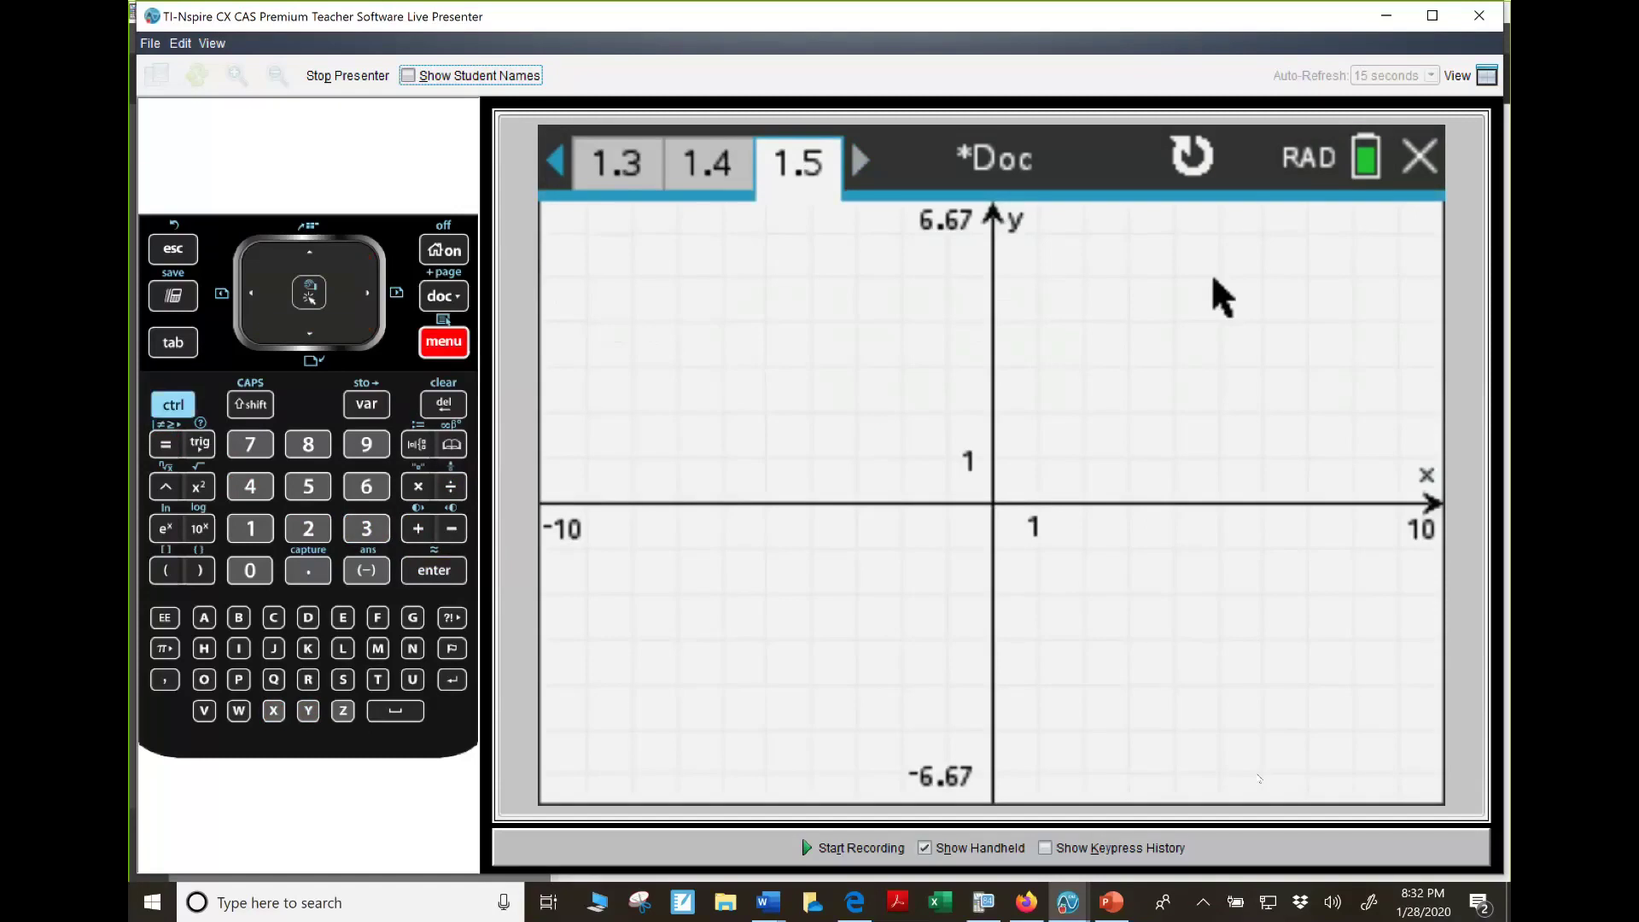
key("Down")
key("Down")
key("Return")
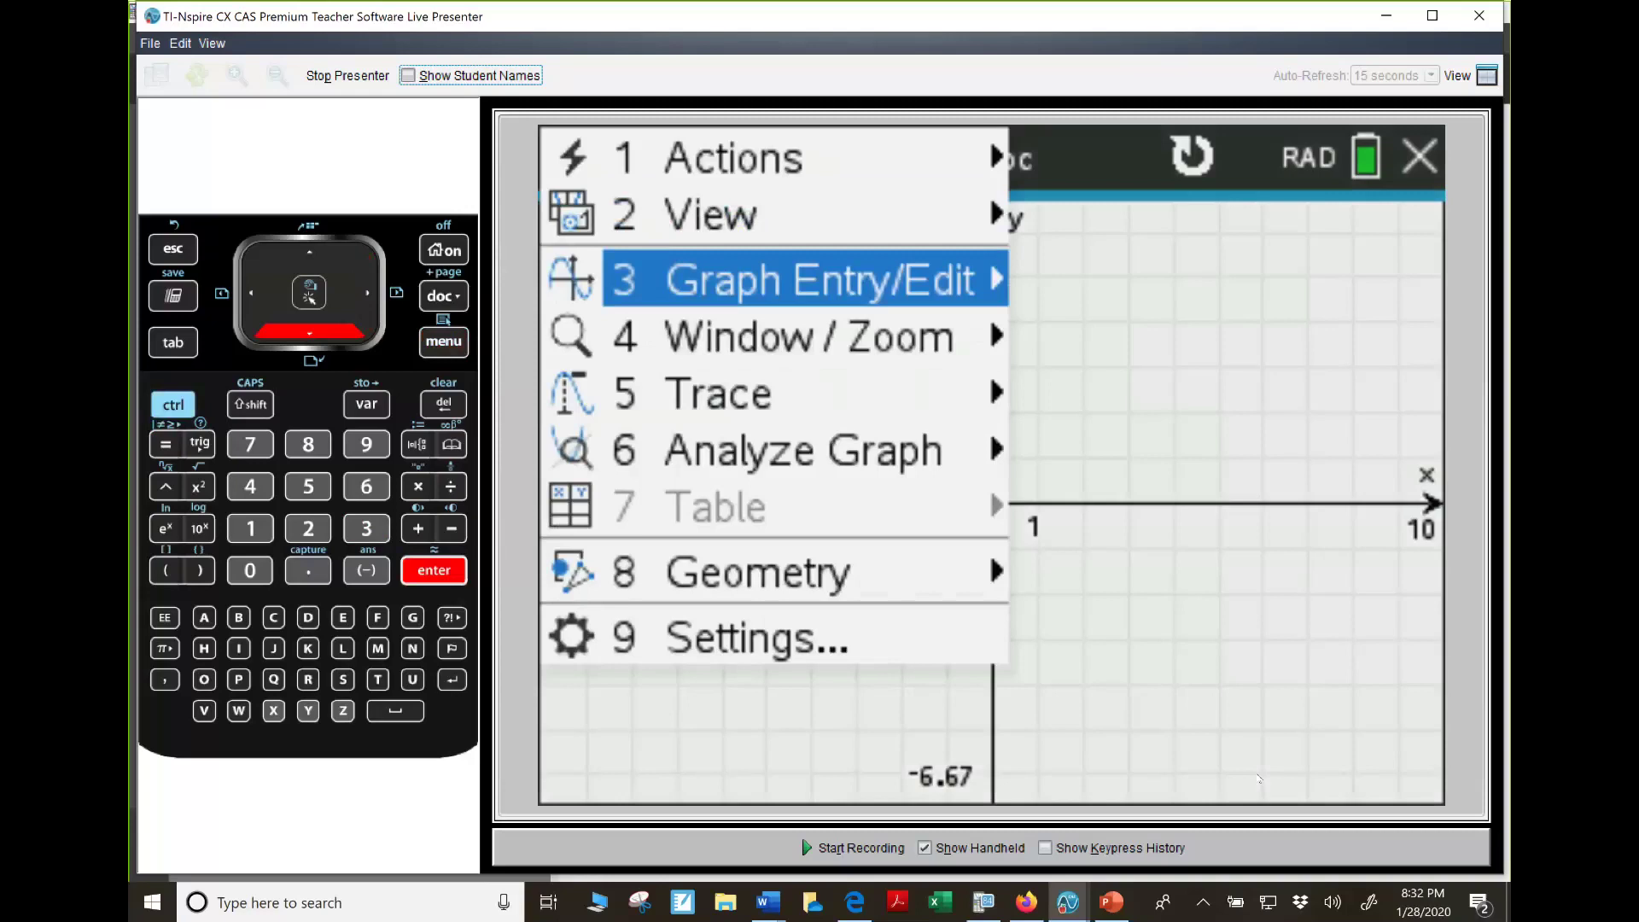
key("Down")
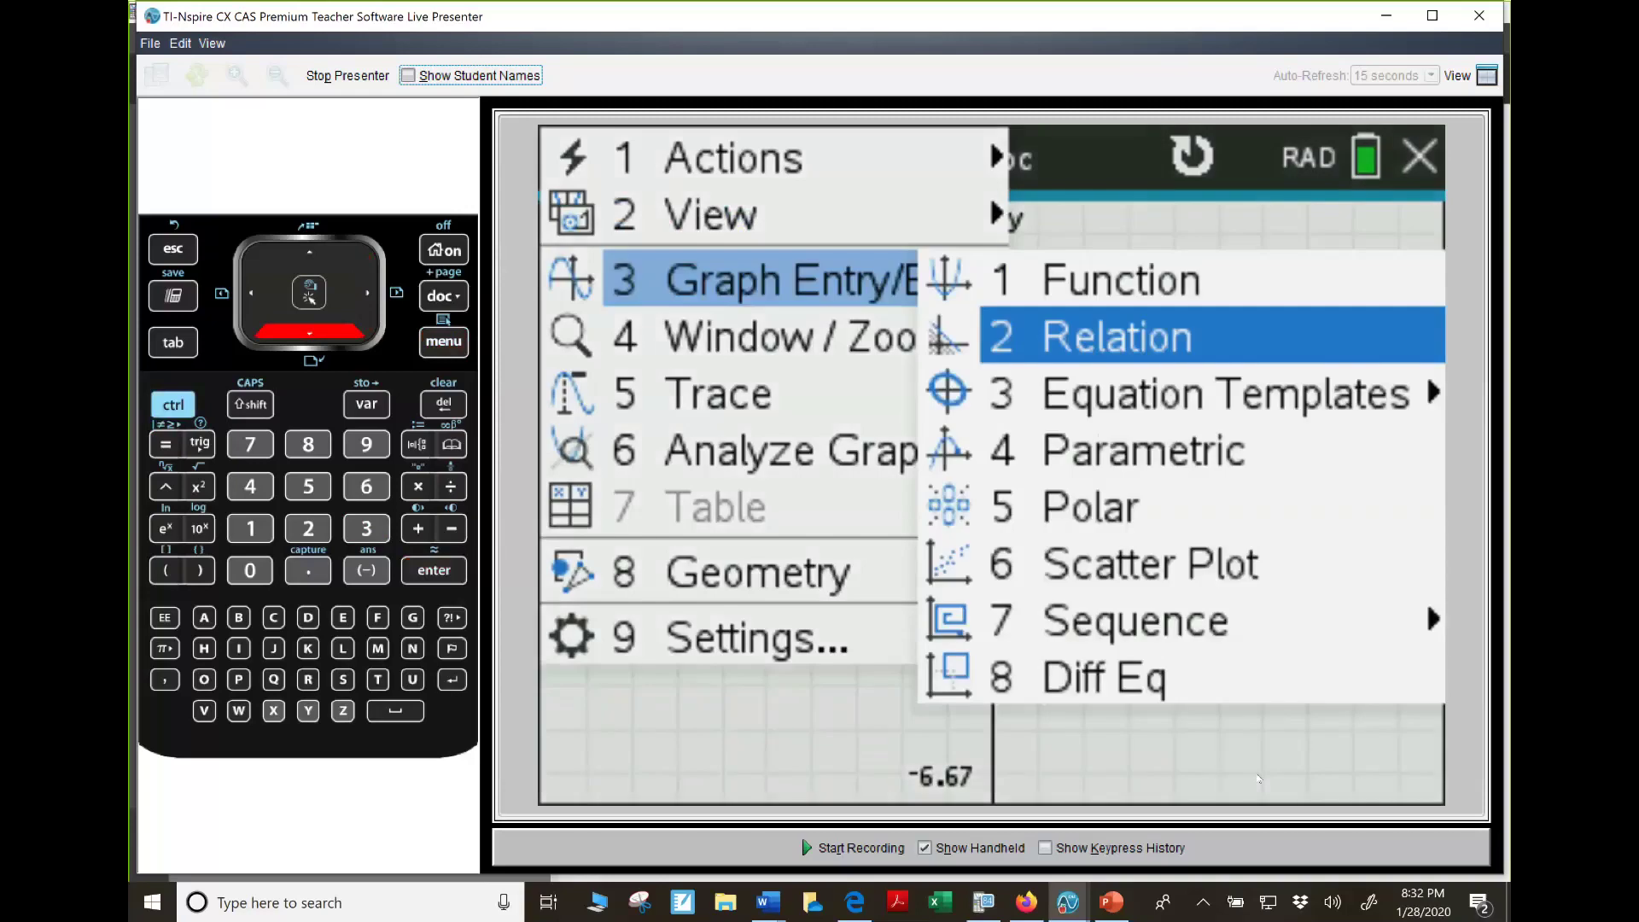
key("Return")
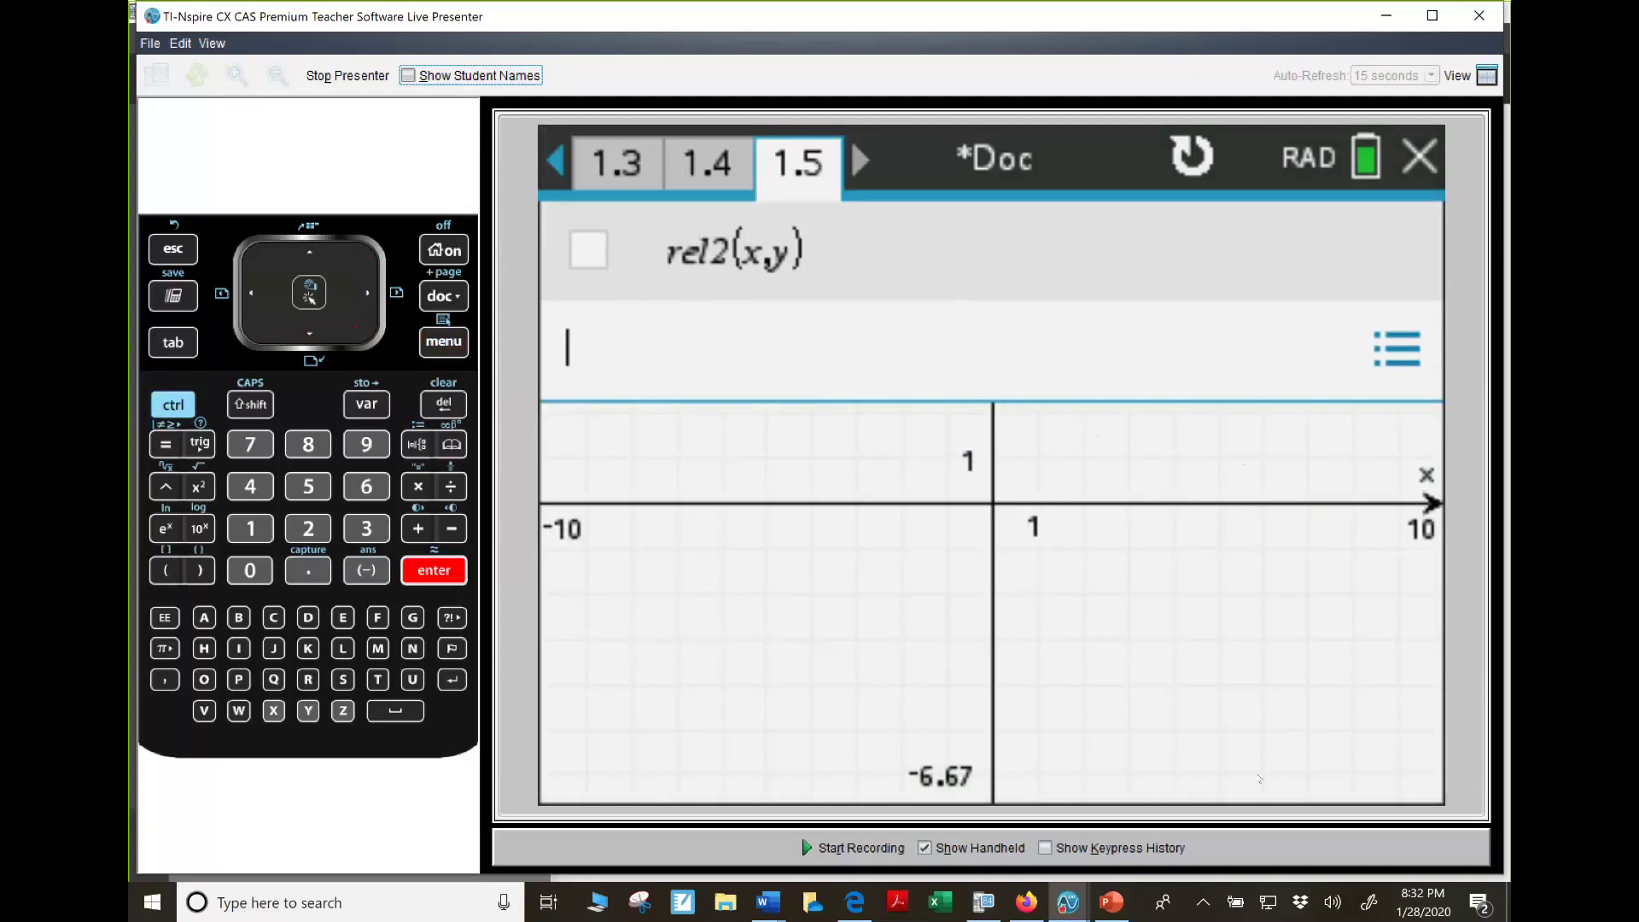
Graph the relation x+2y=4
type("x+2")
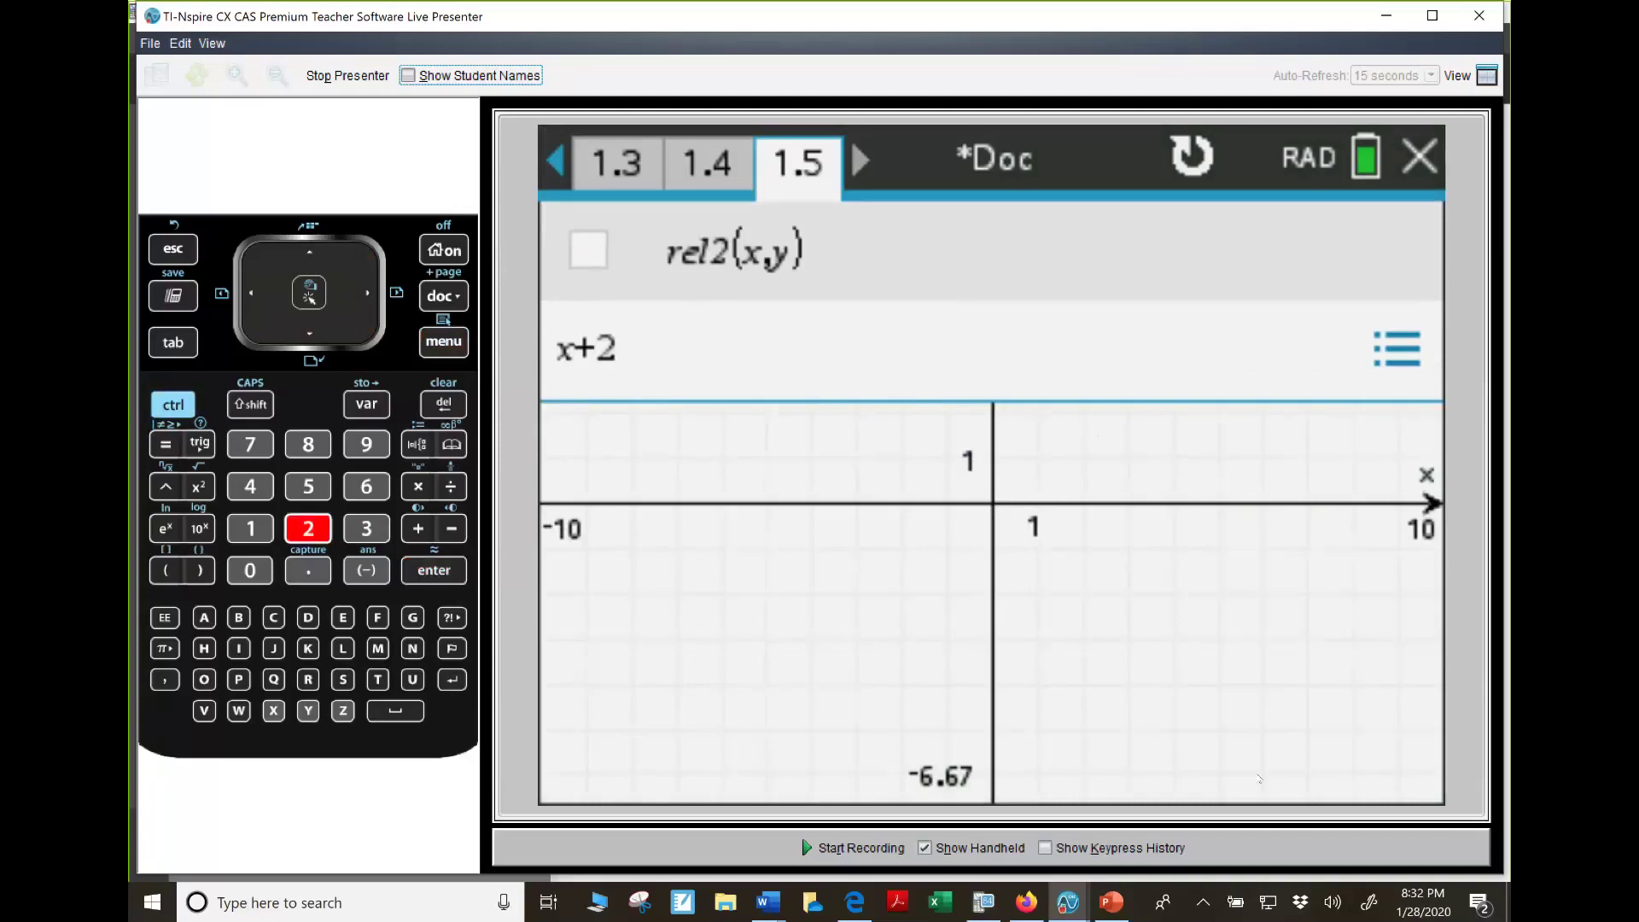
type("y=")
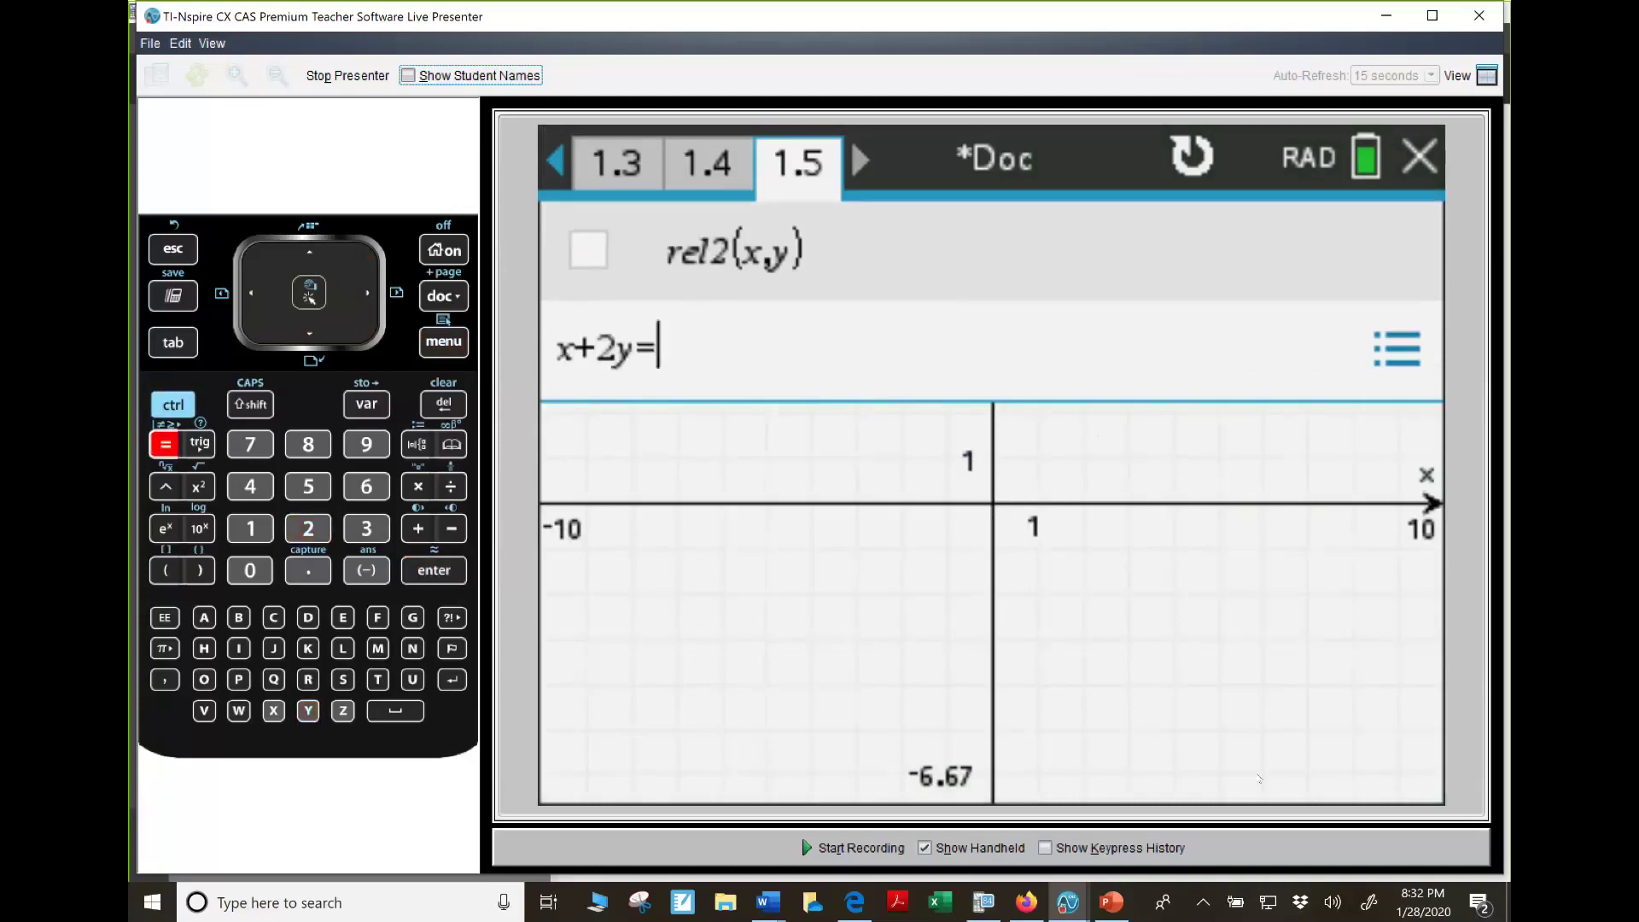
type("4")
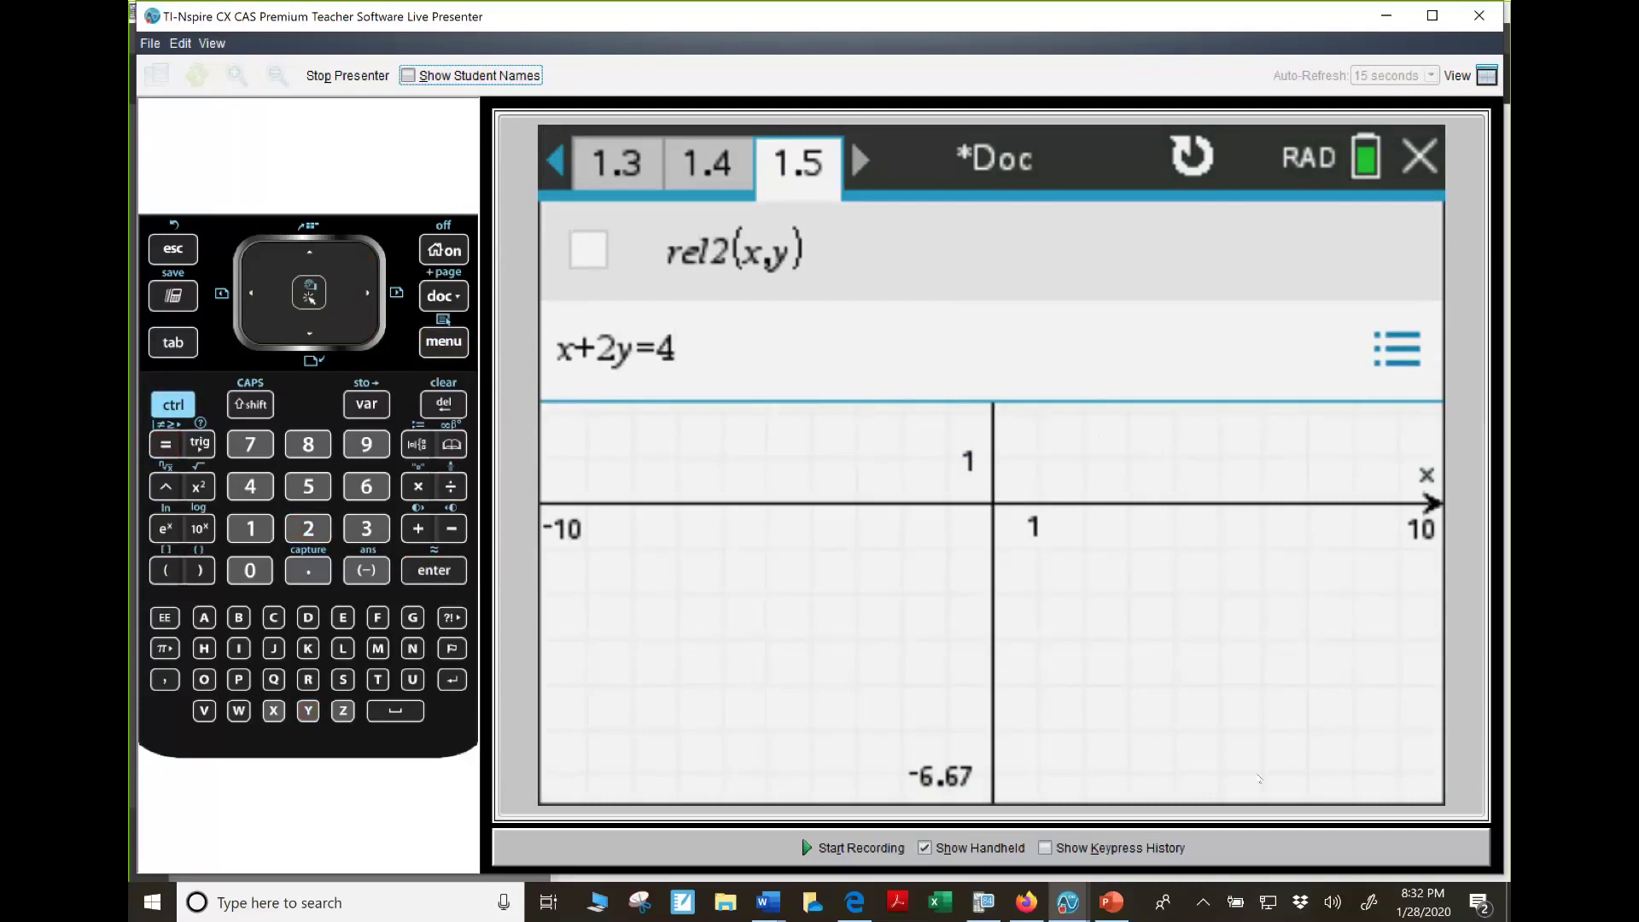
key("Return")
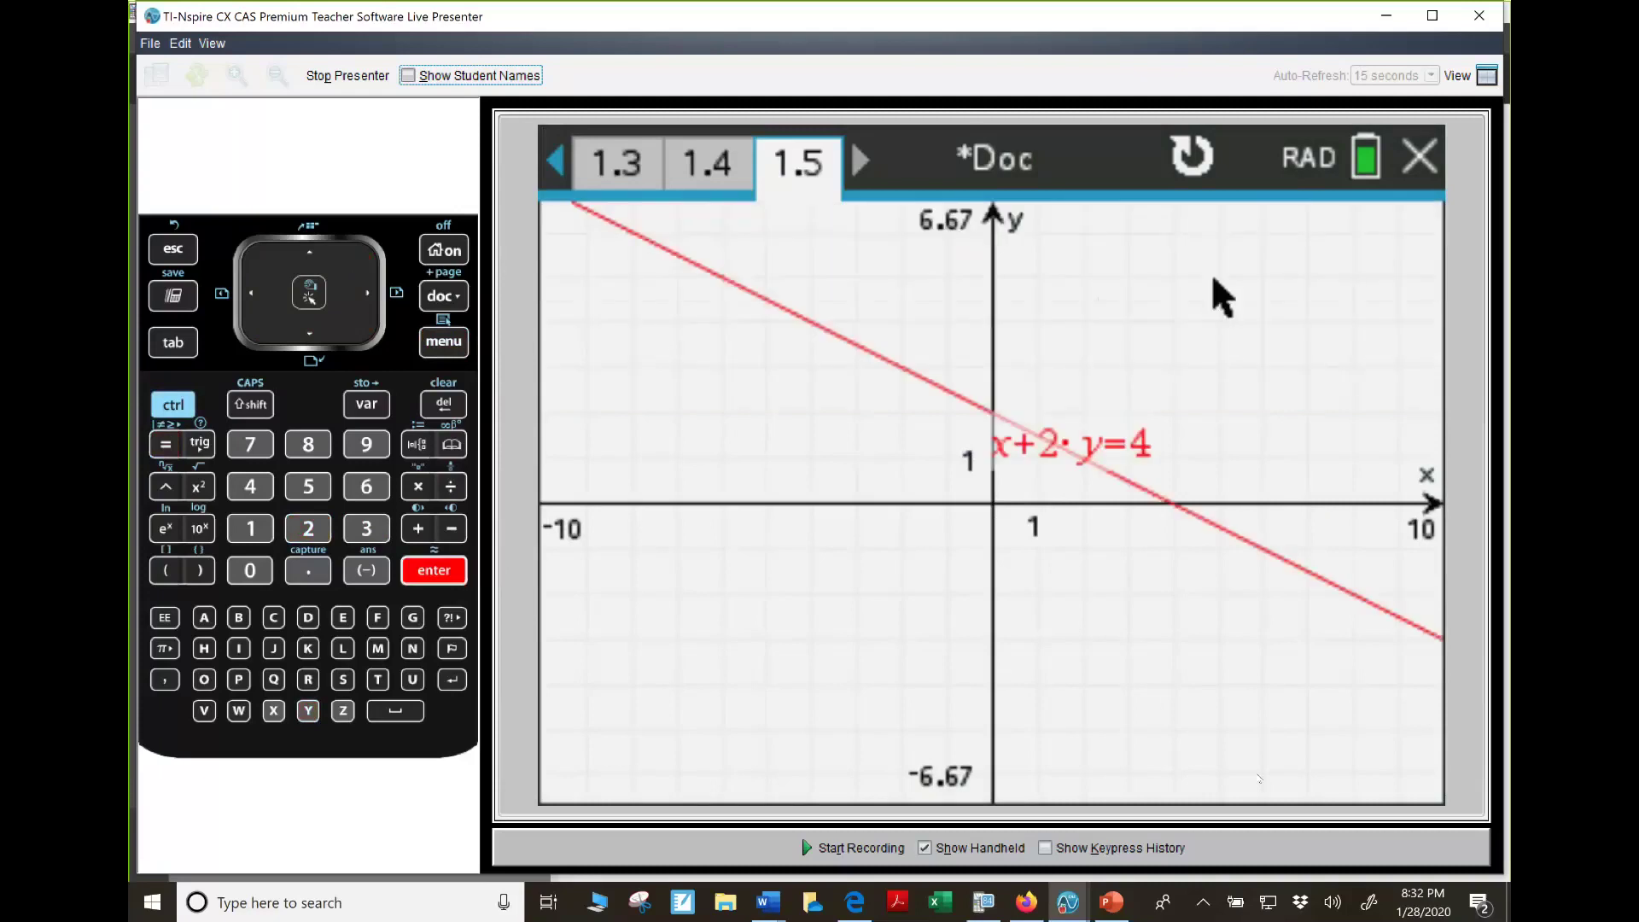
key("slash")
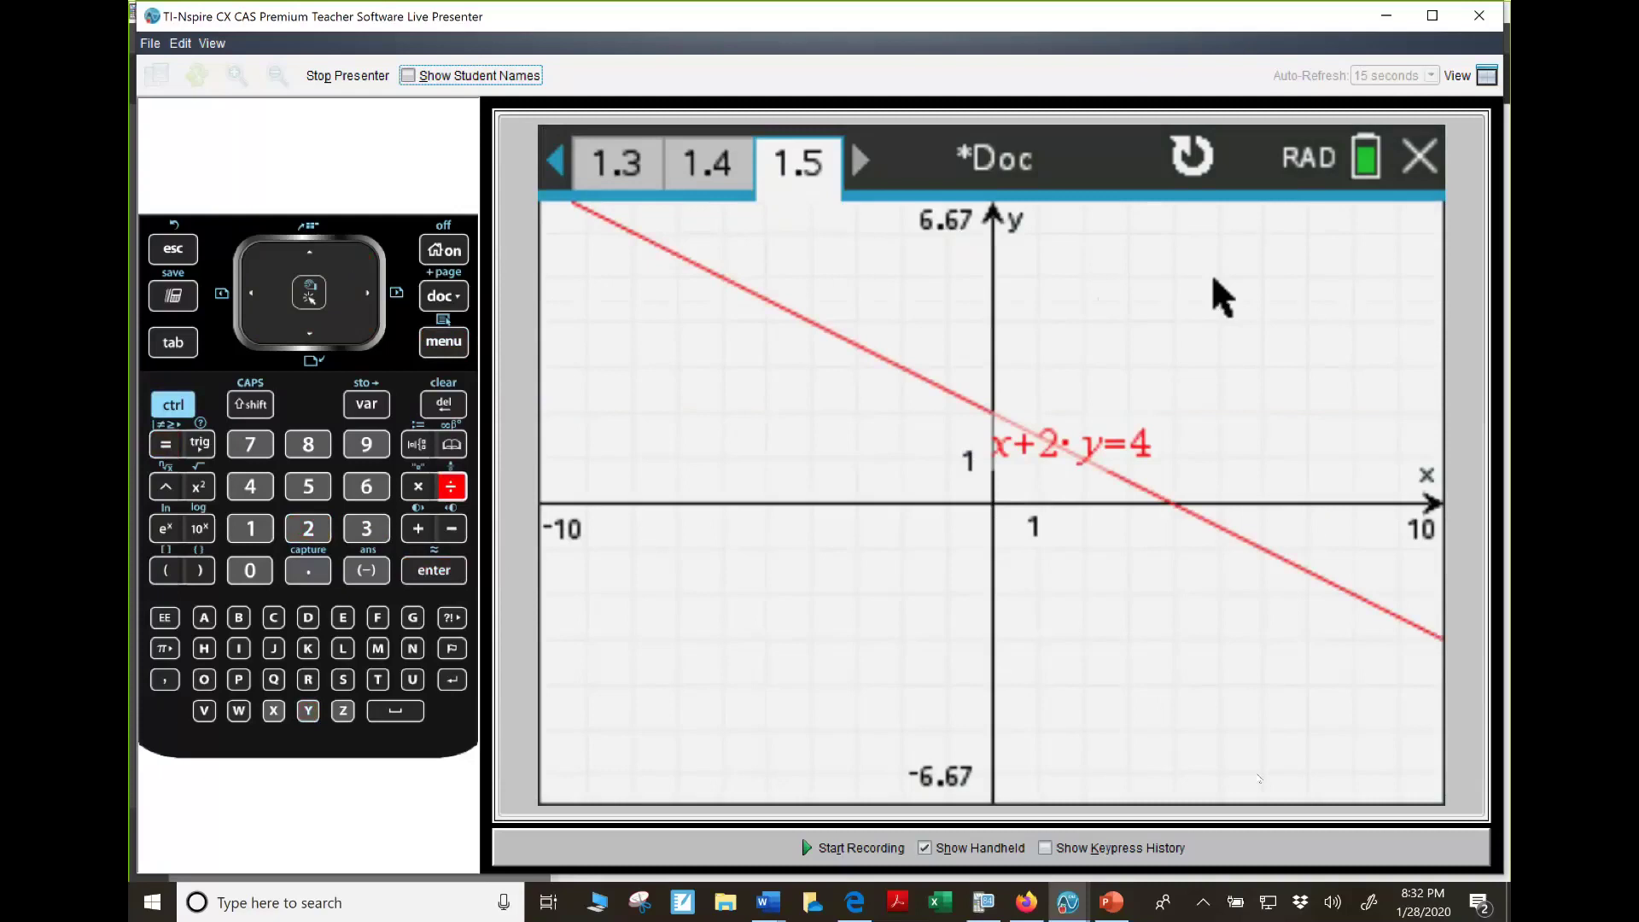
key("Down")
key("2")
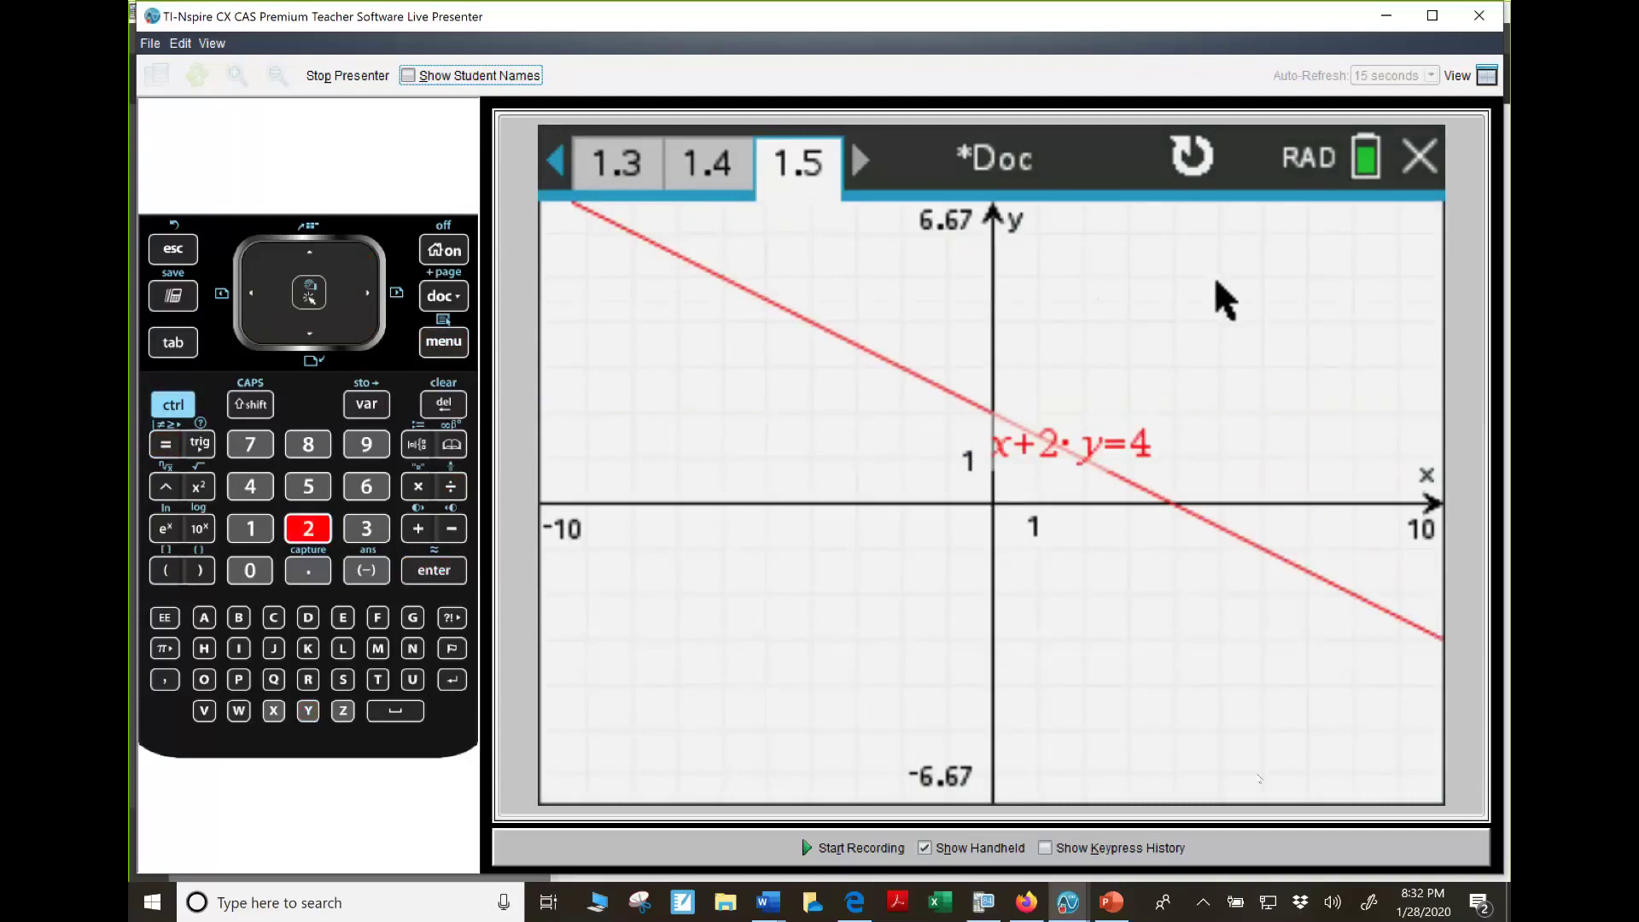
key("Right")
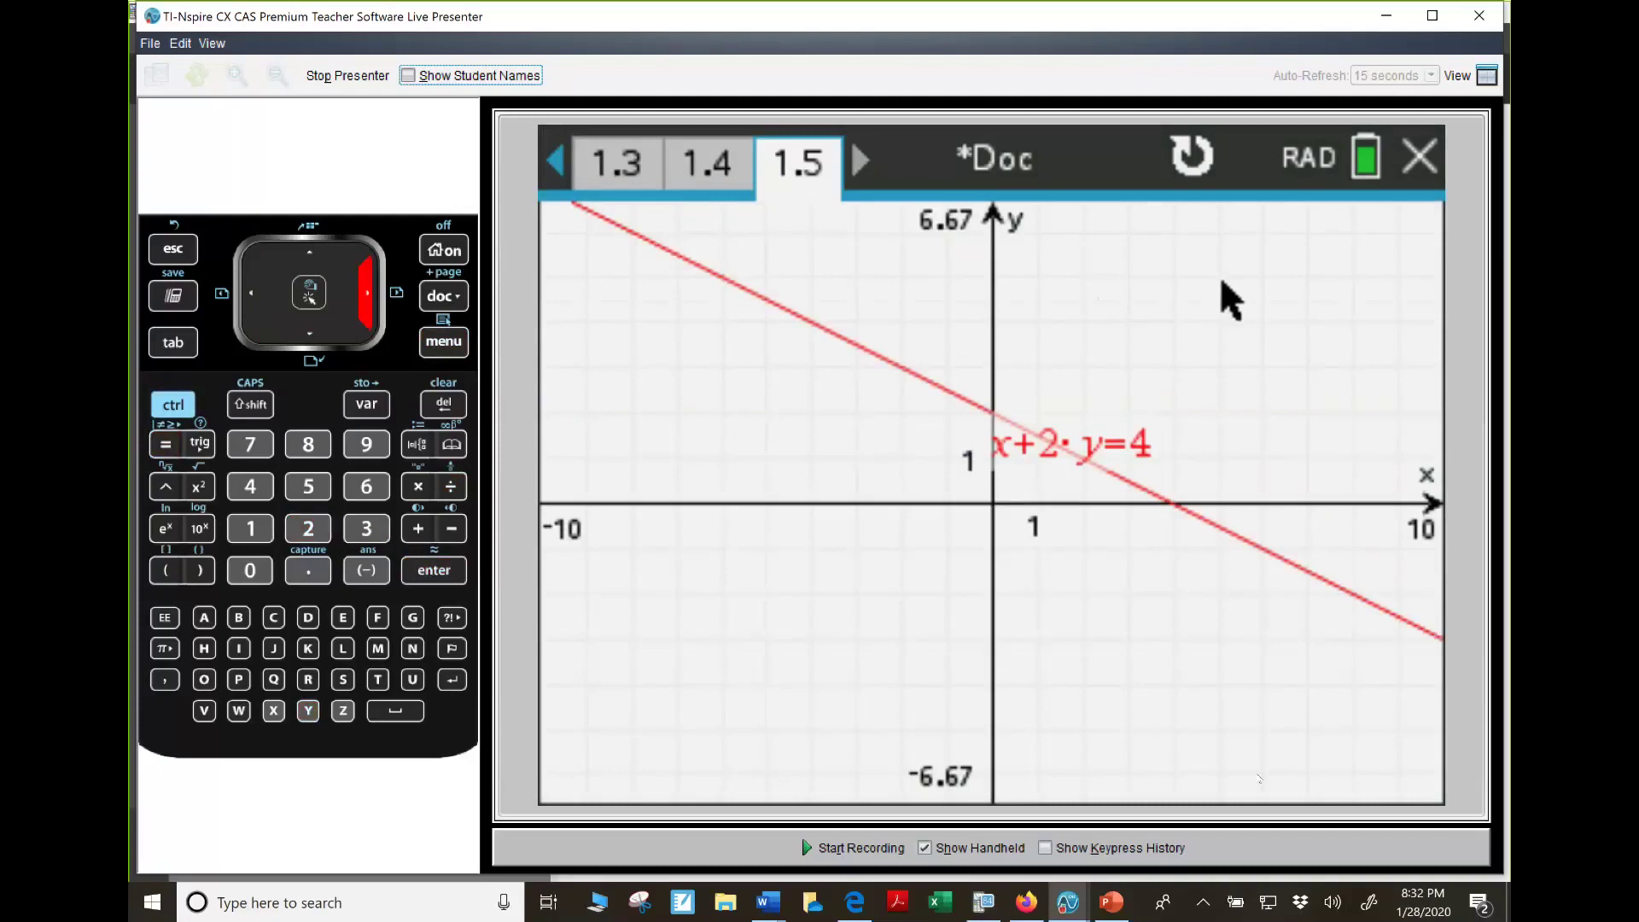
Graph the second relation x/2+2y=-3, entering x/2 as a stacked fraction
key("Tab")
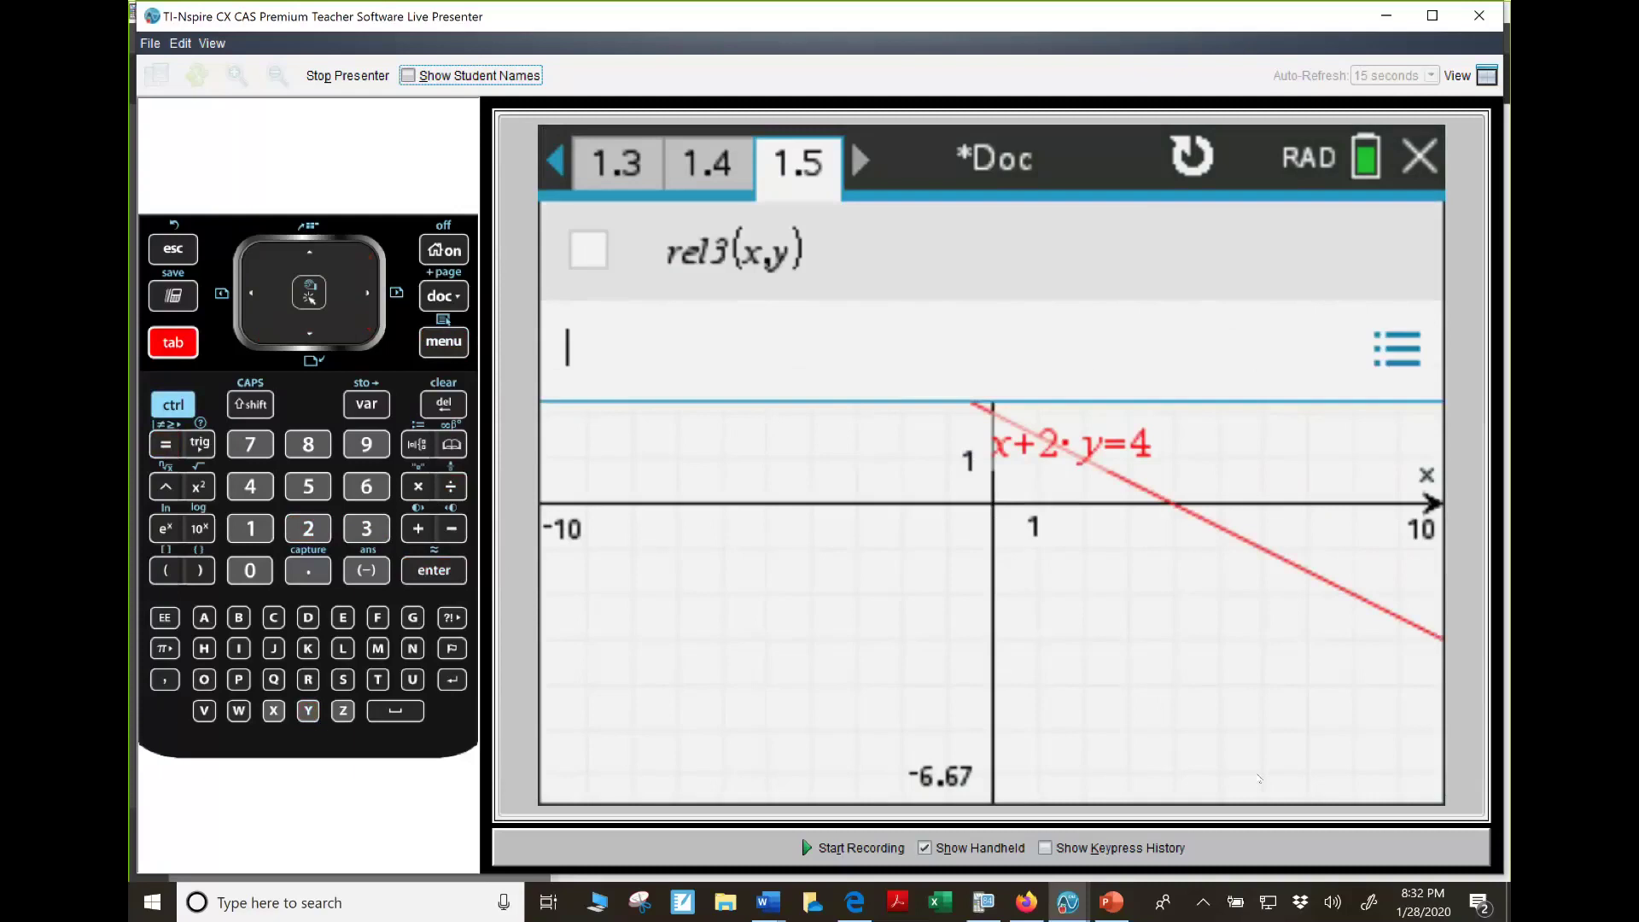
key("ctrl")
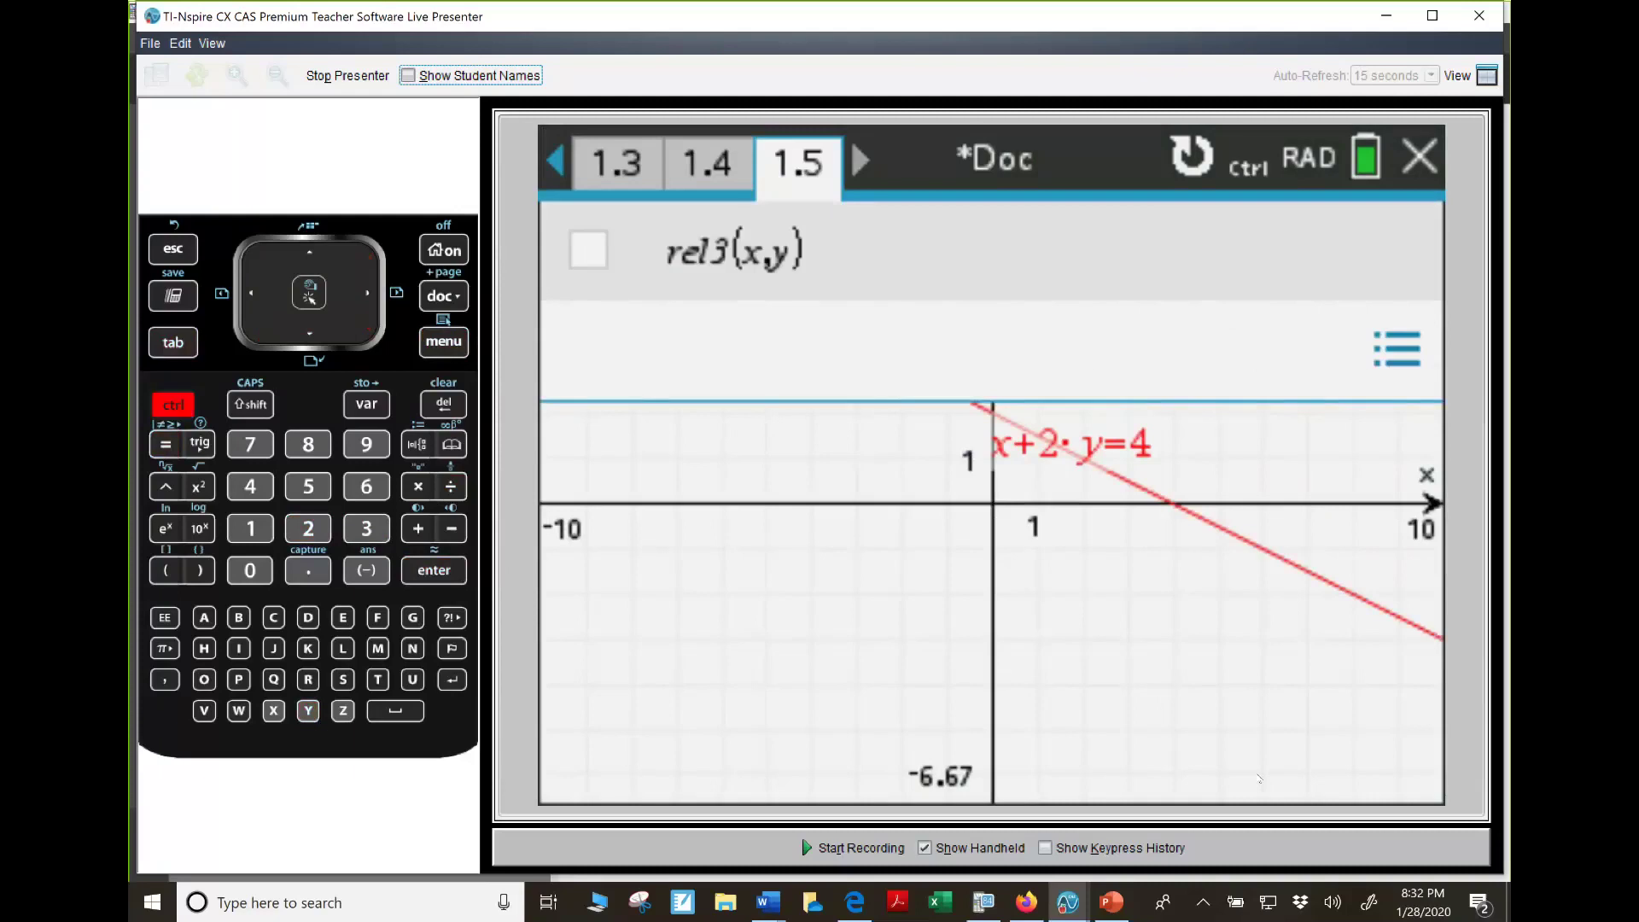
key("slash")
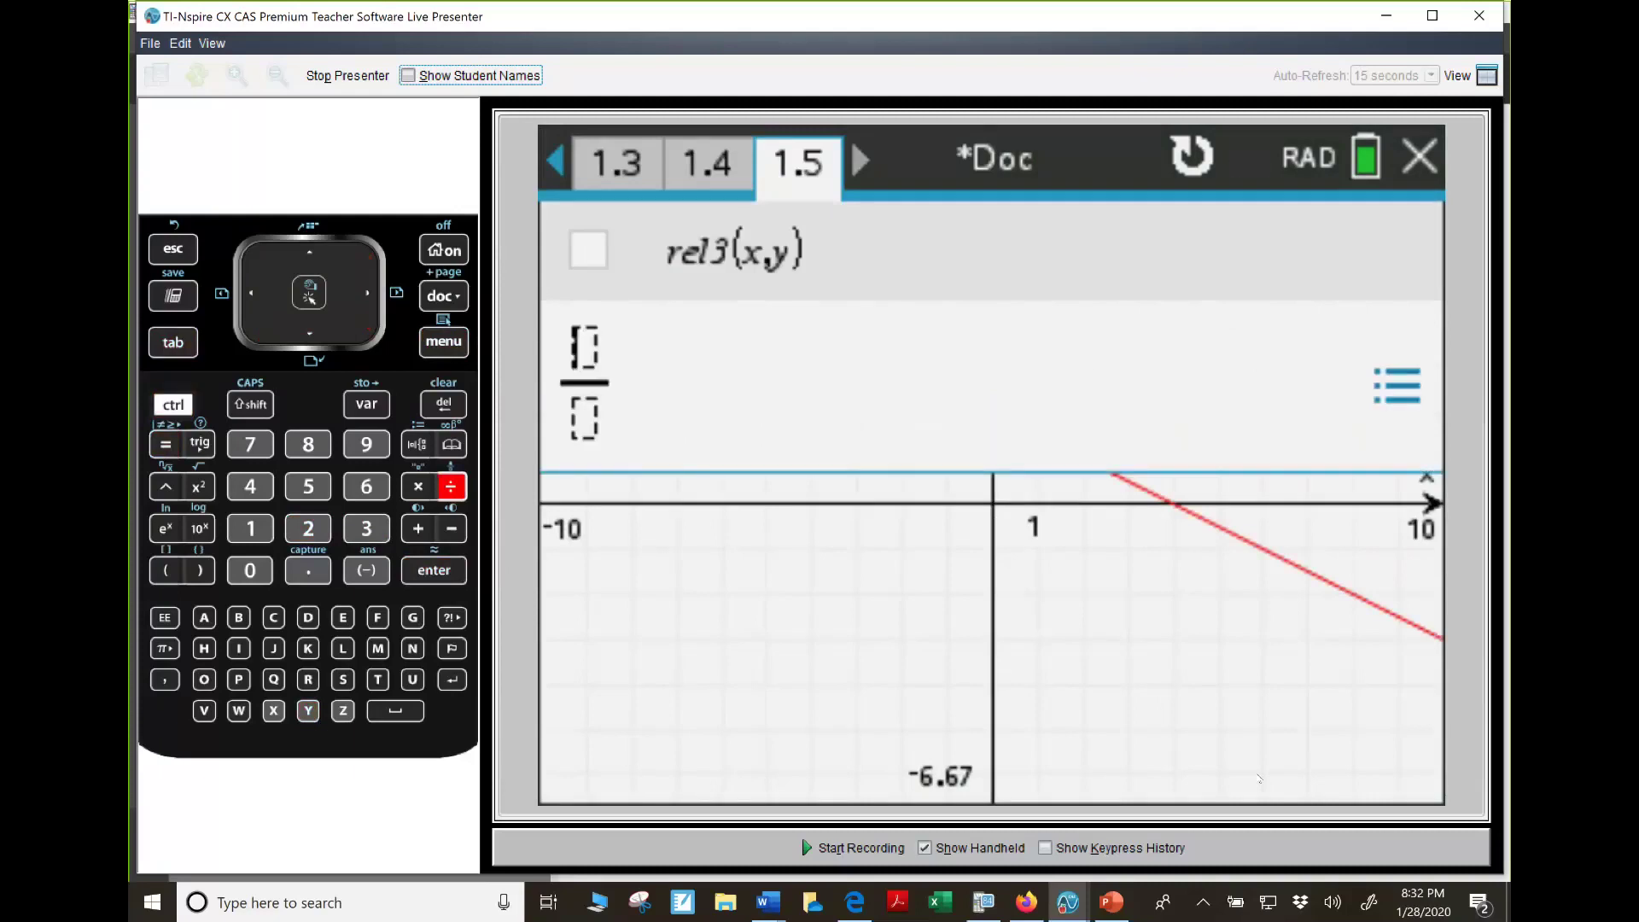
type("x")
key("Down")
type("2")
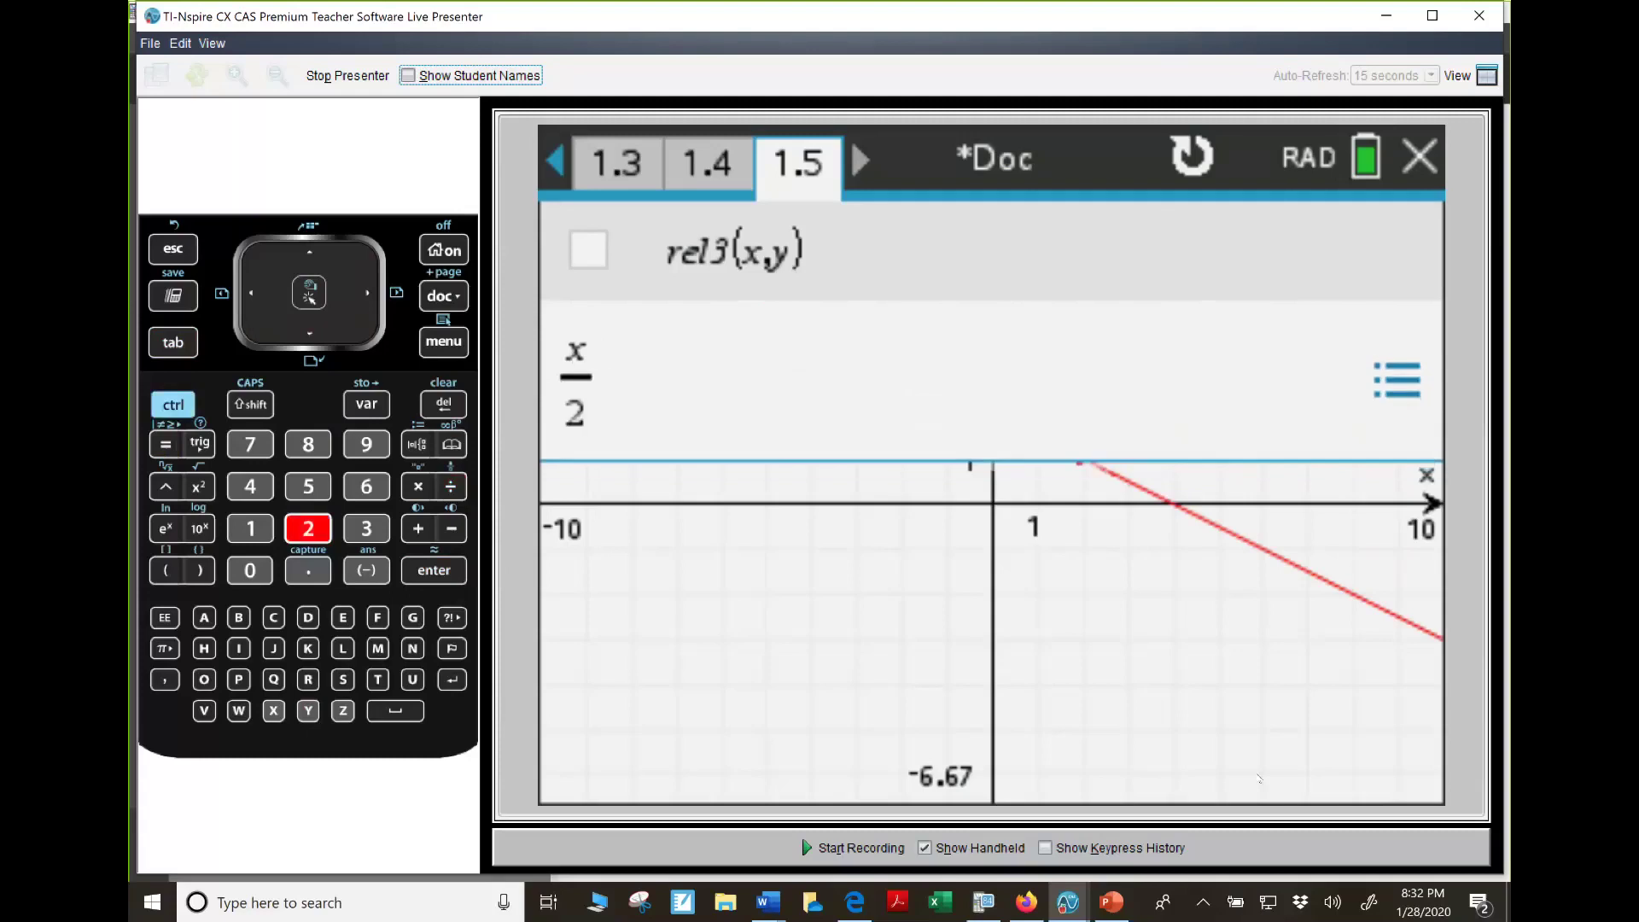
key("Right")
type("+2y=-3")
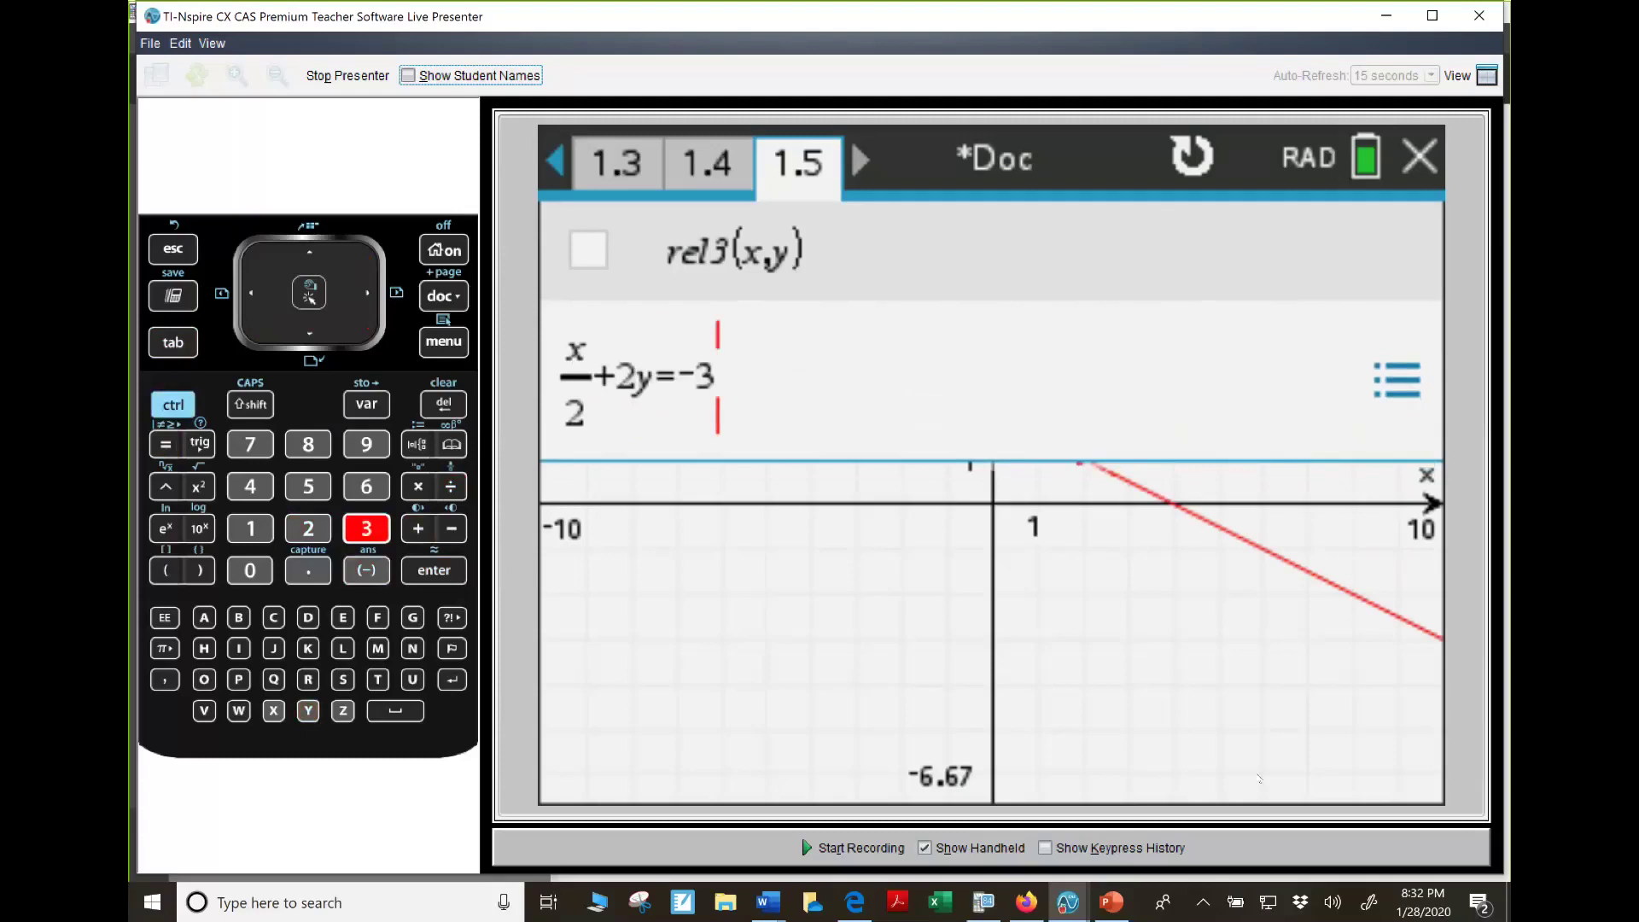
key("Return")
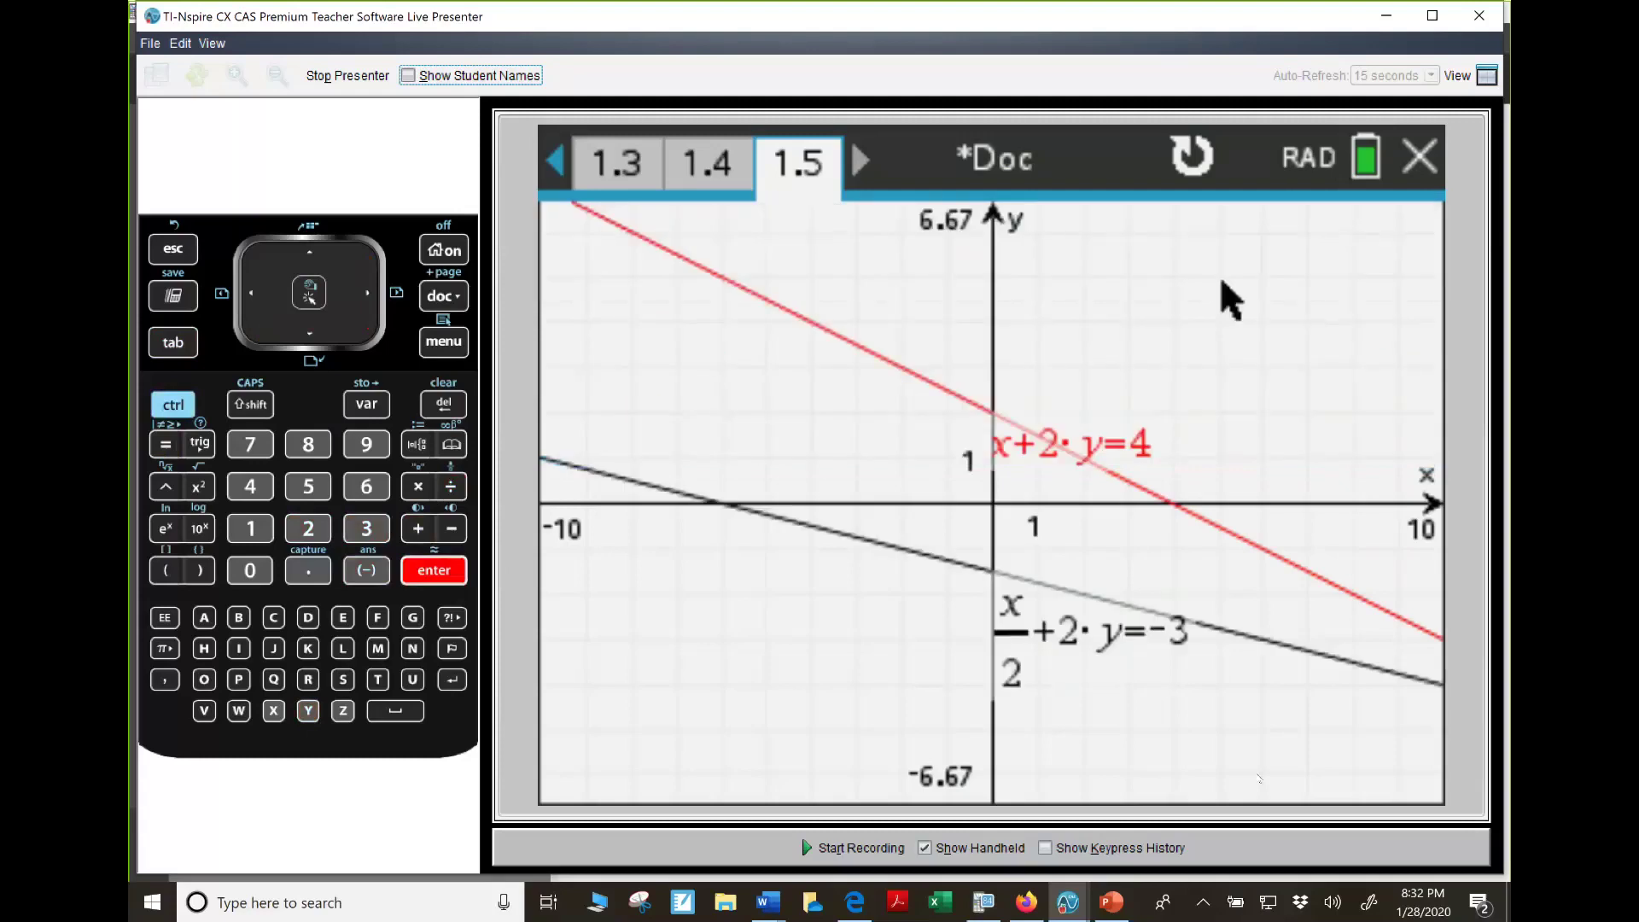
Set the maximum value of the graph's x-axis to 20
left_click(1424, 525)
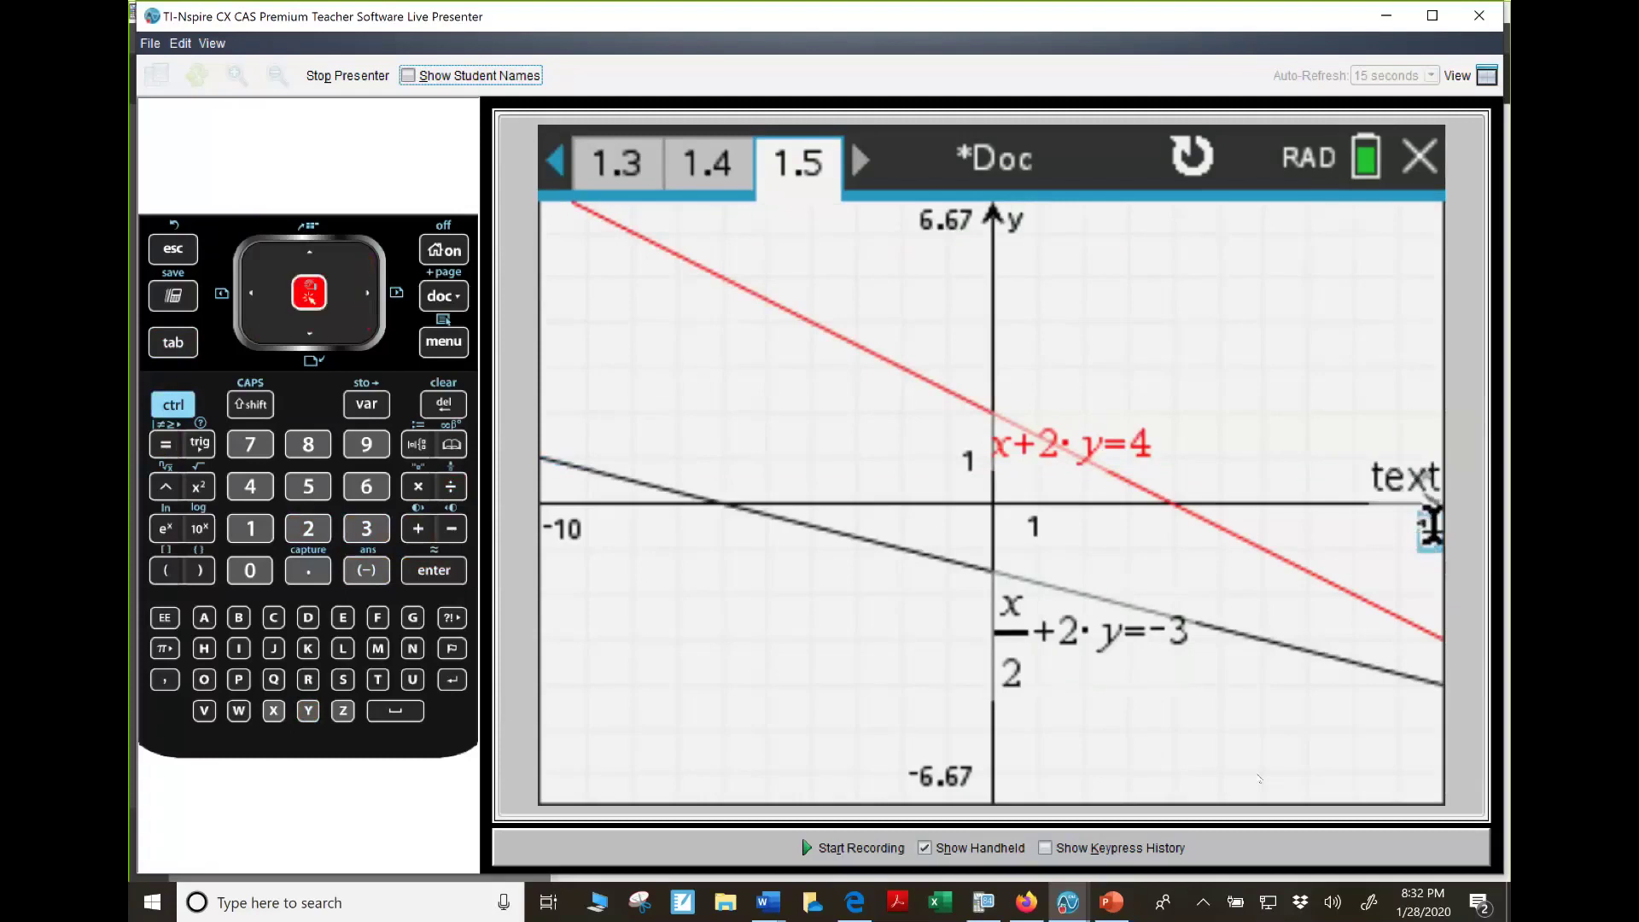
type("0")
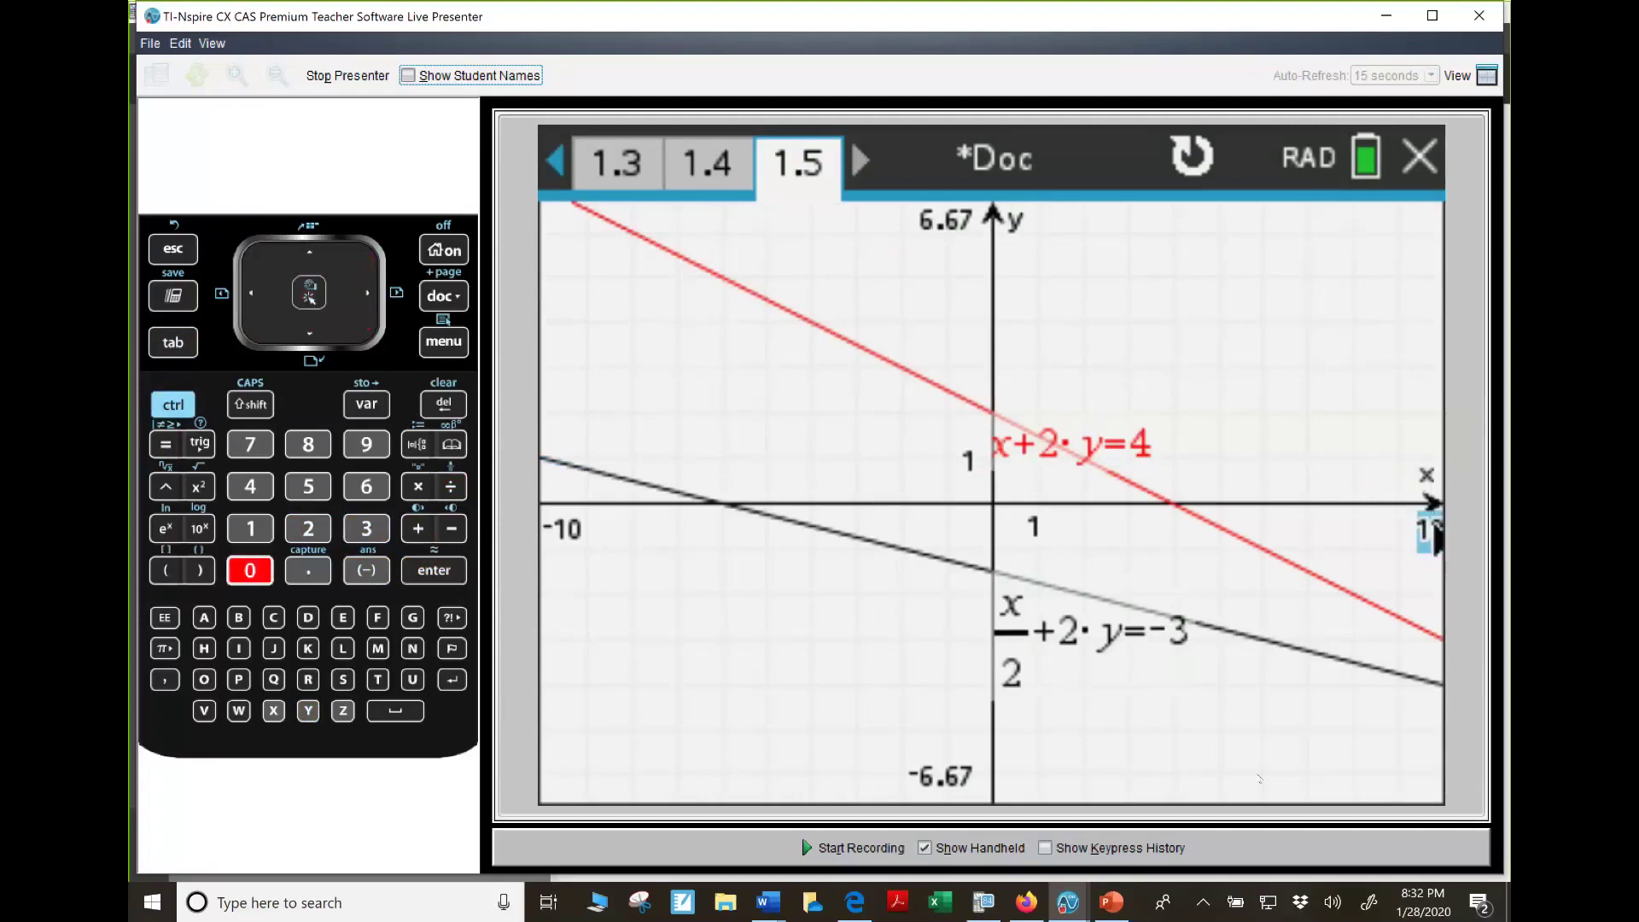
left_click(1436, 538)
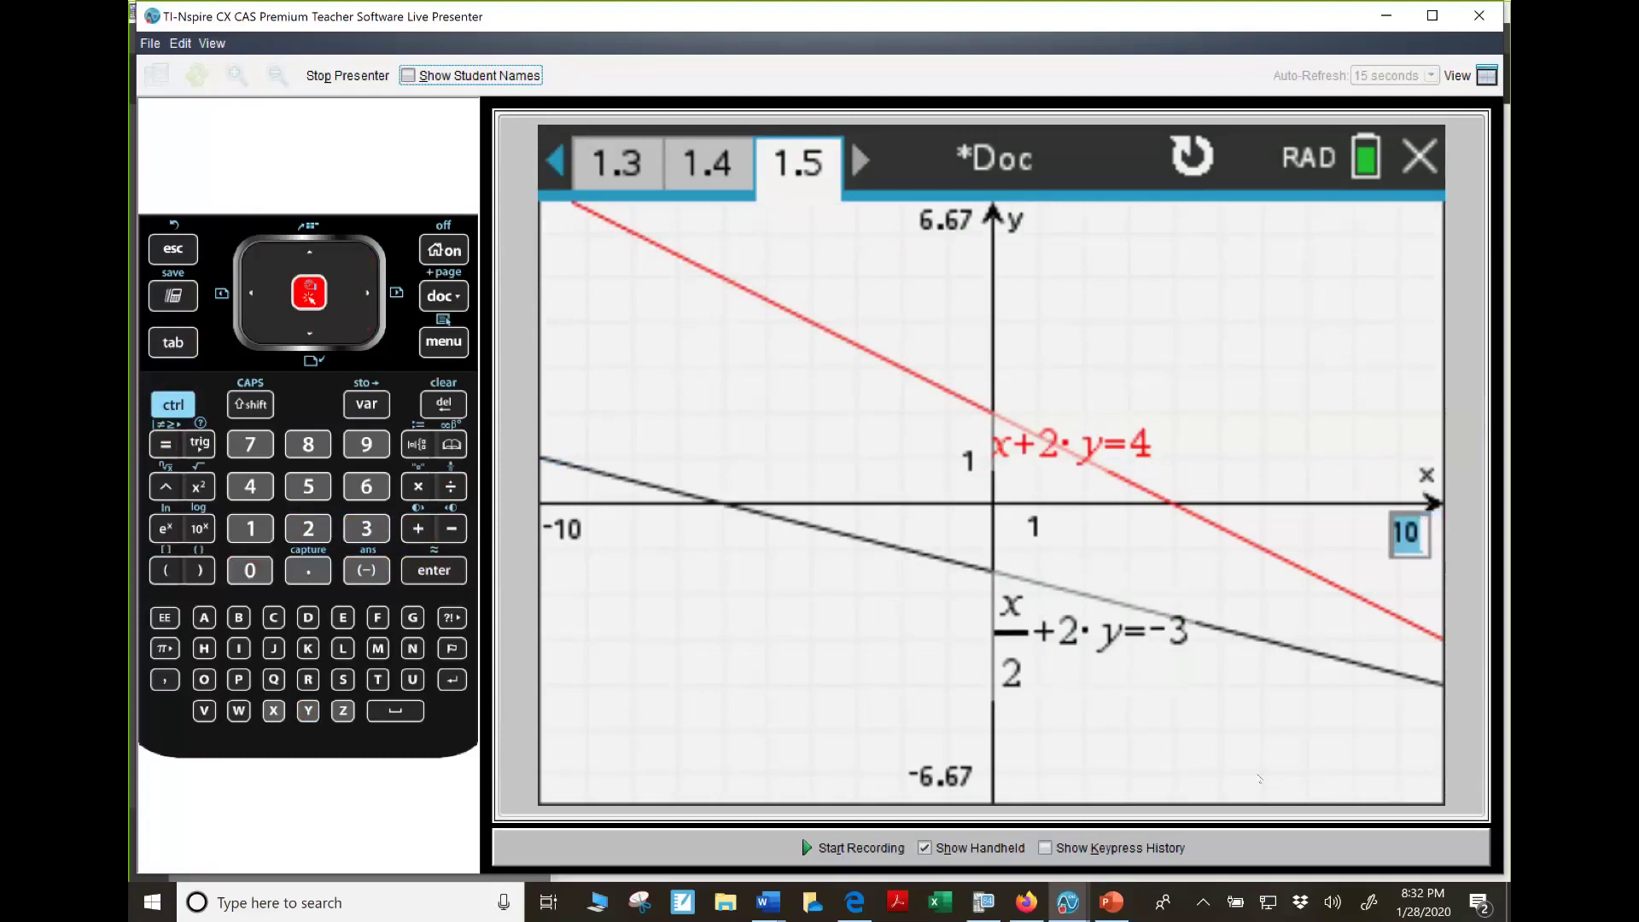
type("20")
key("Return")
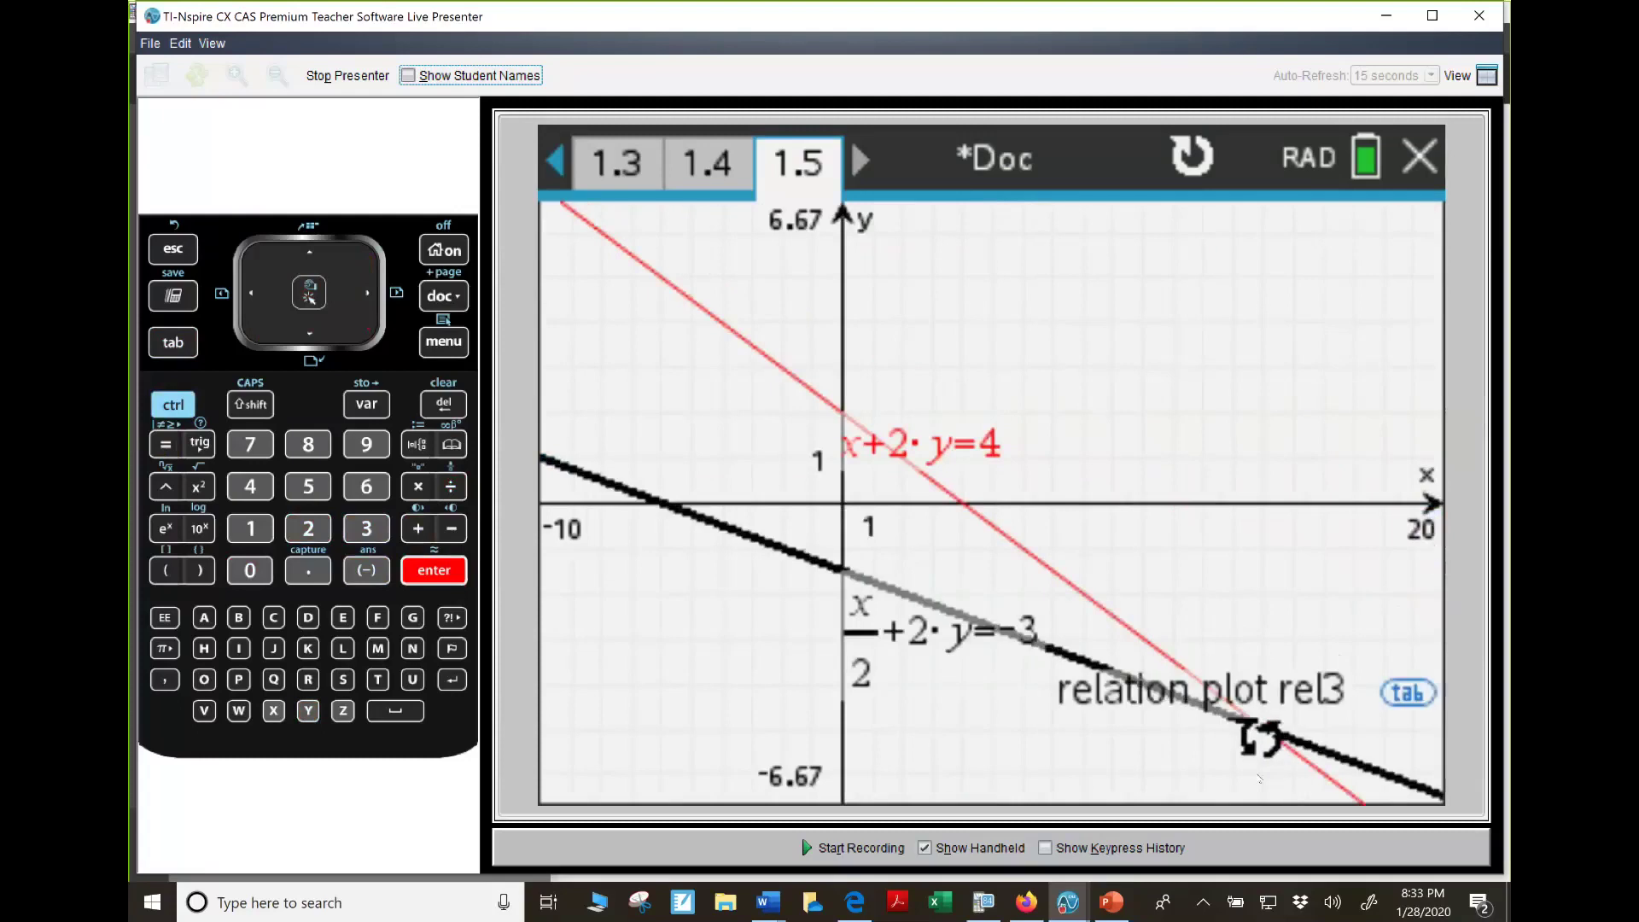
Mark the intersection of the two lines with Analyze Graph's Intersection, placing the lower and upper bounds on either side of the crossing
key("Menu")
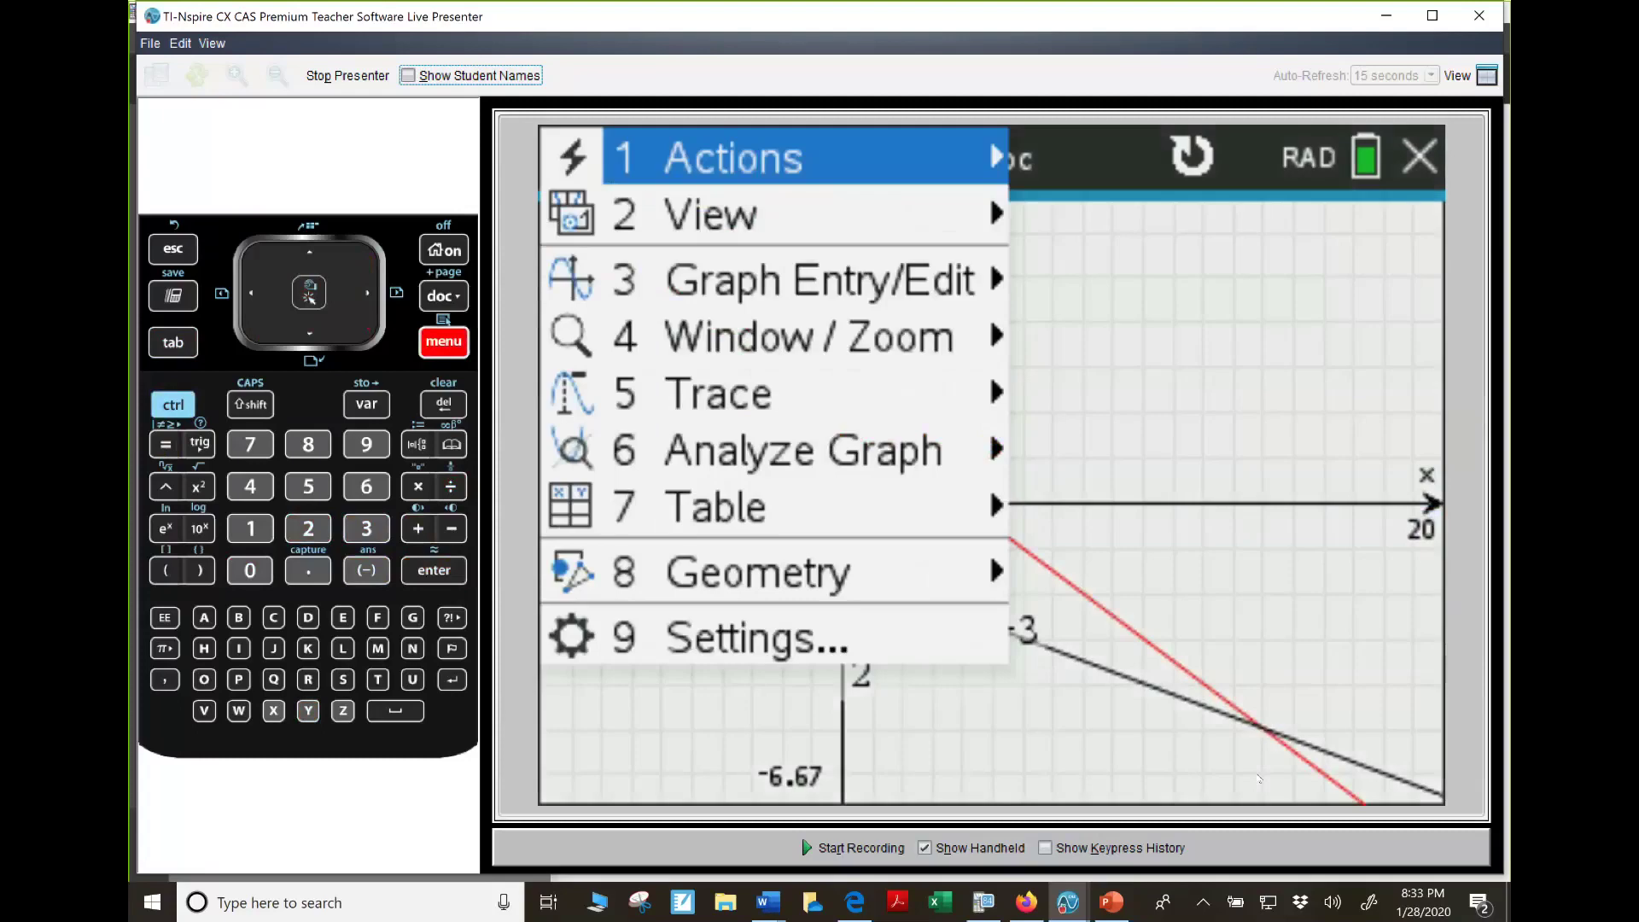
key("6")
key("4")
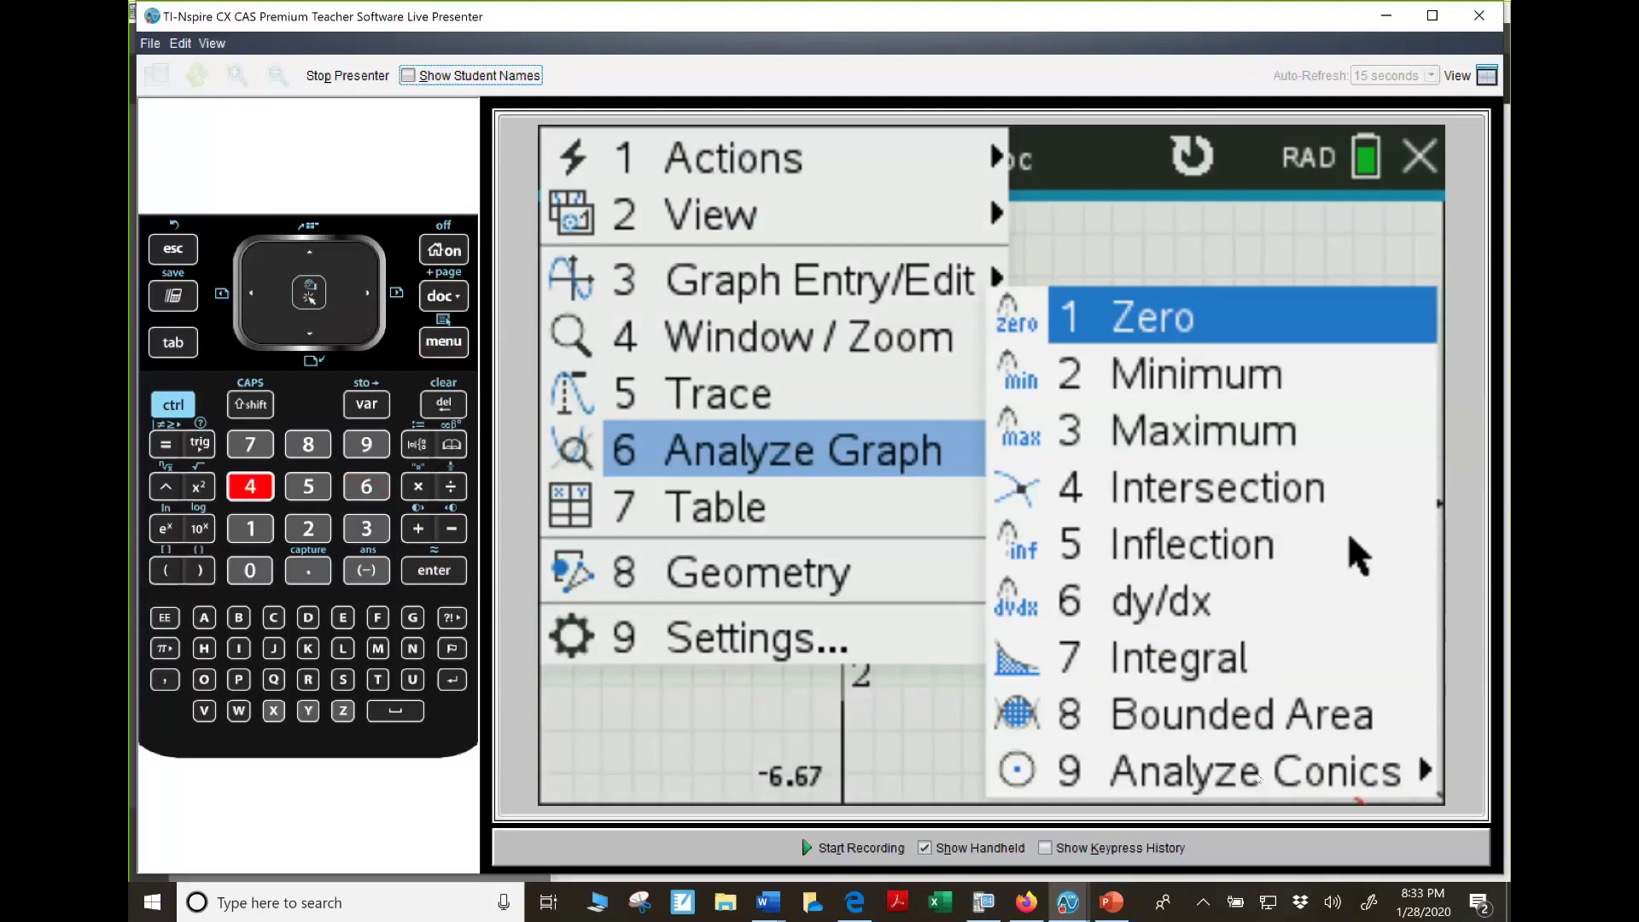
key("Return")
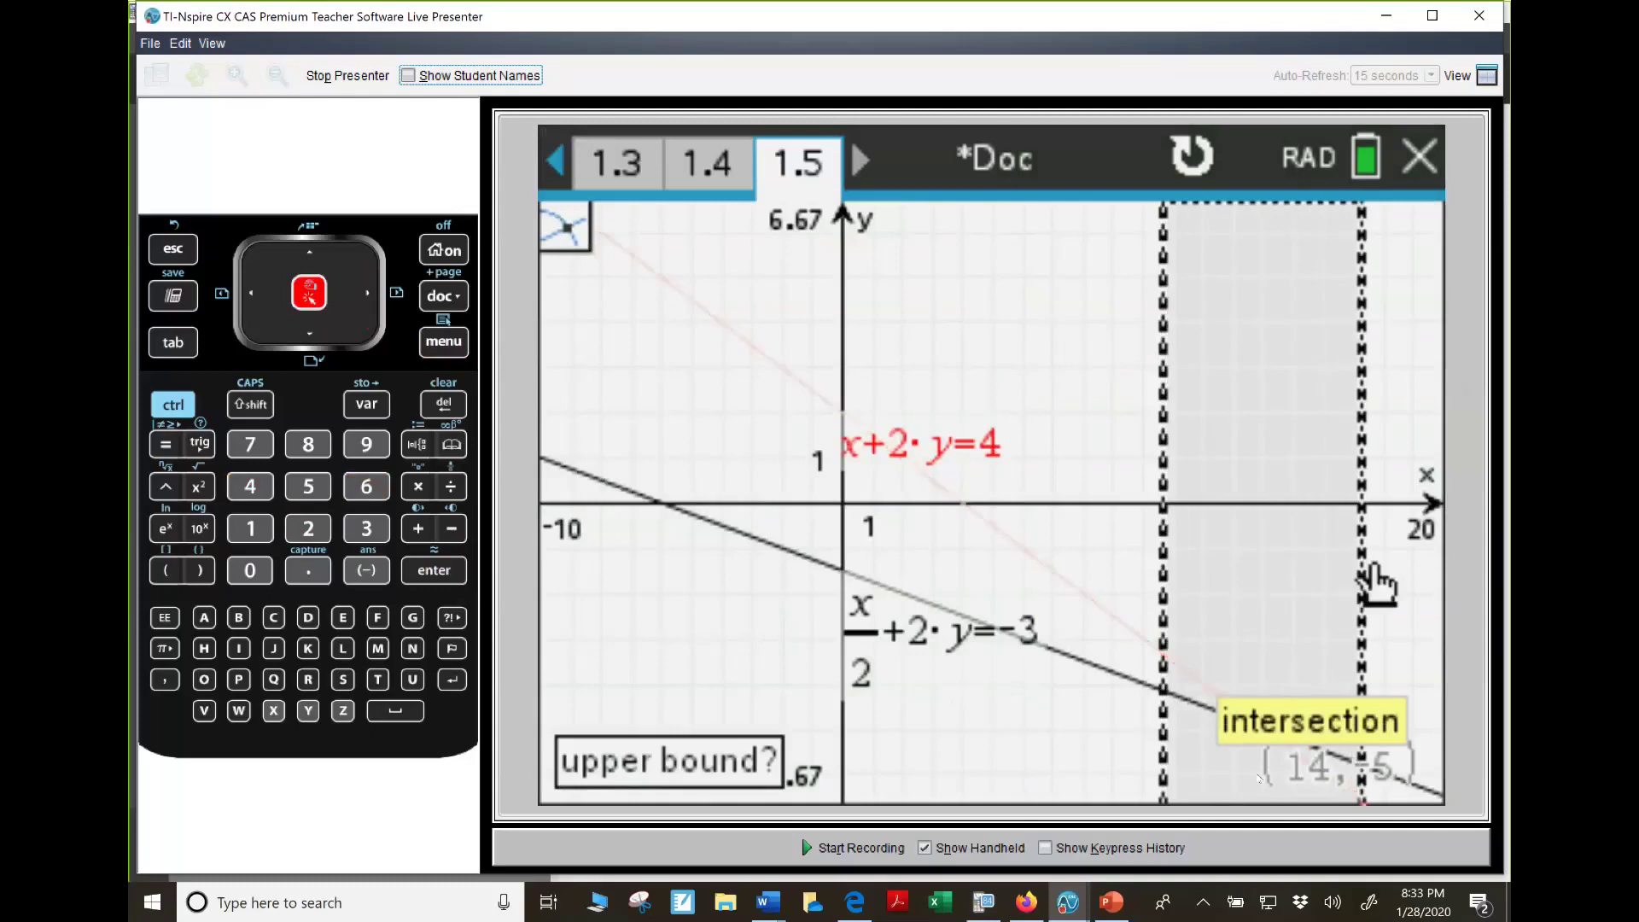
key("Return")
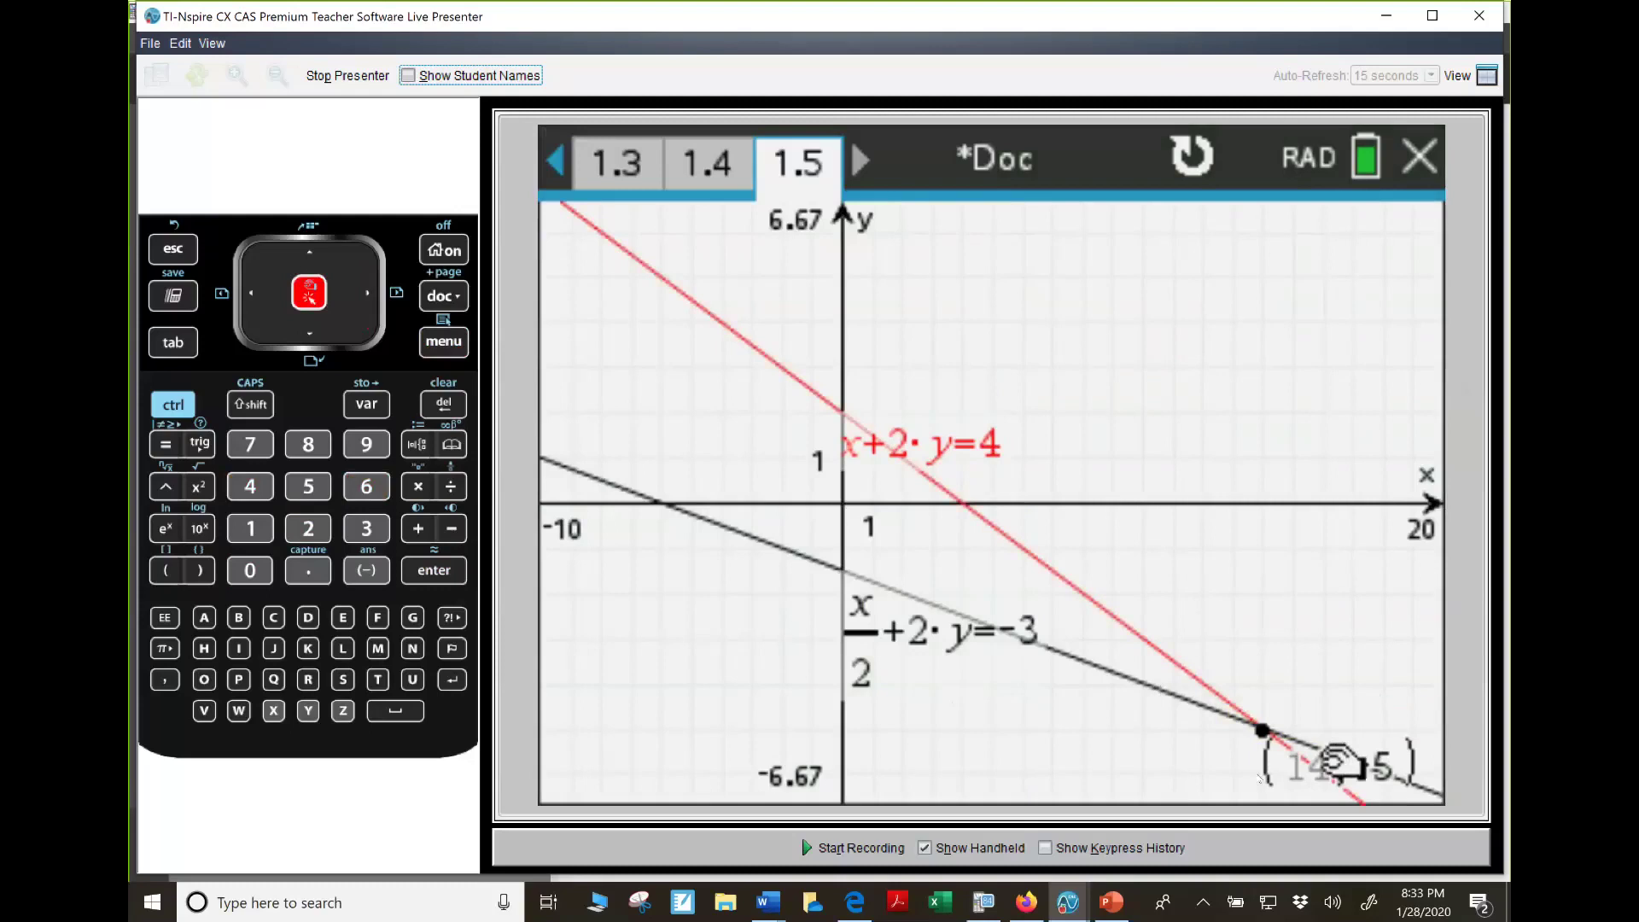
Move the intersection's coordinate label upward so it sits clear above the crossing point
key("Up")
key("Up")
key("Up")
key("Up")
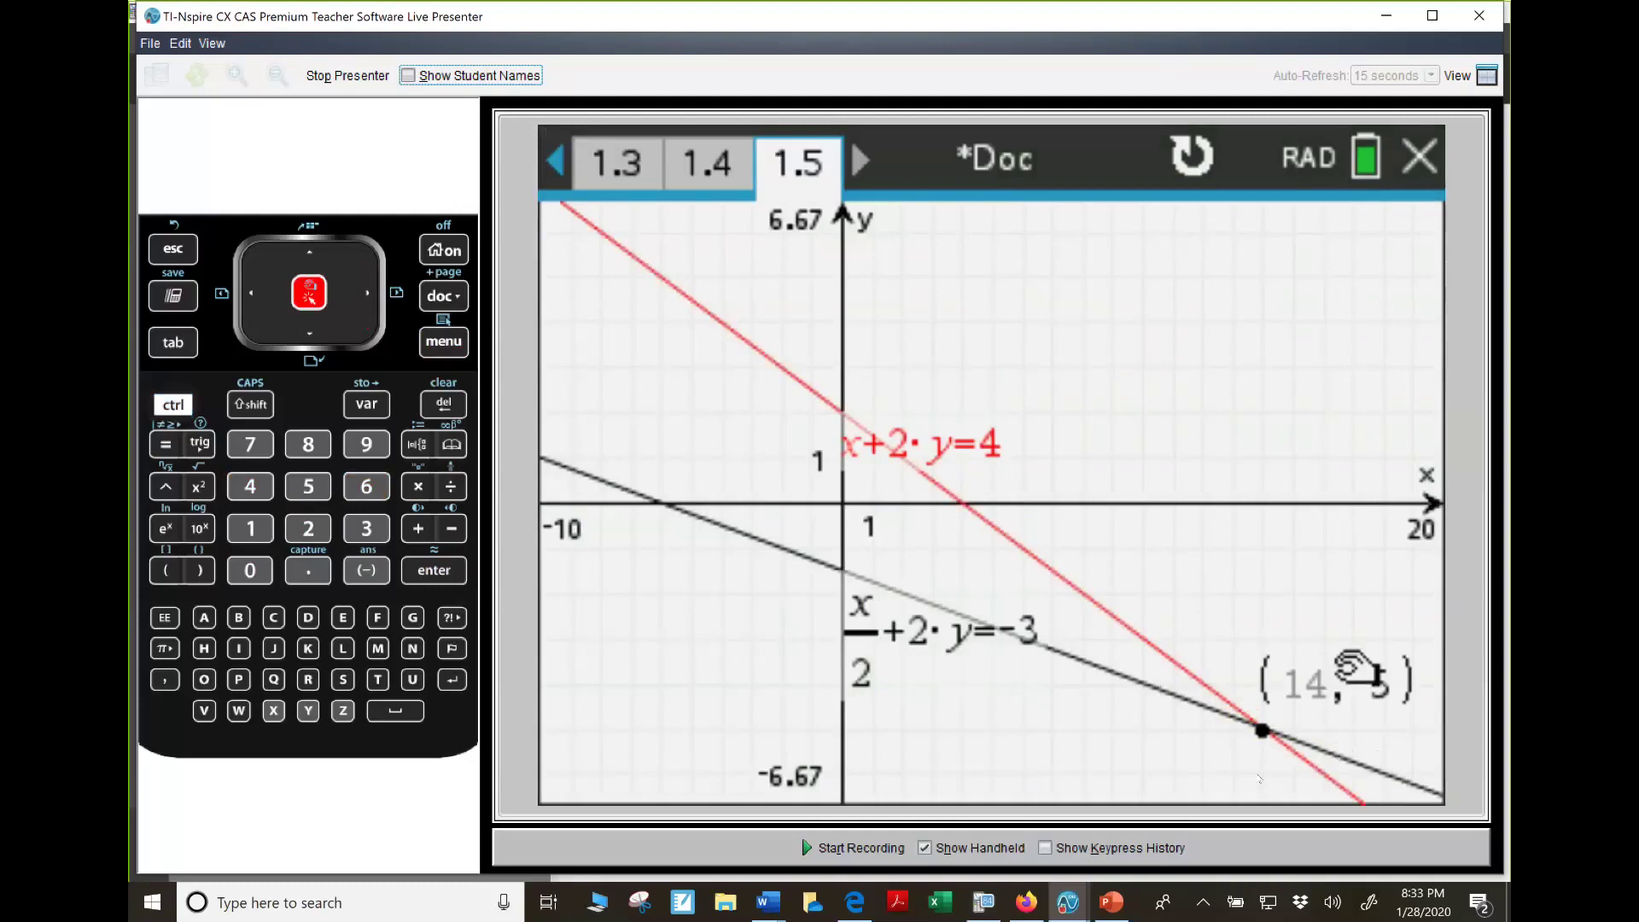
Switch to the PowerPoint presentation and start the slide show from the current slide
left_click(1112, 905)
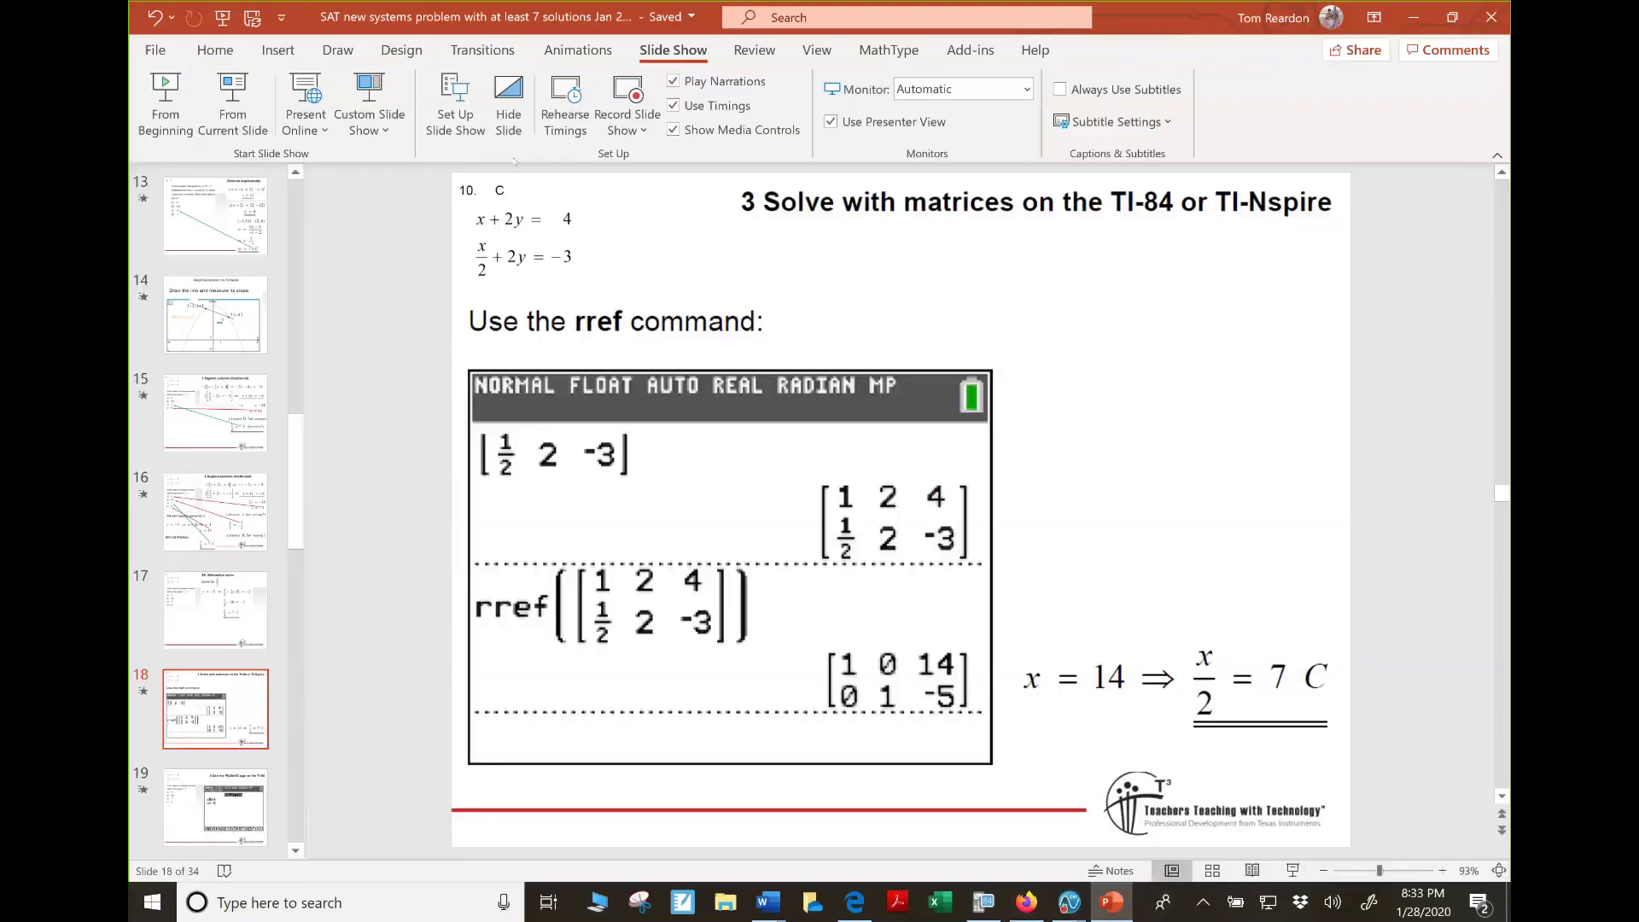
left_click(248, 119)
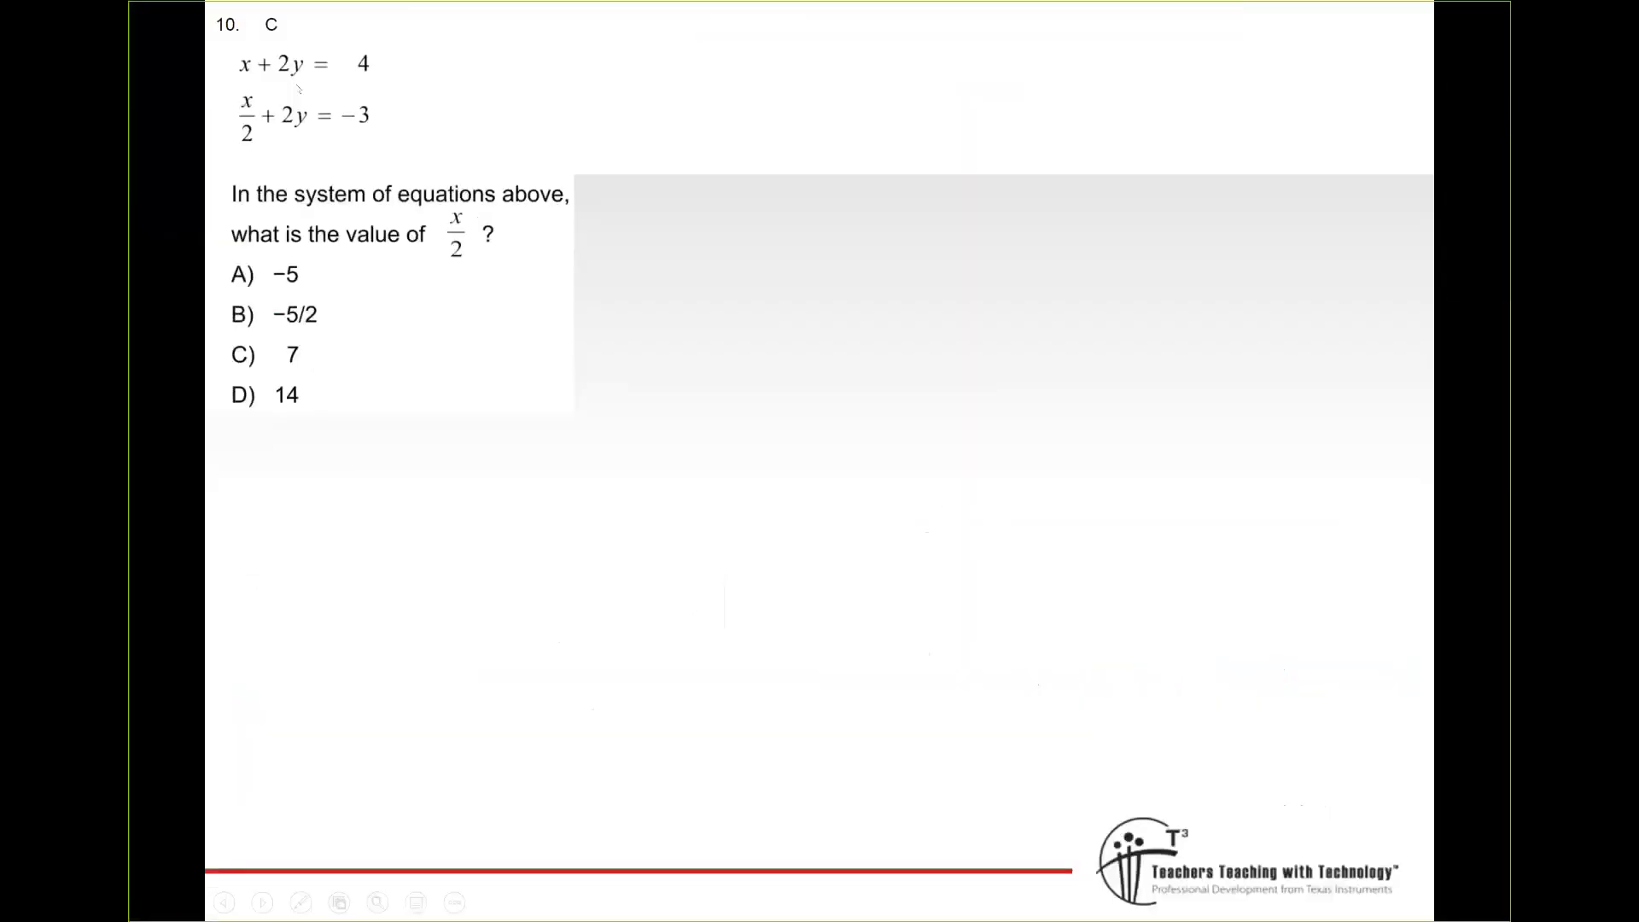